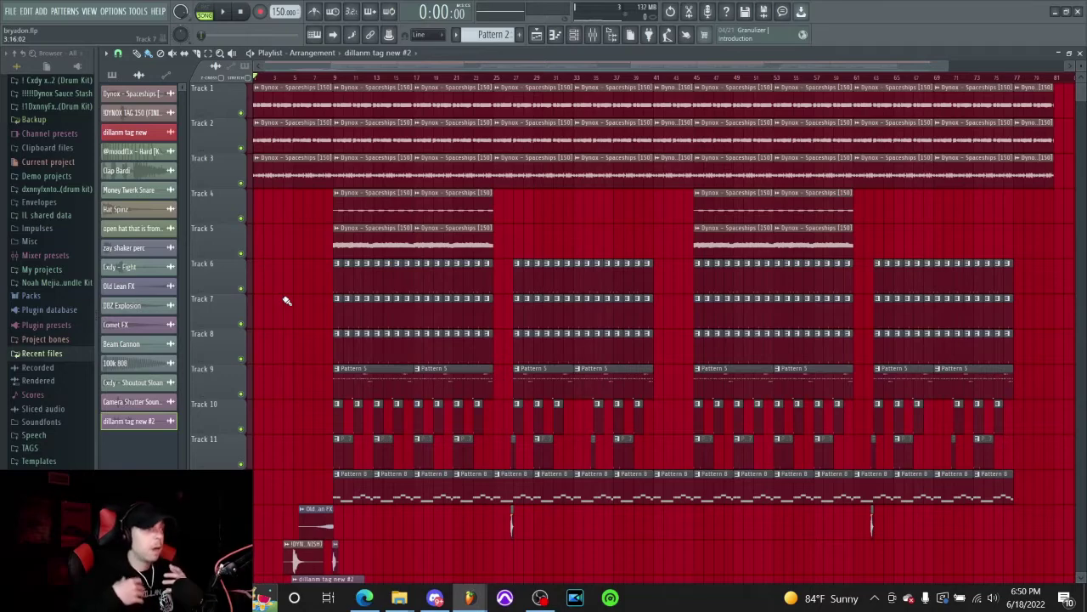
Isolate playlist tracks 1 to 5 and play the song from the start to hear only the melody layers.
{"action": "scroll", "coordinate": [268, 367], "scroll_direction": "down", "scroll_amount": 4}
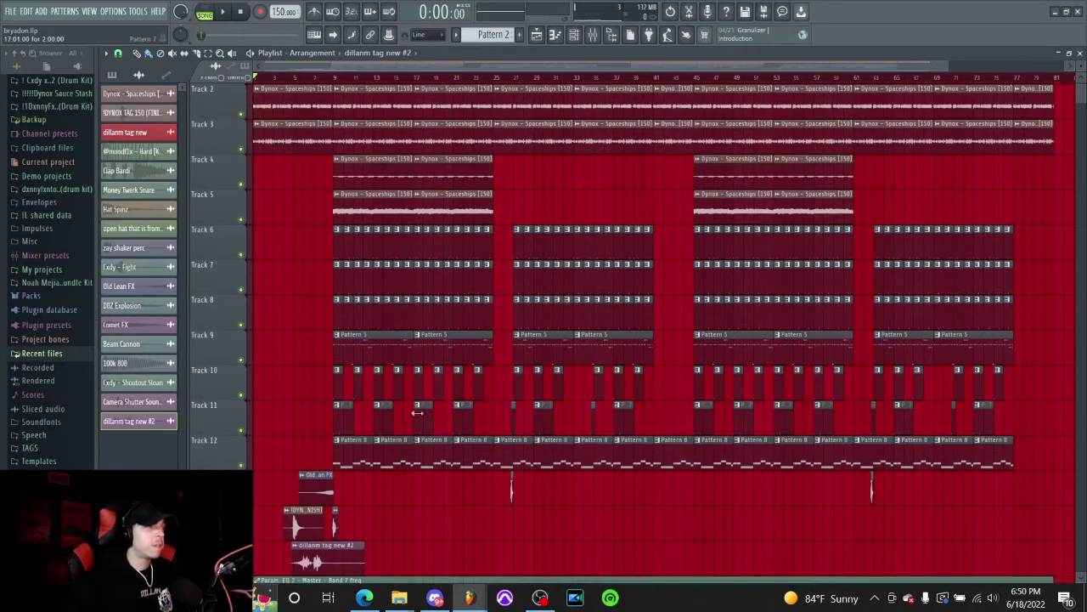
{"action": "scroll", "coordinate": [276, 399], "scroll_direction": "up", "scroll_amount": 4}
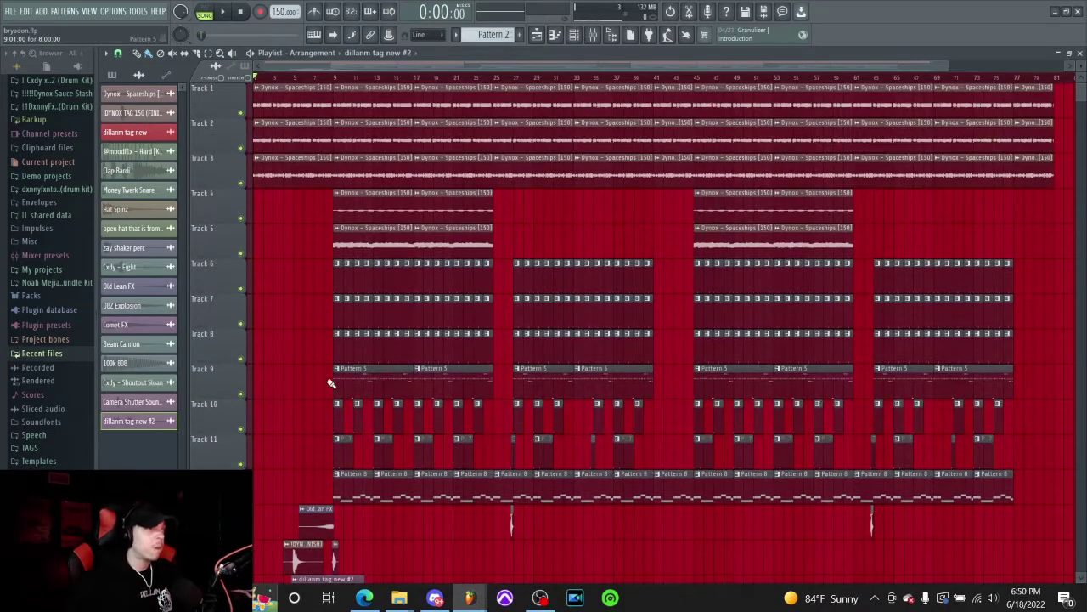
{"action": "scroll", "coordinate": [315, 340], "scroll_direction": "up", "scroll_amount": 6}
{"action": "left_click_drag", "start_coordinate": [331, 360], "coordinate": [446, 442]}
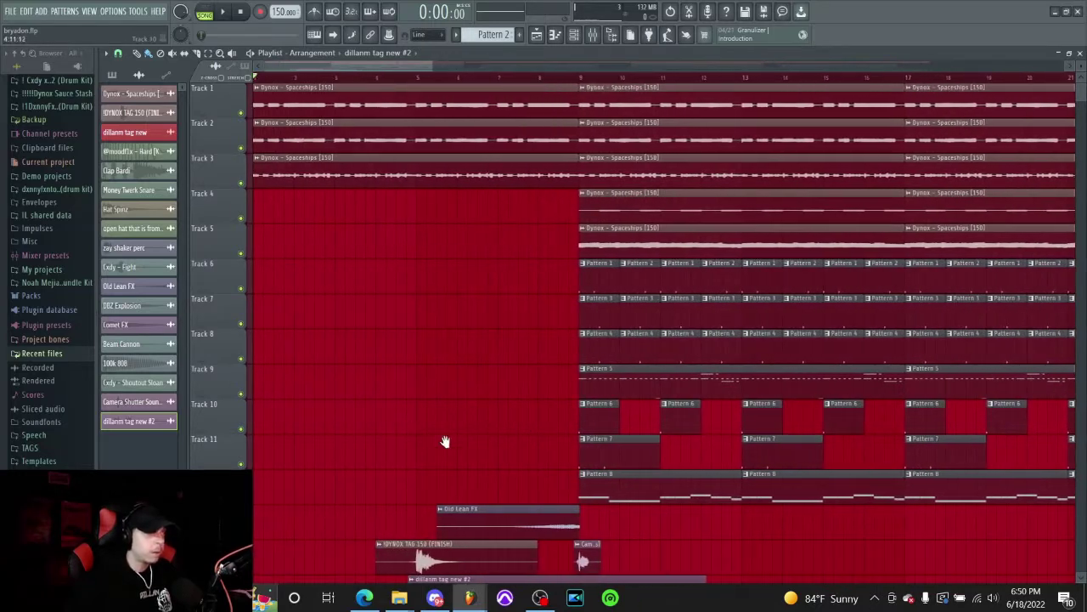
{"action": "right_click", "coordinate": [241, 112]}
{"action": "left_click", "coordinate": [242, 148]}
{"action": "left_click", "coordinate": [241, 183]}
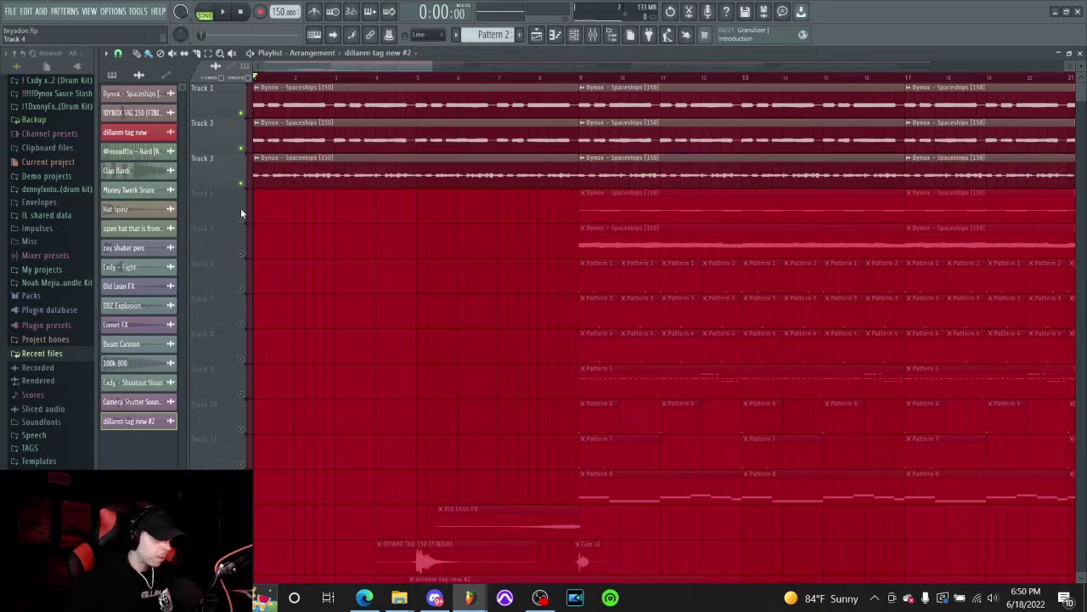
{"action": "left_click", "coordinate": [242, 219]}
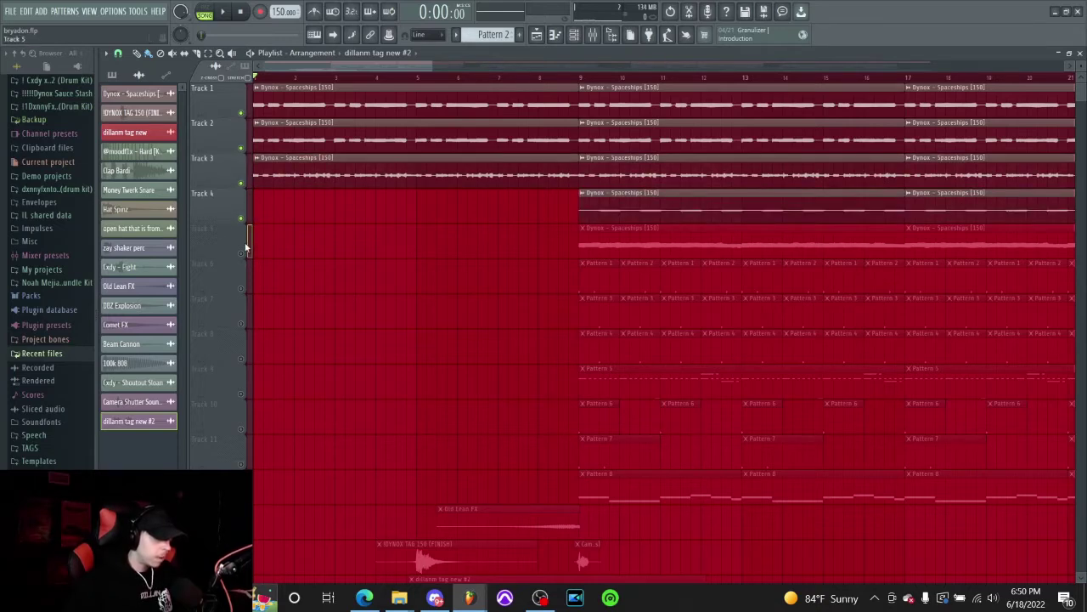
{"action": "left_click", "coordinate": [242, 251]}
{"action": "key", "text": "space"}
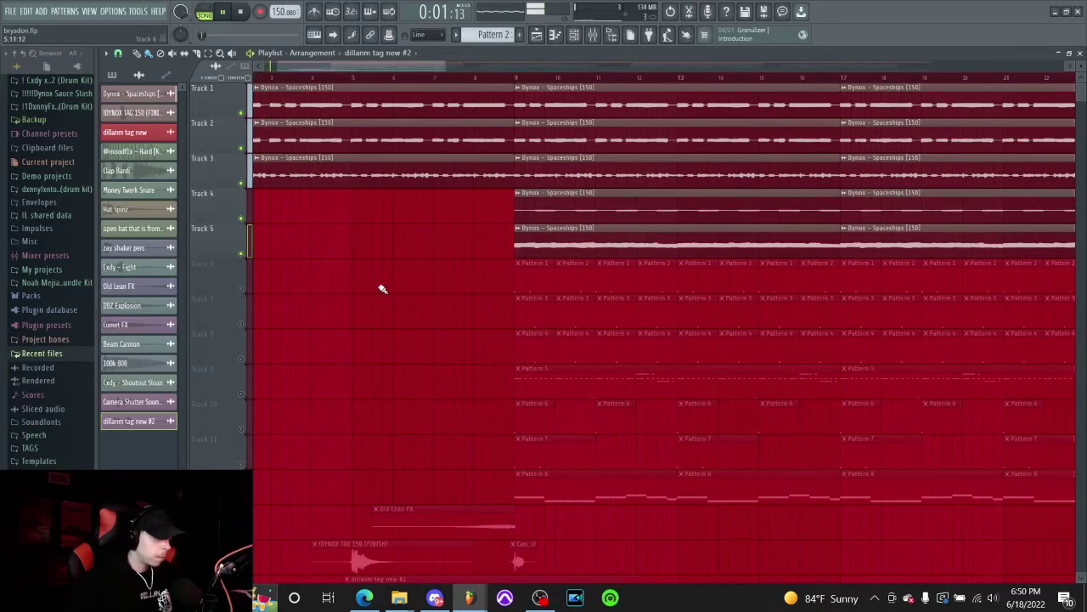
{"action": "key", "text": "space"}
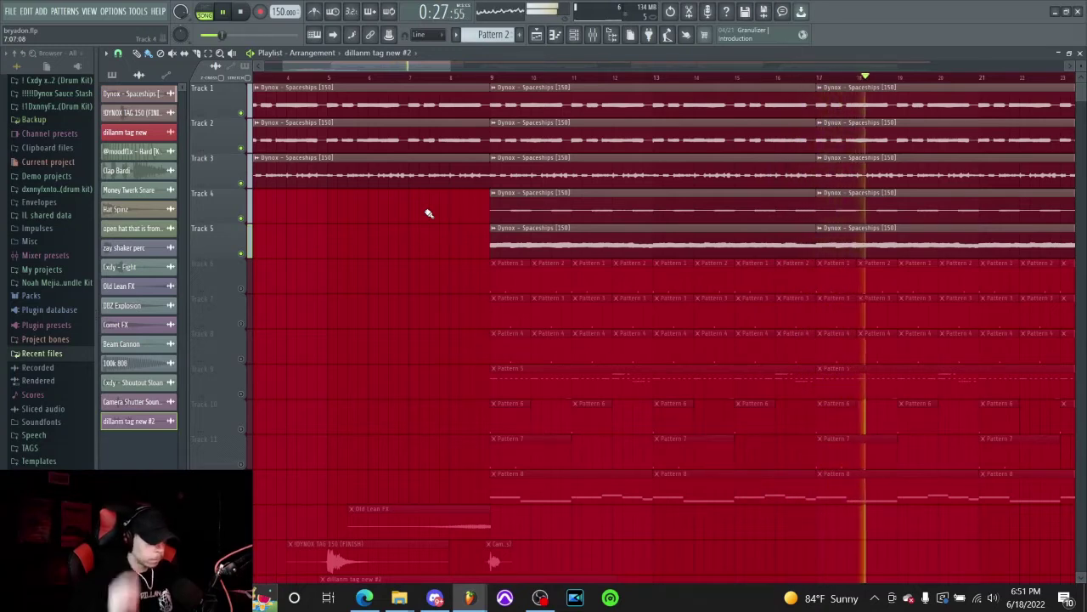
{"action": "key", "text": "space"}
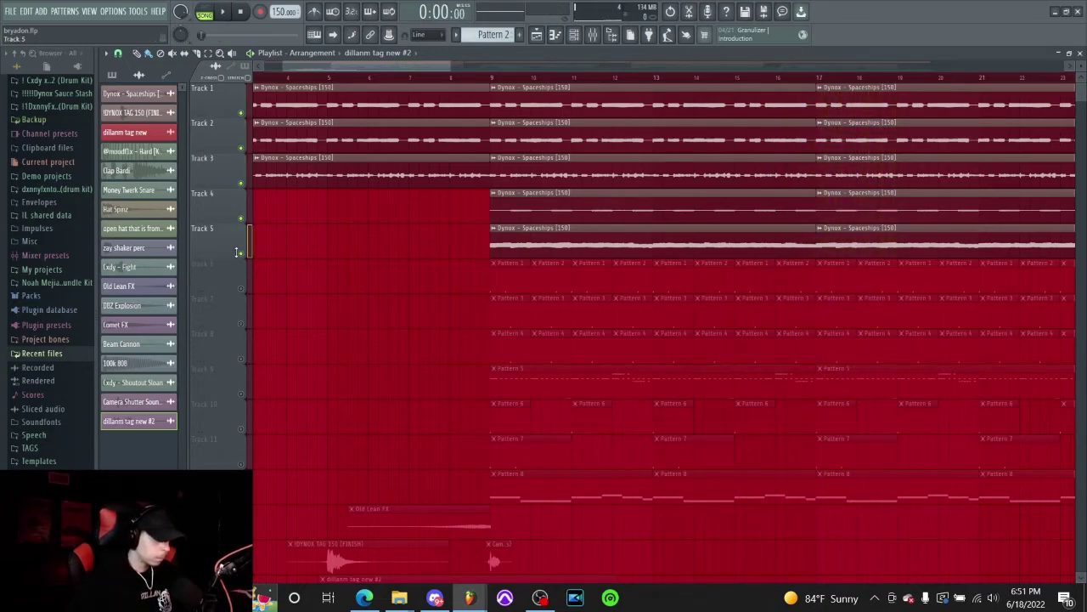
Turn all the playlist tracks back on, and mute tracks 1 to 5 so only the drums, 808 and effects sound.
{"action": "right_click", "coordinate": [237, 252]}
{"action": "left_click", "coordinate": [233, 250]}
{"action": "right_click", "coordinate": [243, 254]}
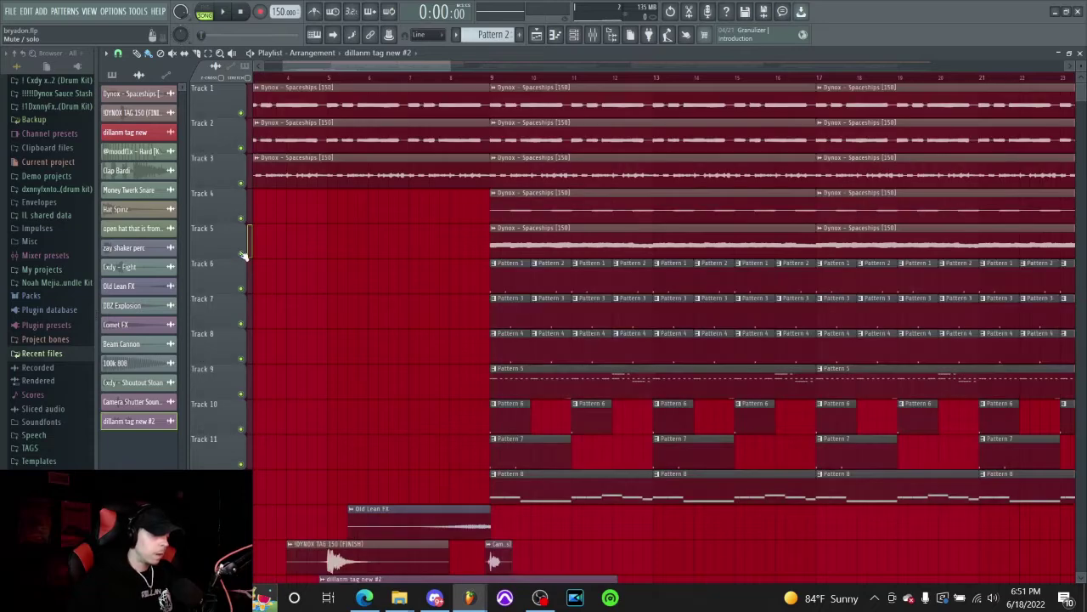
{"action": "left_click", "coordinate": [243, 254]}
{"action": "left_click", "coordinate": [243, 218]}
{"action": "left_click", "coordinate": [242, 186]}
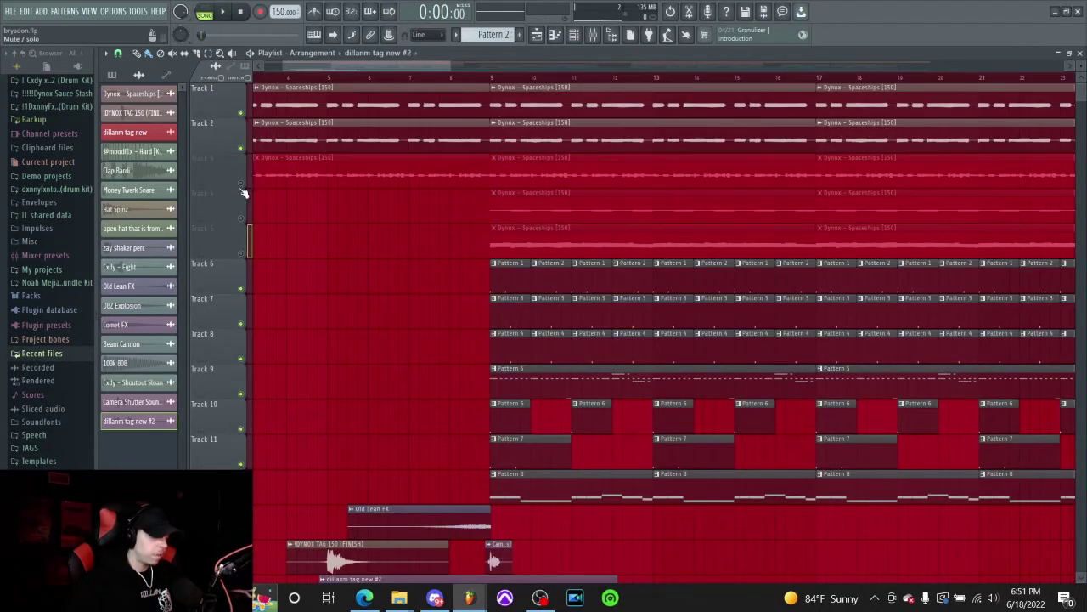
{"action": "left_click", "coordinate": [243, 149]}
{"action": "left_click", "coordinate": [242, 113]}
Play the arrangement without the melody, then replay it from between bars 3 and 4.
{"action": "scroll", "coordinate": [450, 170], "scroll_direction": "right", "scroll_amount": 1}
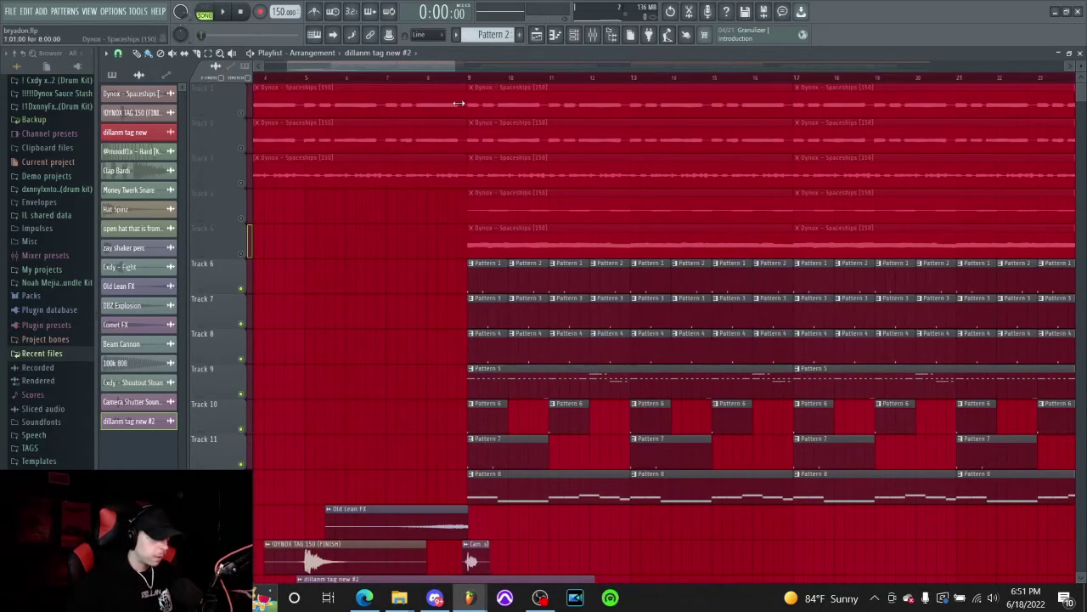
{"action": "key", "text": "space"}
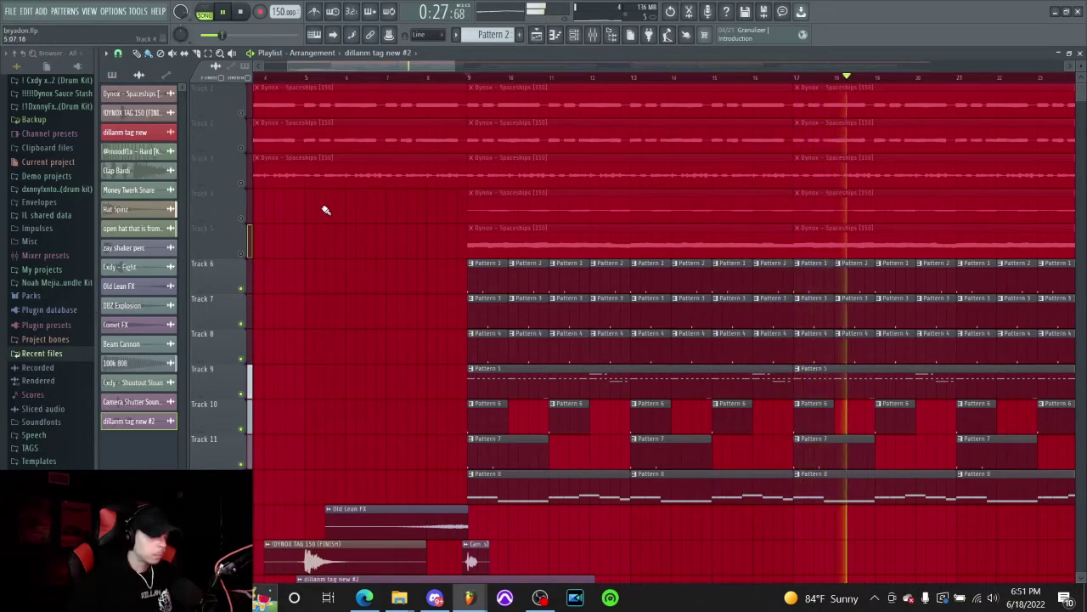
{"action": "left_click_drag", "start_coordinate": [327, 207], "coordinate": [491, 130]}
{"action": "scroll", "coordinate": [475, 126], "scroll_direction": "up", "scroll_amount": 1}
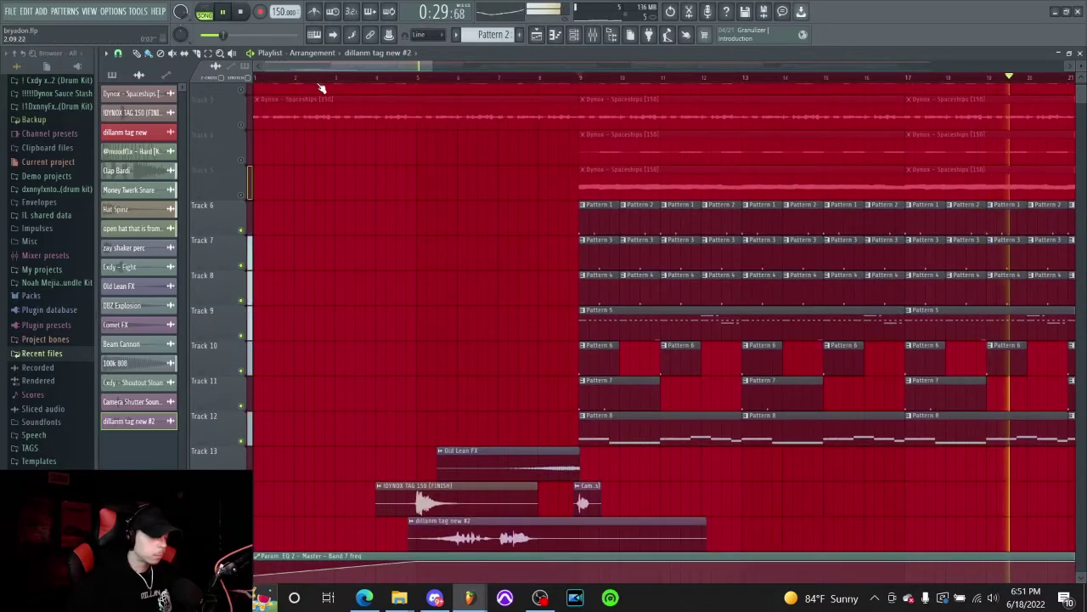
{"action": "key", "text": "space"}
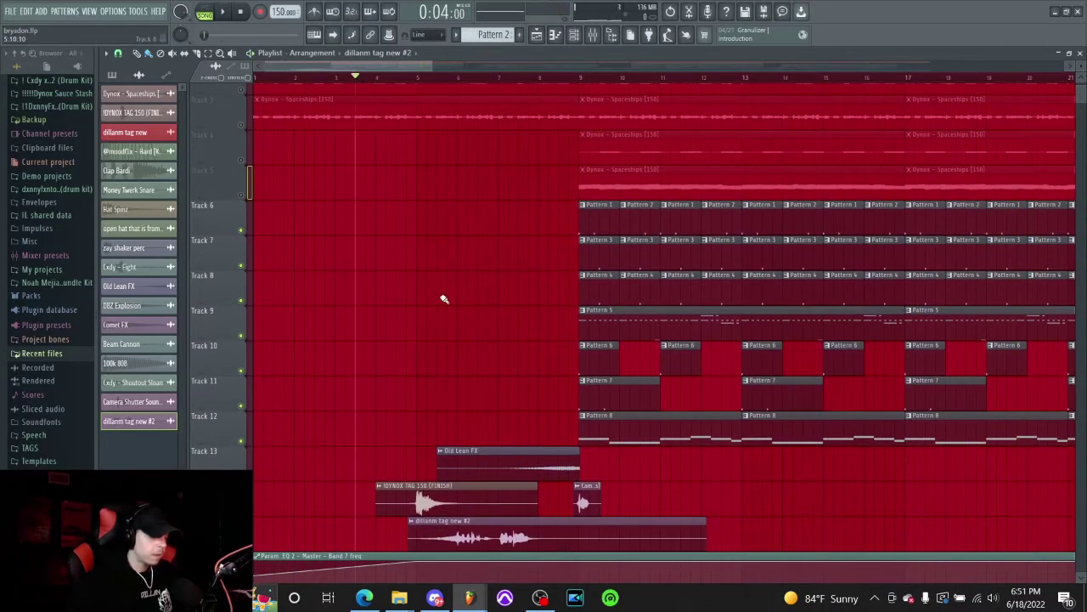
{"action": "key", "text": "space"}
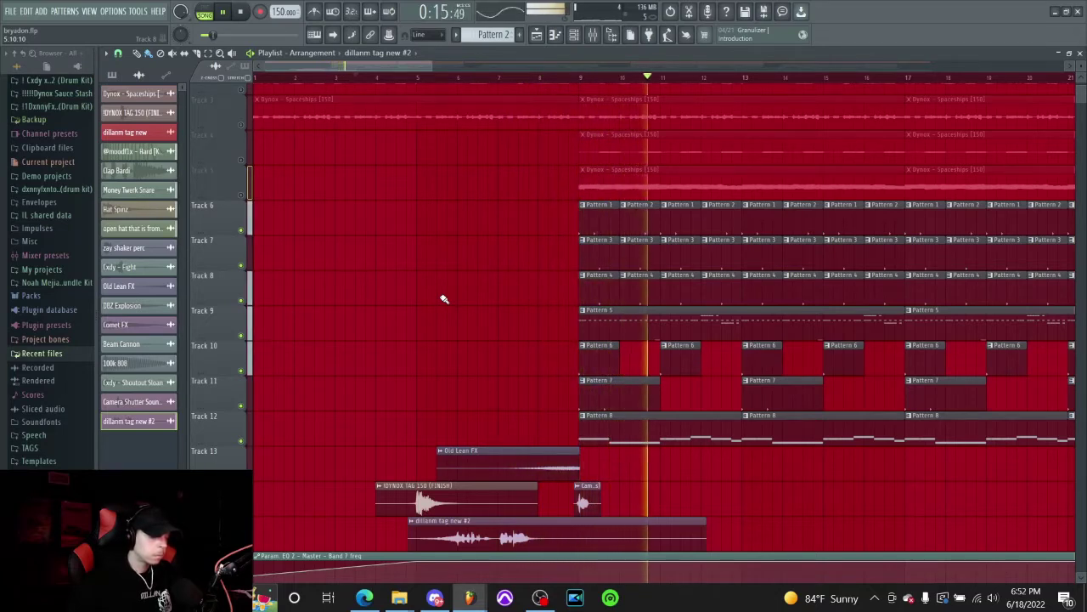
{"action": "key", "text": "space"}
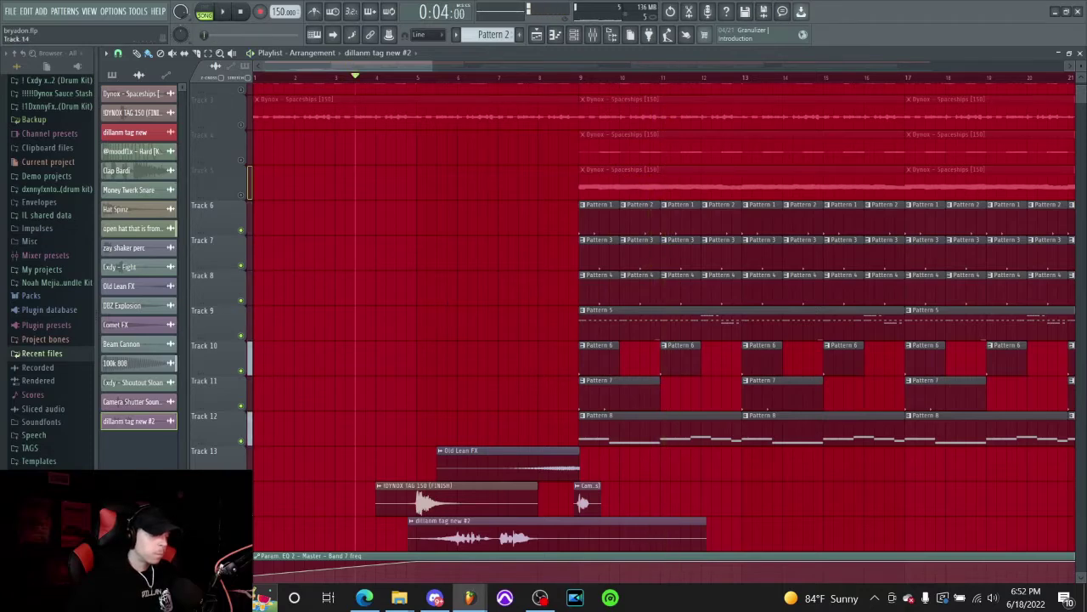
Solo track 14, play its camera shutter sound from just before bar 9, and turn all the tracks back on.
{"action": "scroll", "coordinate": [534, 447], "scroll_direction": "up", "scroll_amount": 4, "text": "ctrl"}
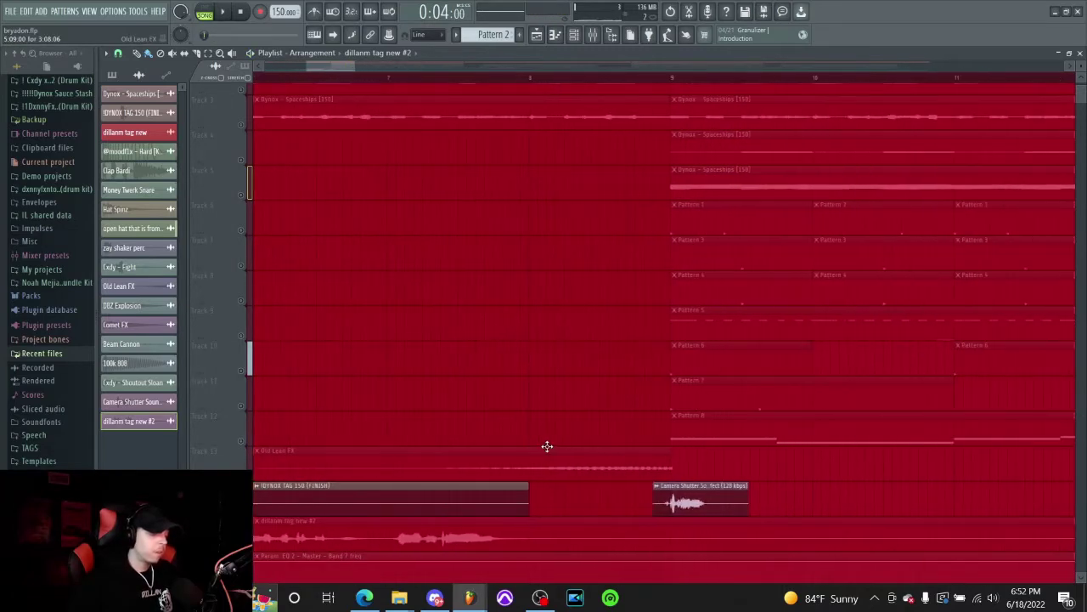
{"action": "left_click_drag", "start_coordinate": [546, 440], "coordinate": [415, 342]}
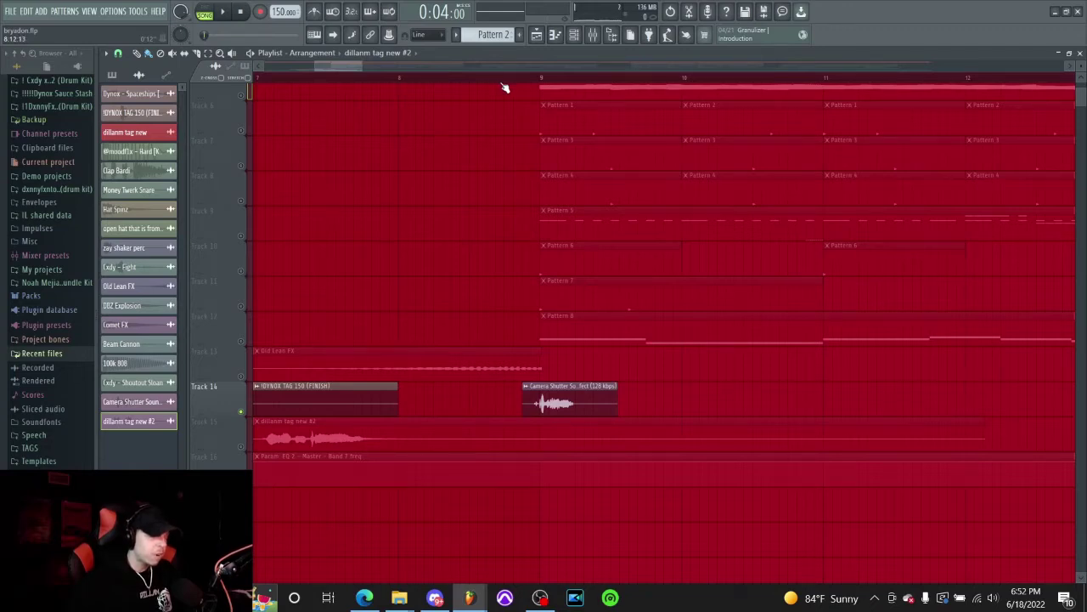
{"action": "key", "text": "space"}
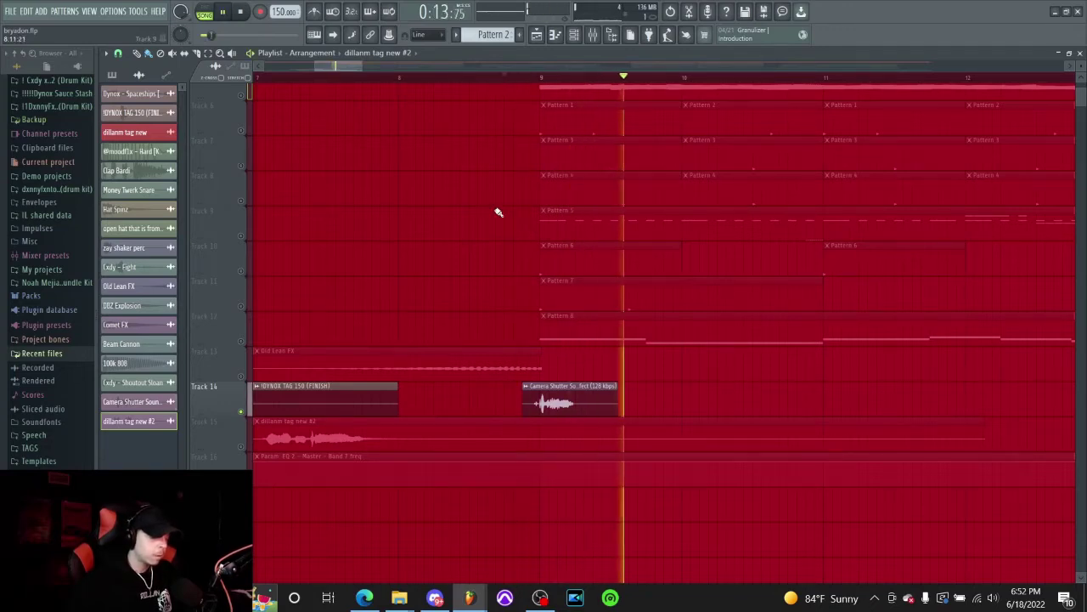
{"action": "key", "text": "space"}
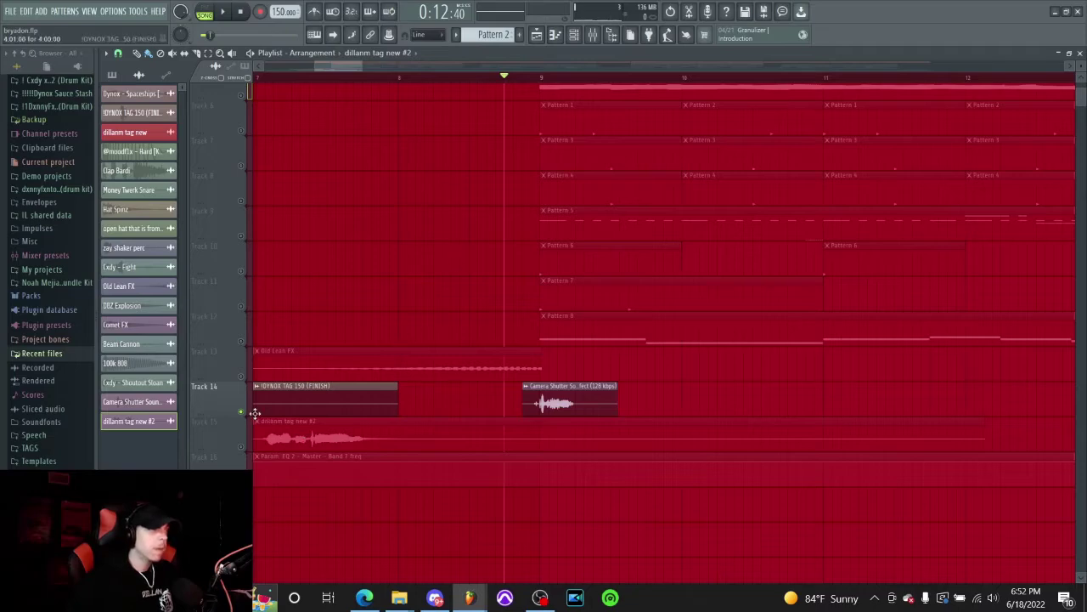
{"action": "scroll", "coordinate": [502, 384], "scroll_direction": "down", "scroll_amount": 3}
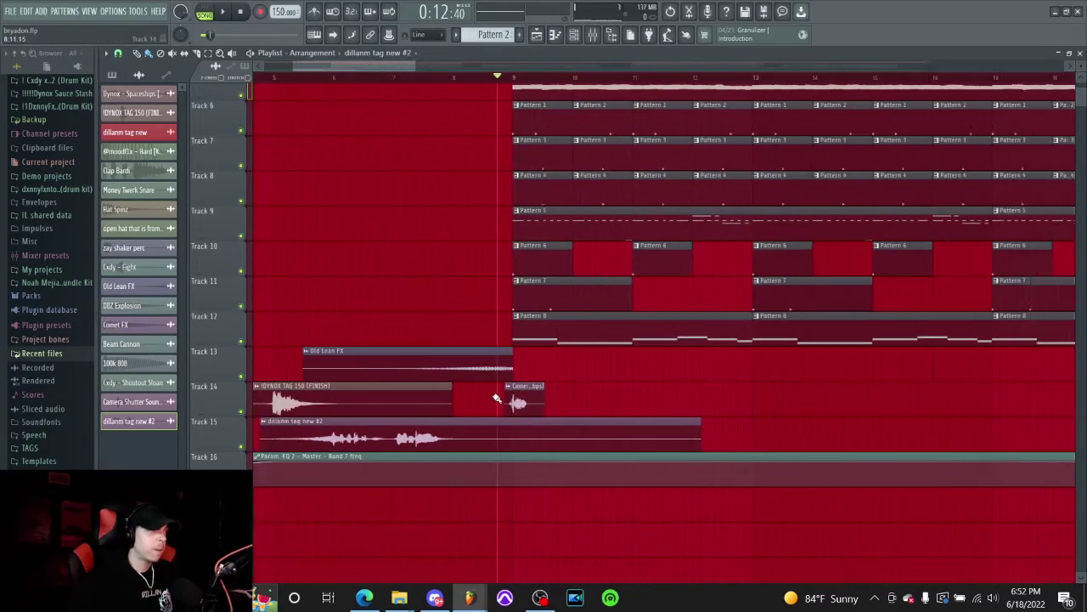
Play the full arrangement with every track active from just before bar 9.
{"action": "key", "text": "space"}
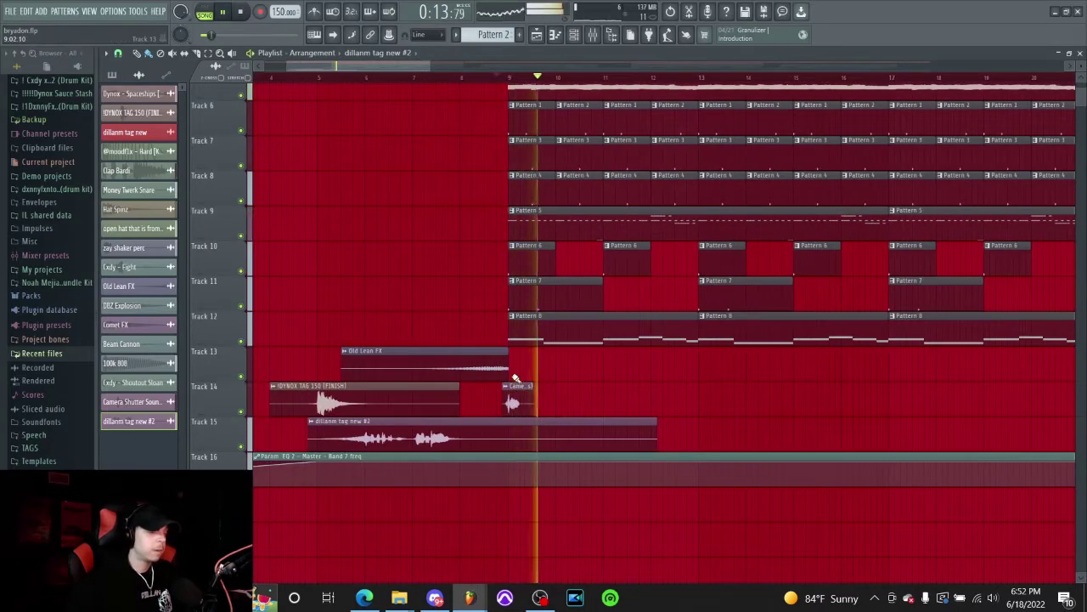
{"action": "scroll", "coordinate": [515, 378], "scroll_direction": "up", "scroll_amount": 4}
{"action": "left_click_drag", "start_coordinate": [514, 377], "coordinate": [455, 386]}
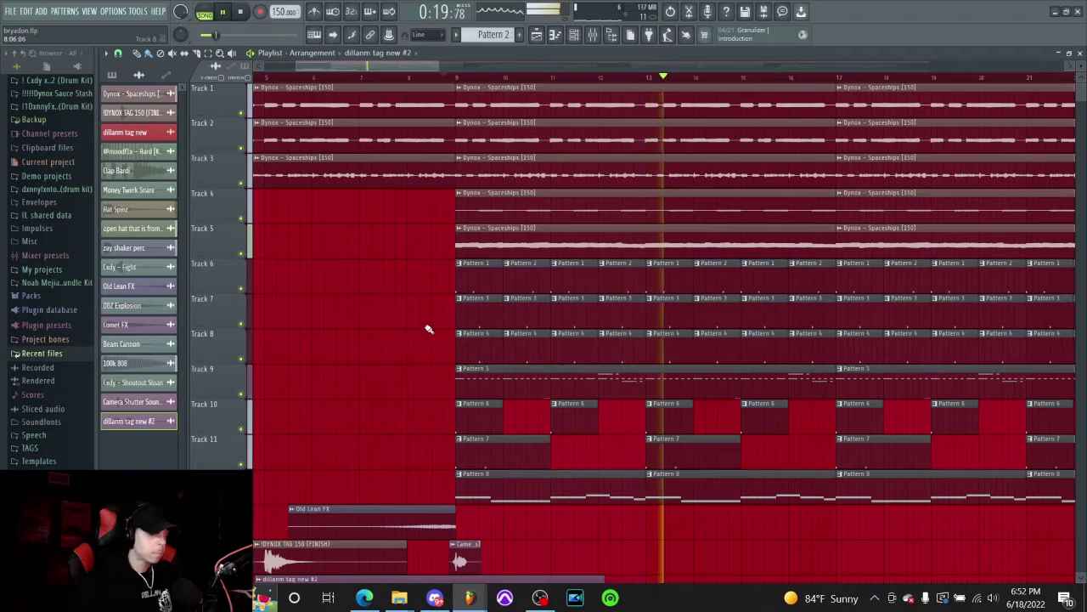
{"action": "key", "text": "space"}
{"action": "right_click", "coordinate": [241, 288]}
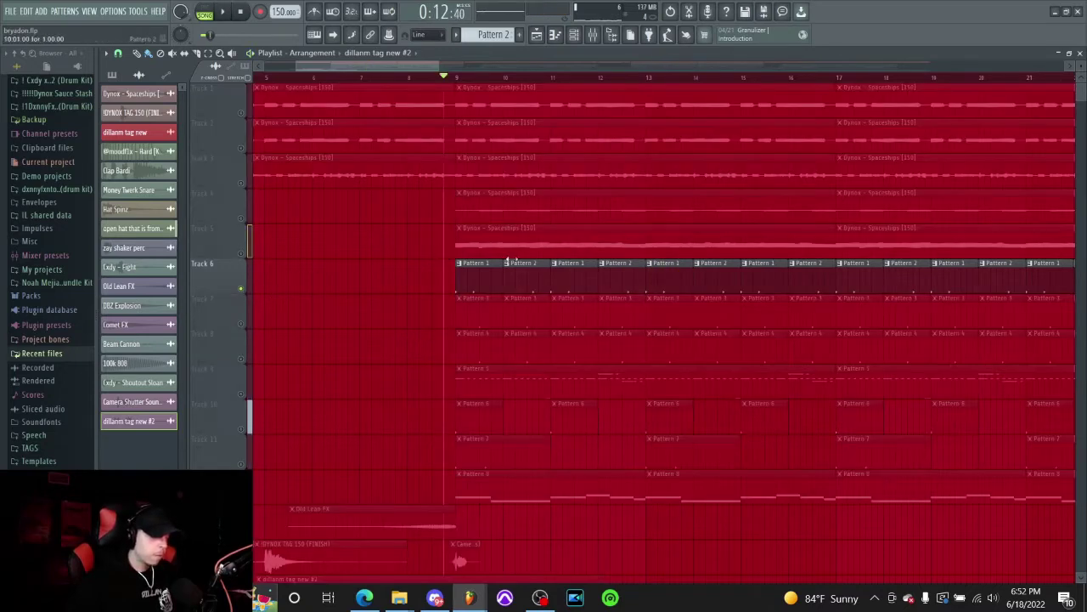
{"action": "left_click", "coordinate": [467, 279]}
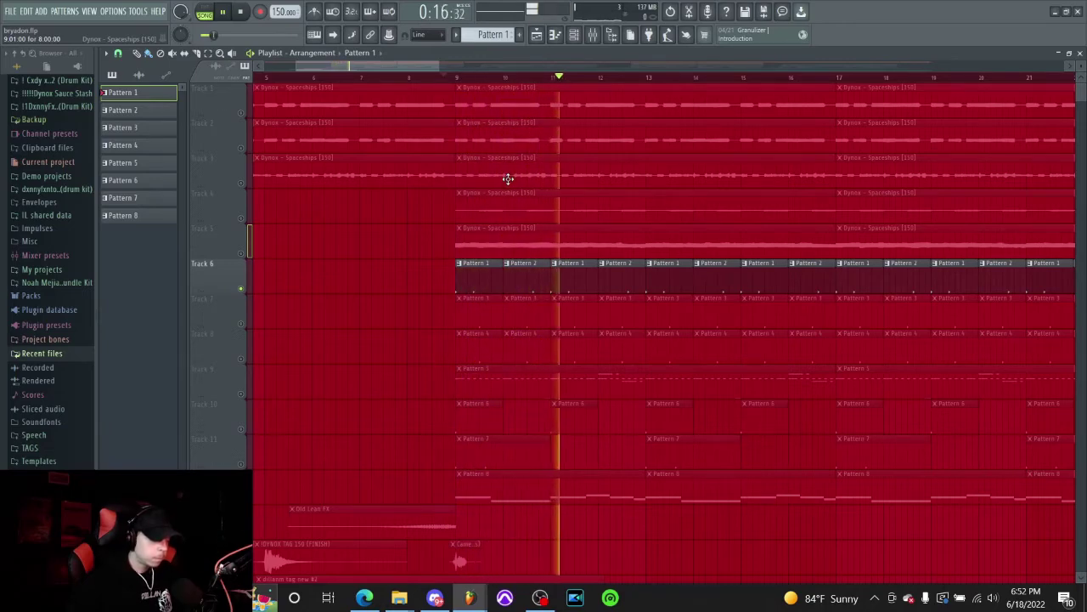
{"action": "left_click", "coordinate": [575, 35]}
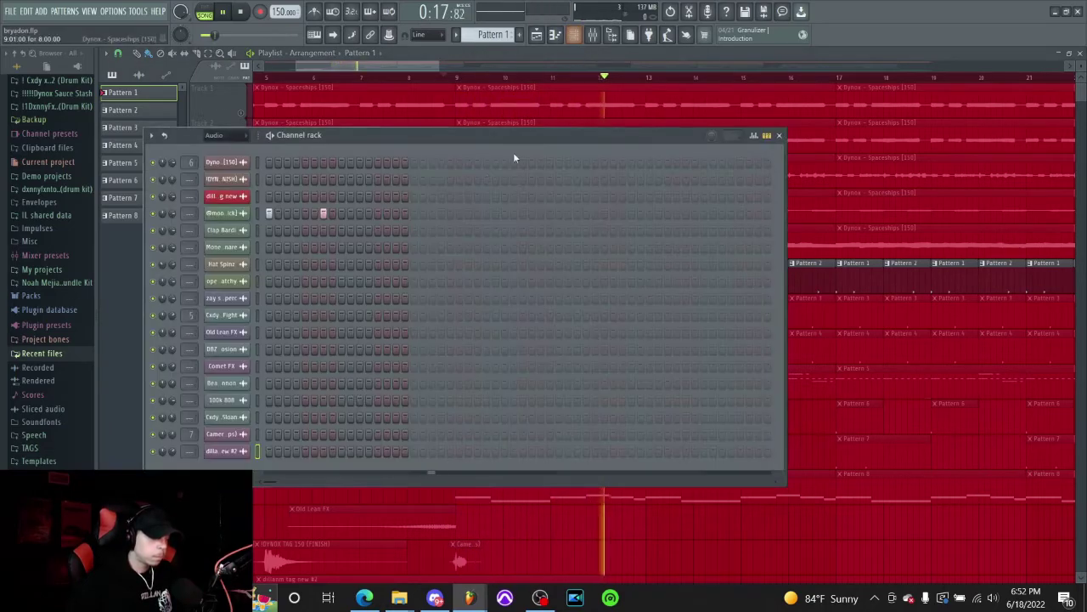
{"action": "key", "text": "space"}
{"action": "left_click", "coordinate": [227, 214]}
{"action": "left_click_drag", "start_coordinate": [257, 135], "coordinate": [469, 159]}
{"action": "left_click", "coordinate": [56, 93]}
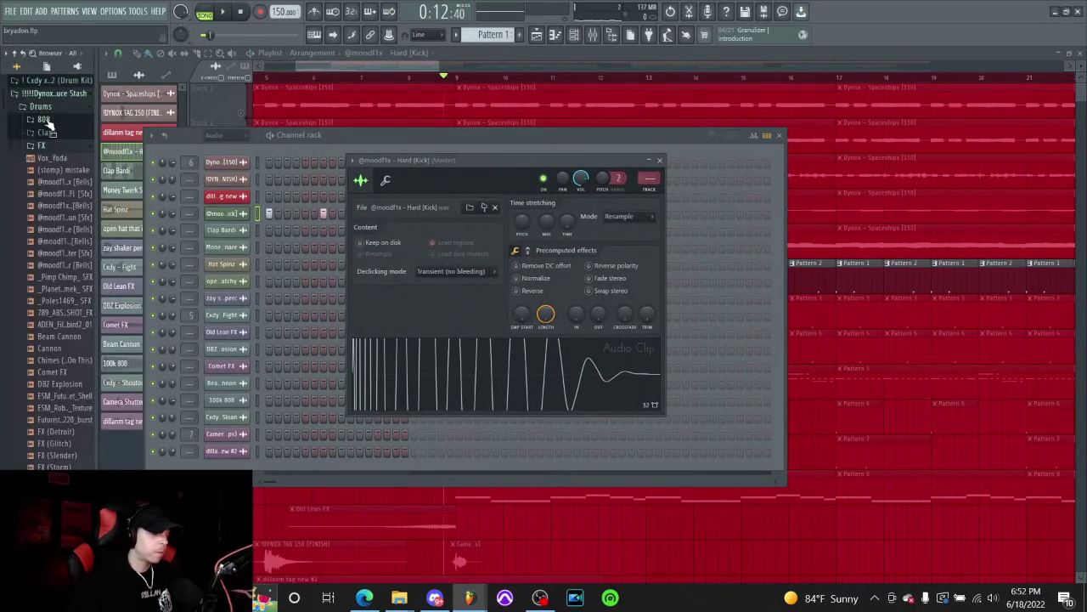
{"action": "left_click", "coordinate": [51, 146]}
{"action": "left_click", "coordinate": [50, 120]}
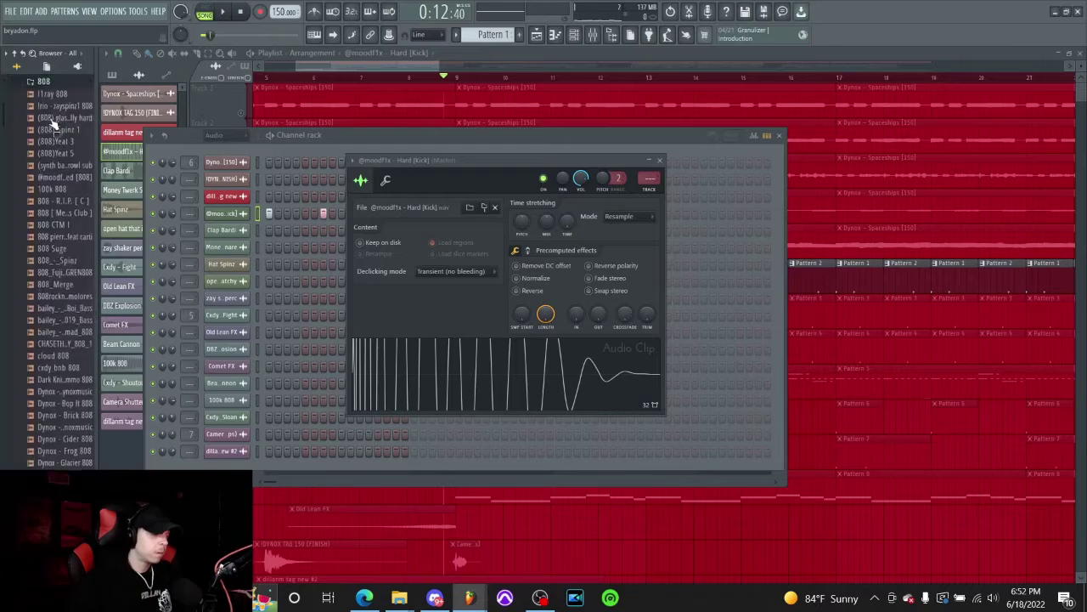
{"action": "scroll", "coordinate": [61, 141], "scroll_direction": "up", "scroll_amount": 1}
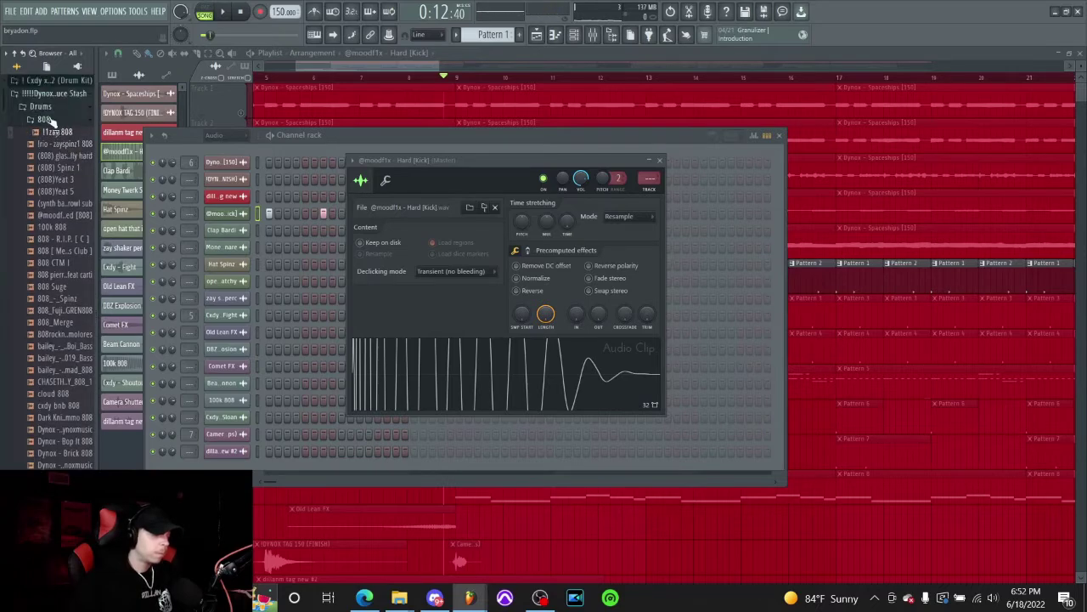
{"action": "left_click", "coordinate": [51, 120]}
{"action": "left_click", "coordinate": [48, 185]}
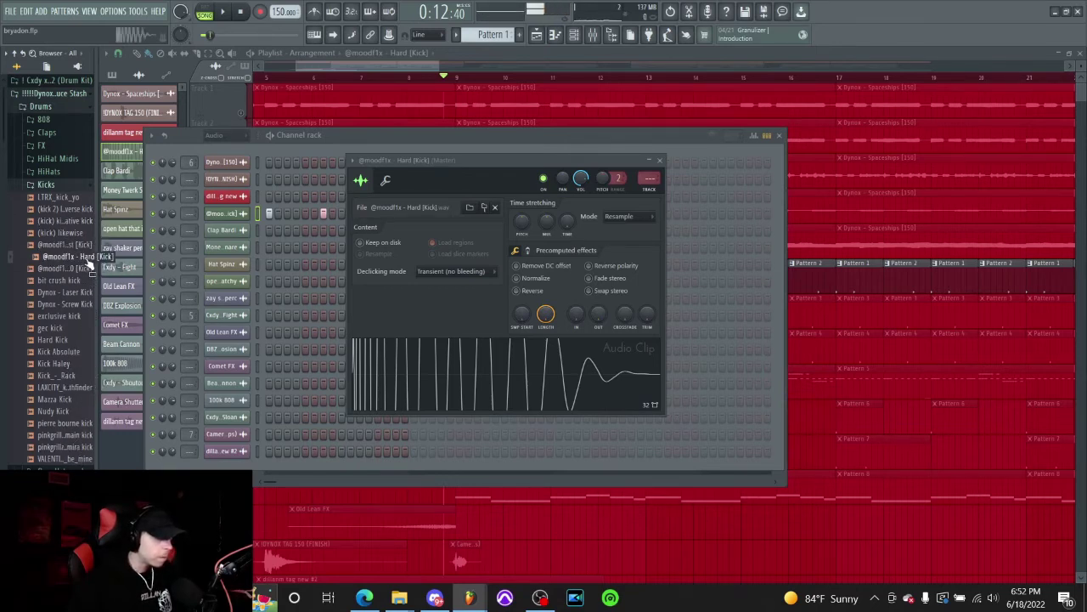
Show the kick channel's second page of precomputed effects, and close its settings and the channel rack.
{"action": "left_click", "coordinate": [527, 251]}
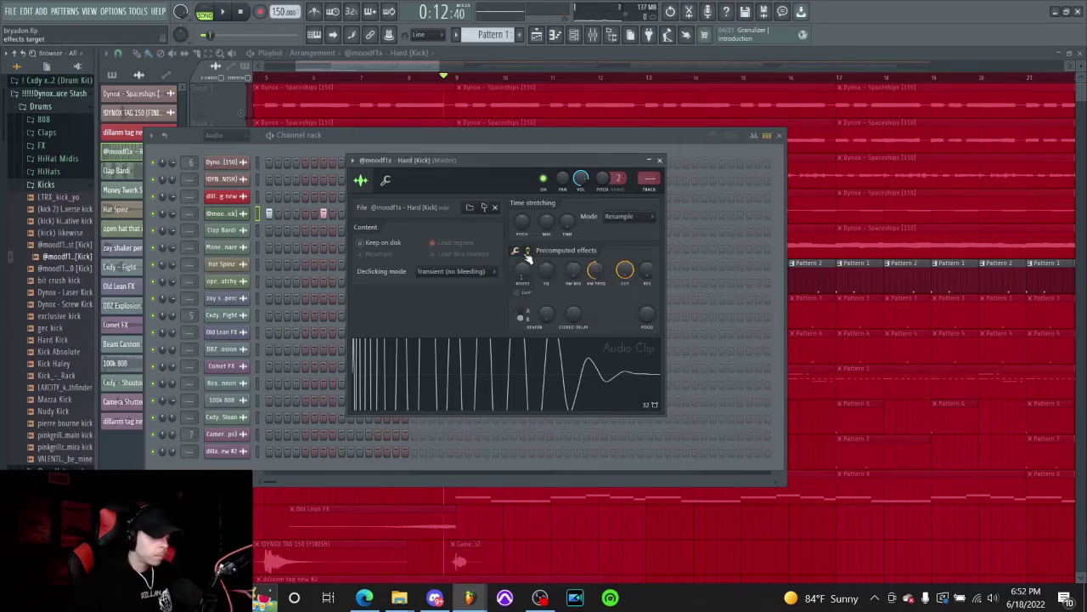
{"action": "left_click", "coordinate": [660, 161]}
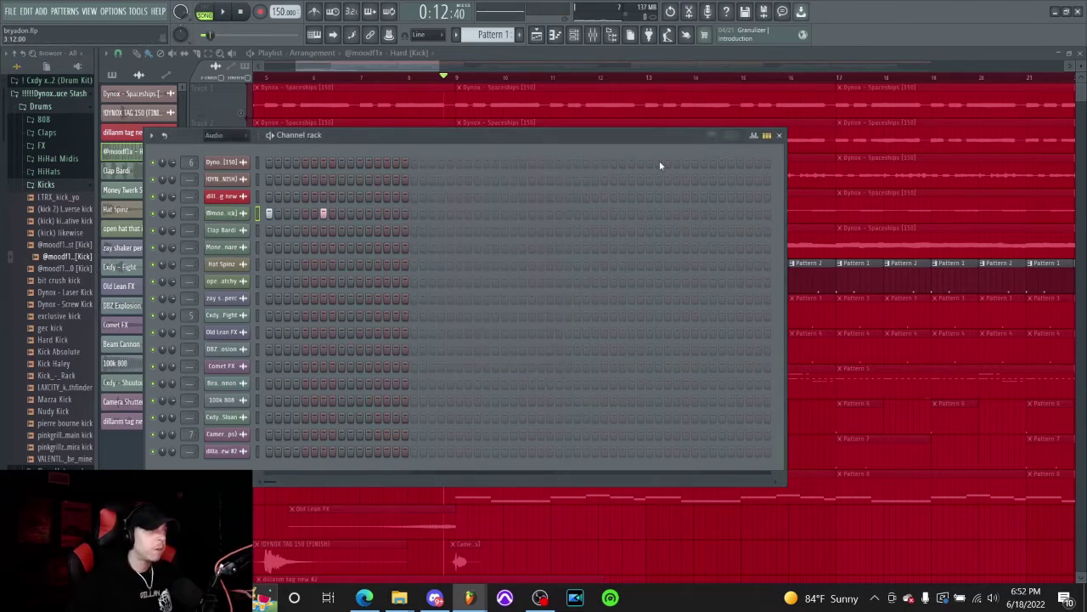
{"action": "left_click", "coordinate": [779, 138]}
Play the soloed kick track briefly, examine Pattern 1's kick notes in the piano roll, and close it.
{"action": "key", "text": "space"}
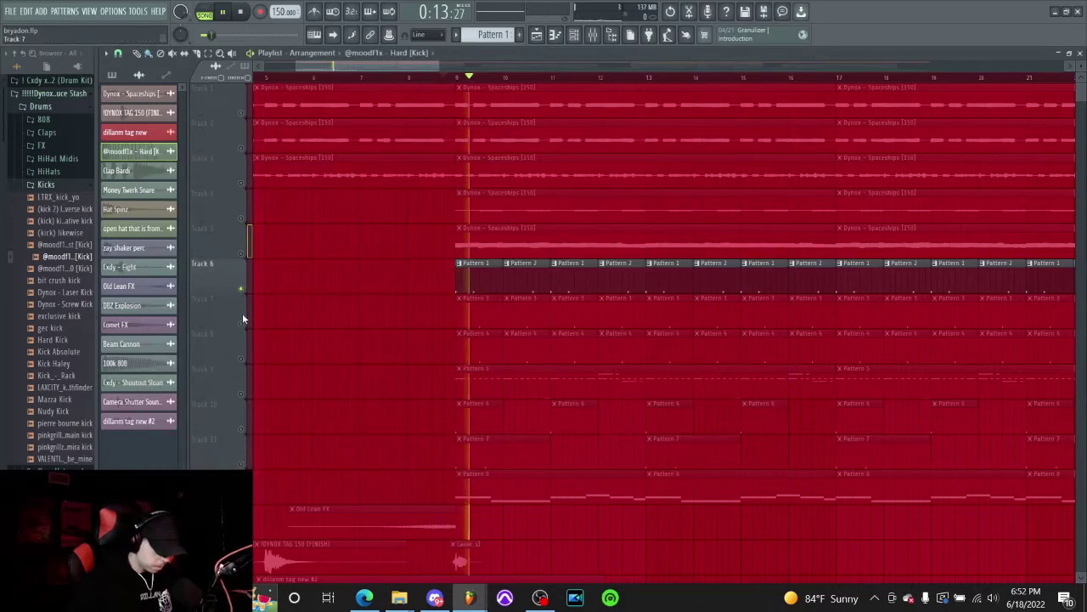
{"action": "key", "text": "space"}
{"action": "double_click", "coordinate": [481, 281]}
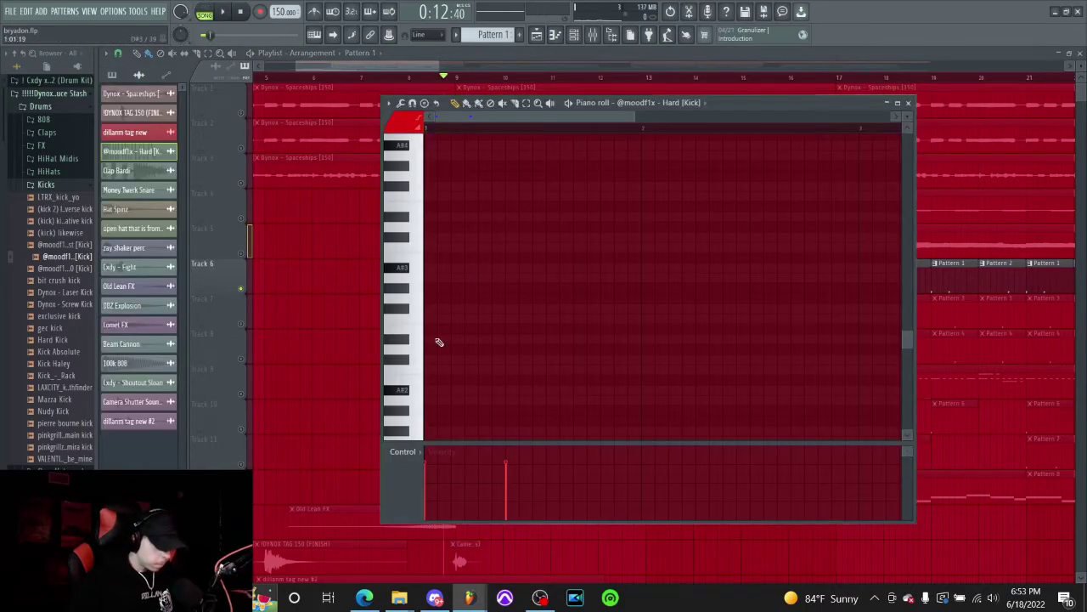
{"action": "scroll", "coordinate": [459, 345], "scroll_direction": "up", "scroll_amount": 6}
{"action": "scroll", "coordinate": [469, 317], "scroll_direction": "up", "scroll_amount": 2, "text": "ctrl"}
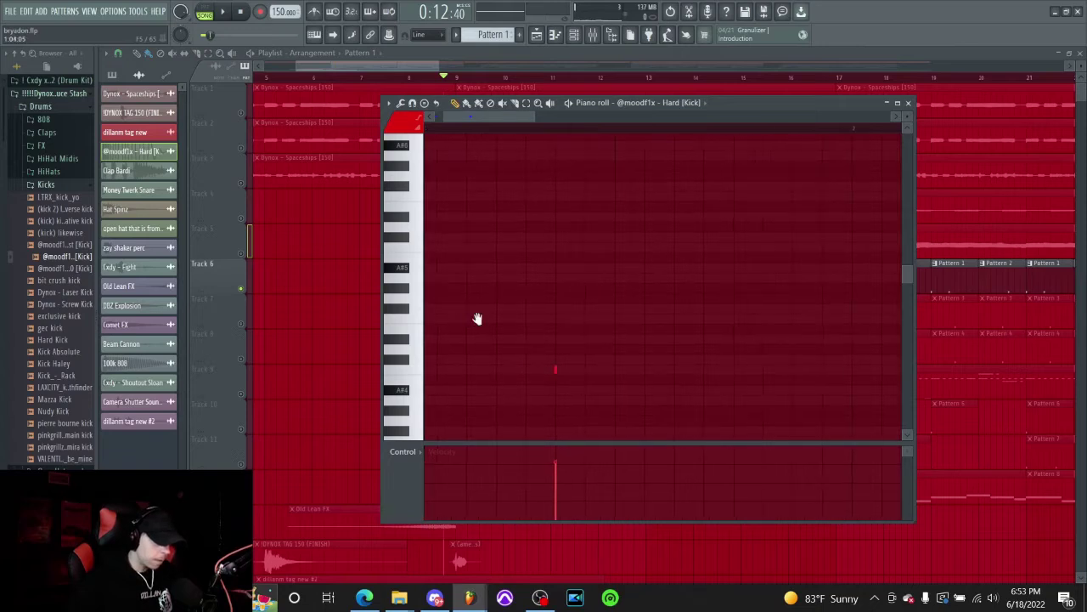
{"action": "scroll", "coordinate": [476, 315], "scroll_direction": "down", "scroll_amount": 2}
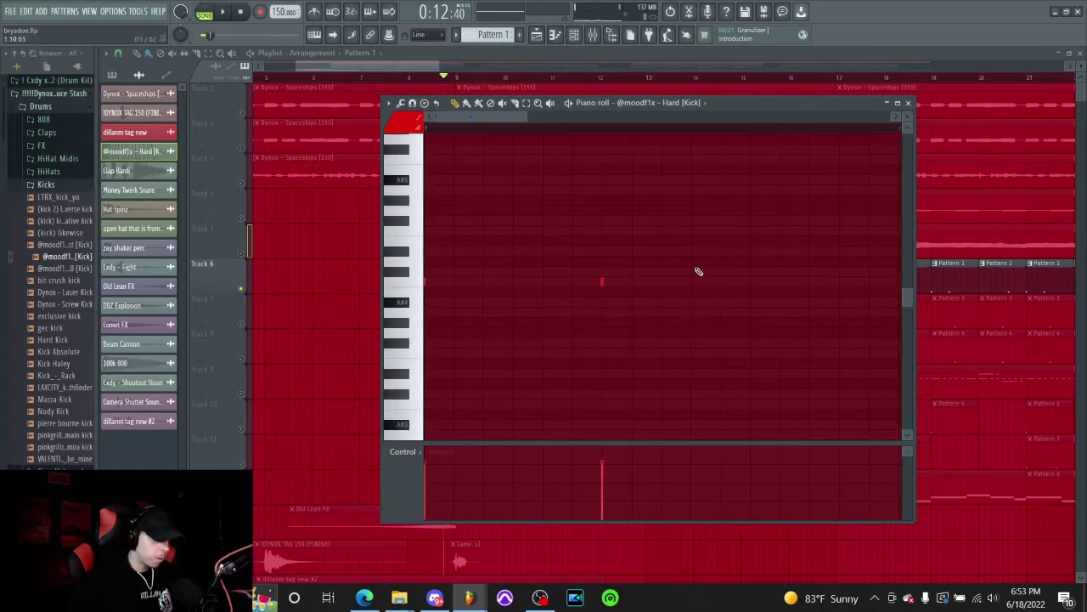
{"action": "left_click", "coordinate": [908, 103]}
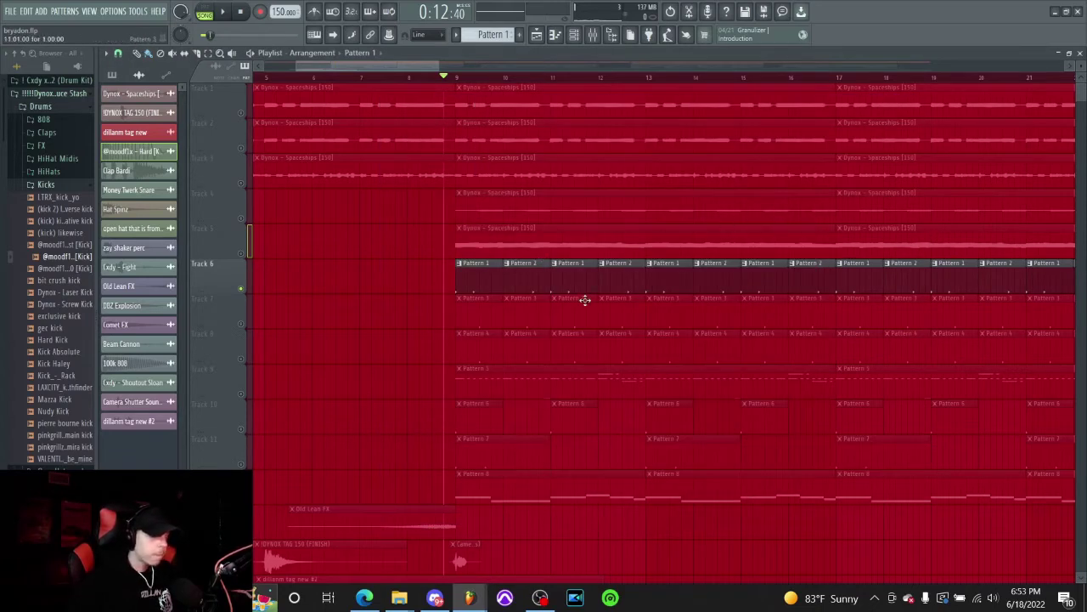
Solo and play track 7's Pattern 3, and view the Clap Bardi channel settings from the channel rack.
{"action": "key", "text": "space"}
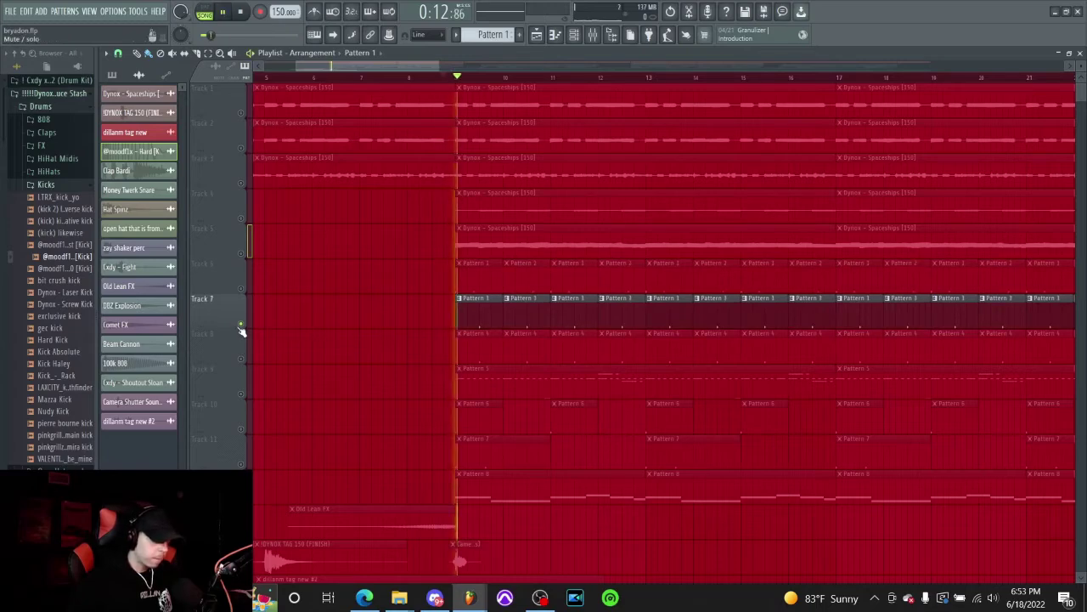
{"action": "double_click", "coordinate": [480, 313]}
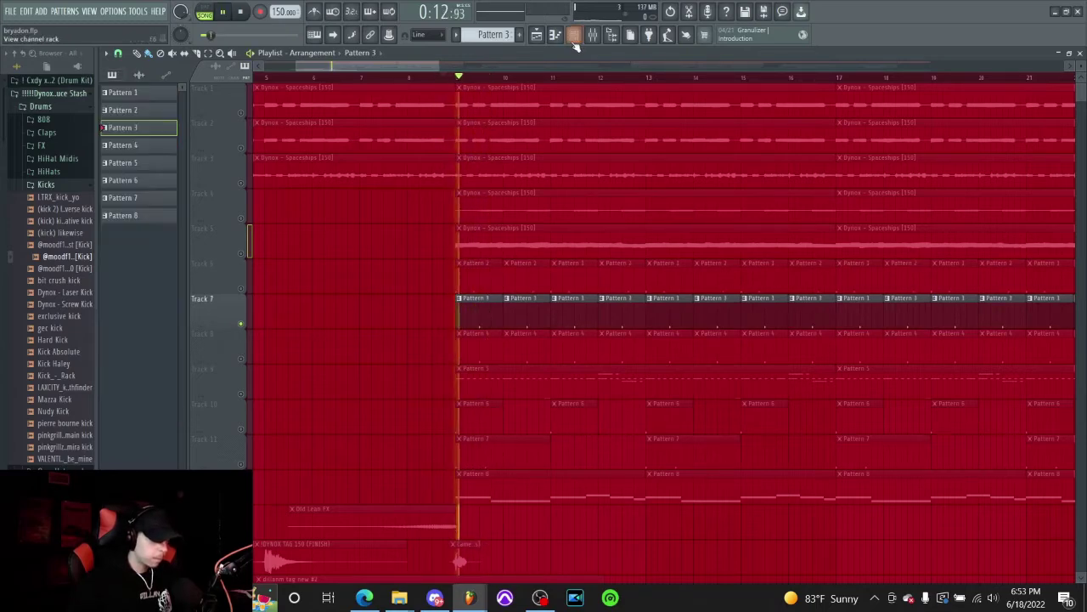
{"action": "key", "text": "space"}
{"action": "left_click", "coordinate": [222, 230]}
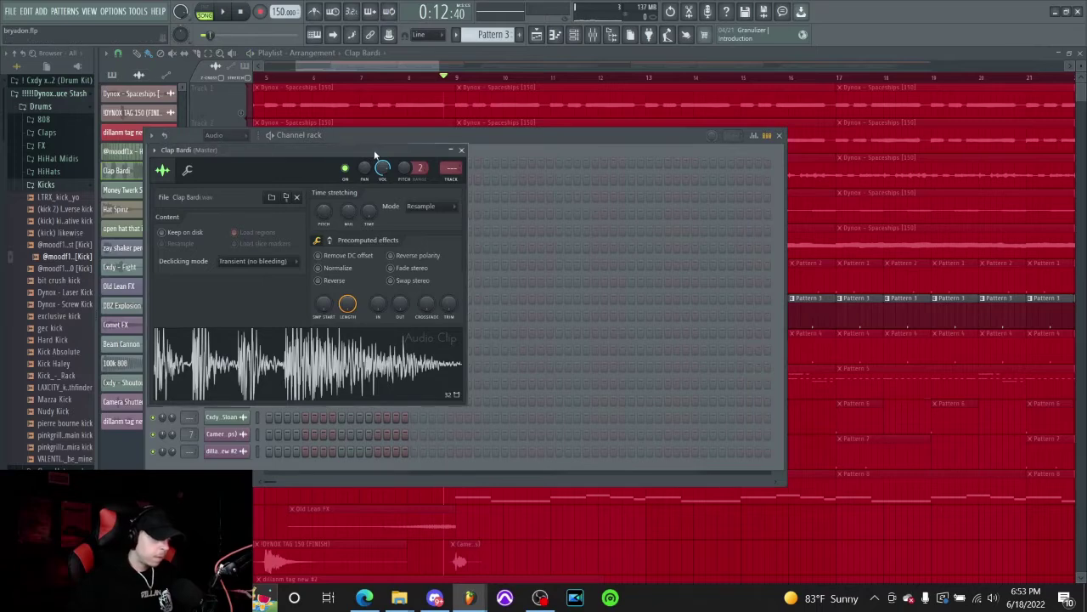
{"action": "left_click_drag", "start_coordinate": [374, 149], "coordinate": [517, 196]}
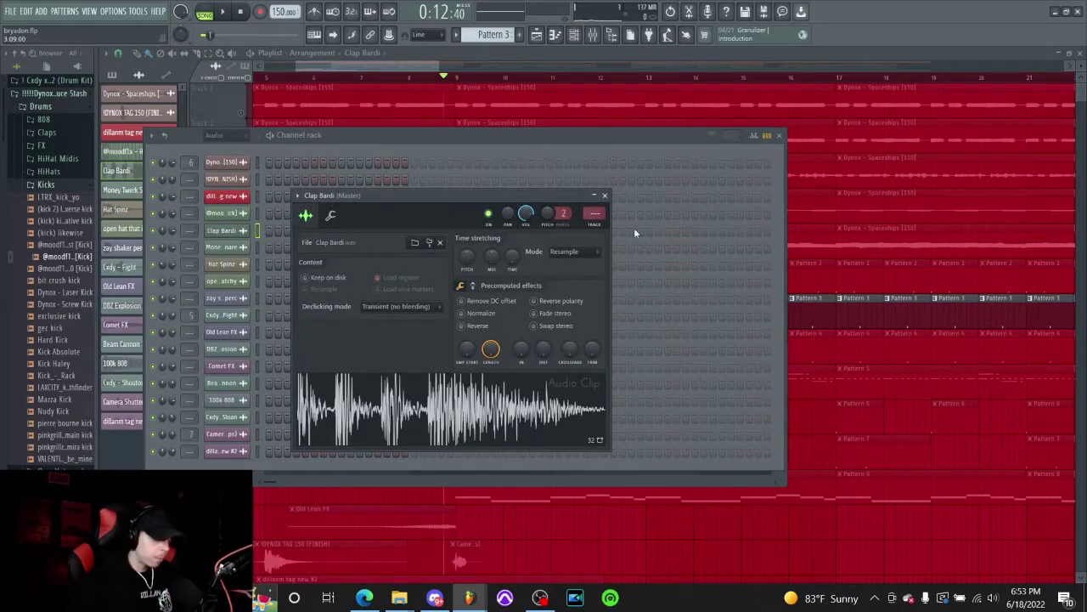
{"action": "left_click", "coordinate": [605, 195]}
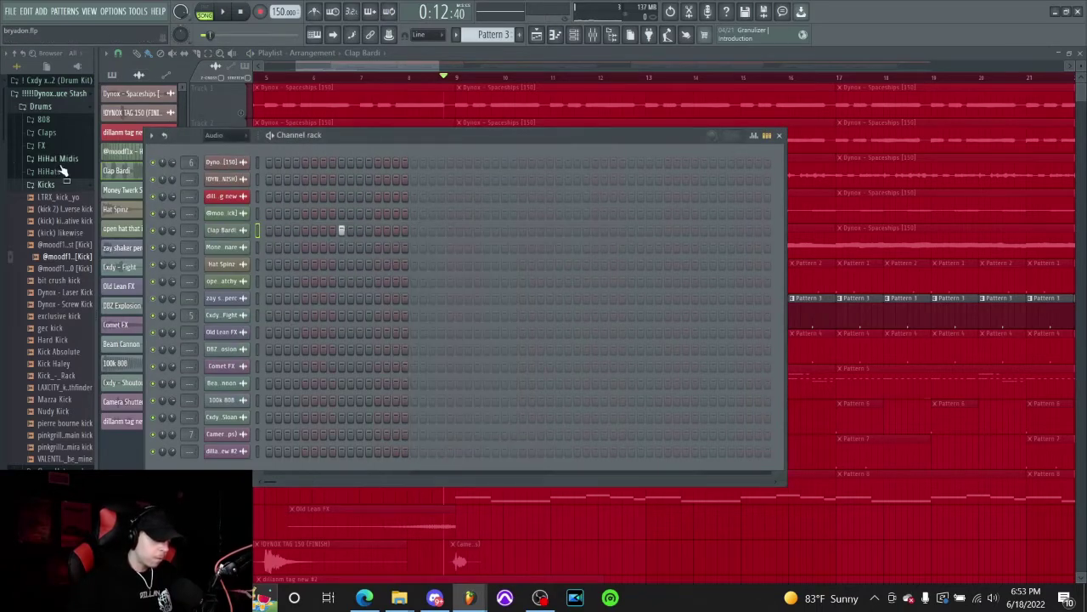
Collapse the Dynox Sauce Stash kit folder, play the soloed clap track again, and close the channel rack.
{"action": "left_click", "coordinate": [56, 94]}
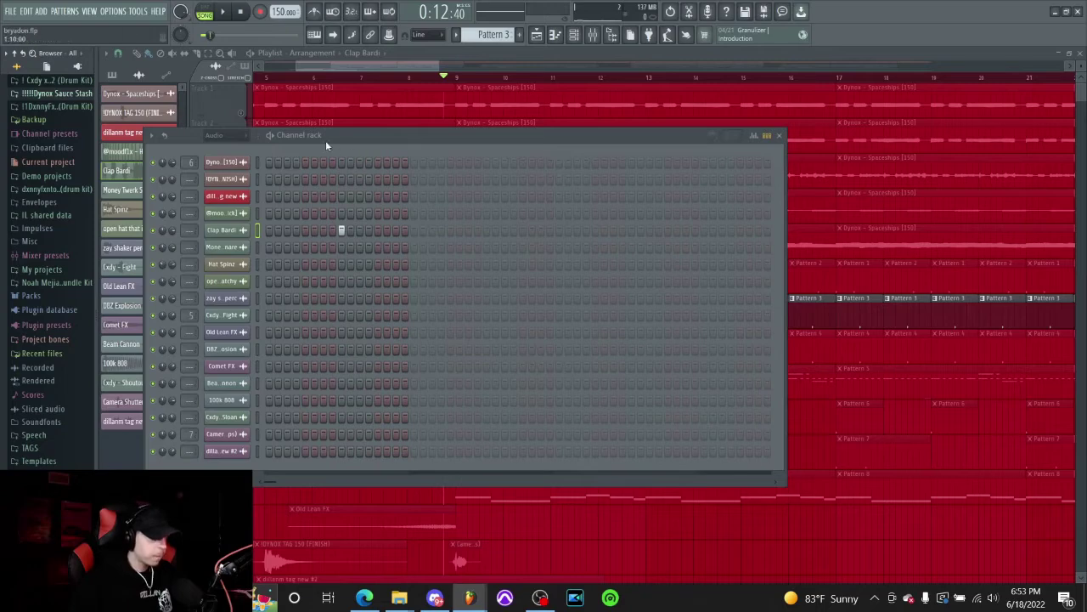
{"action": "left_click_drag", "start_coordinate": [325, 141], "coordinate": [464, 173]}
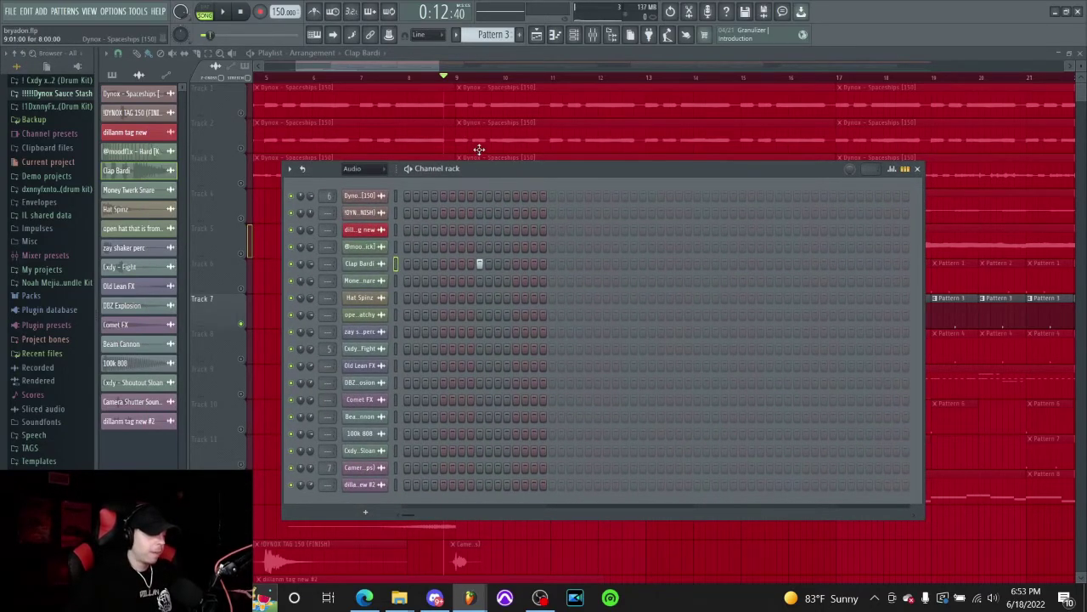
{"action": "left_click_drag", "start_coordinate": [486, 174], "coordinate": [585, 143]}
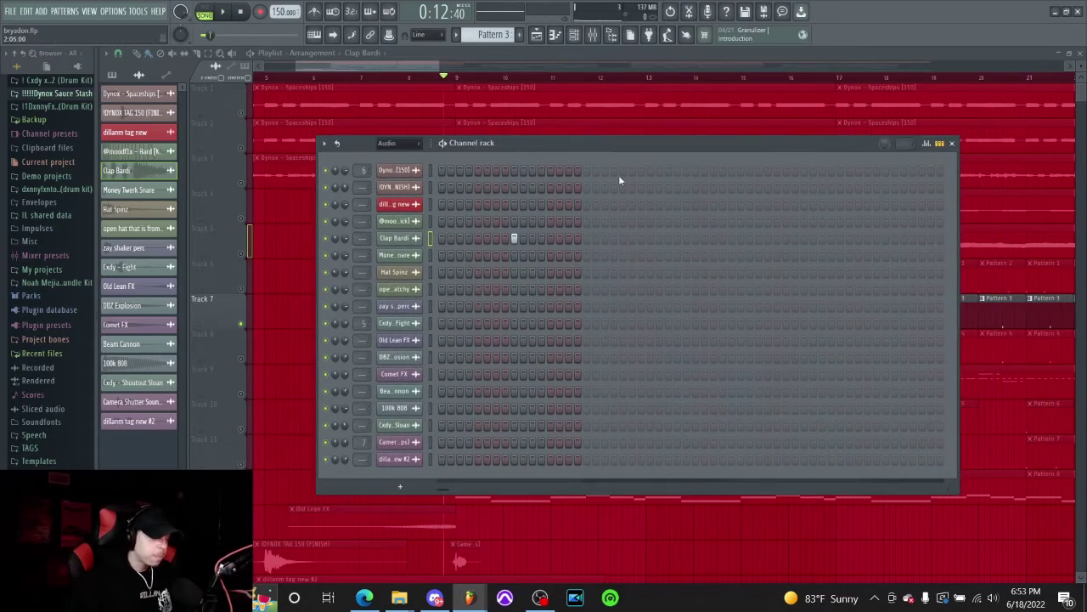
{"action": "key", "text": "space"}
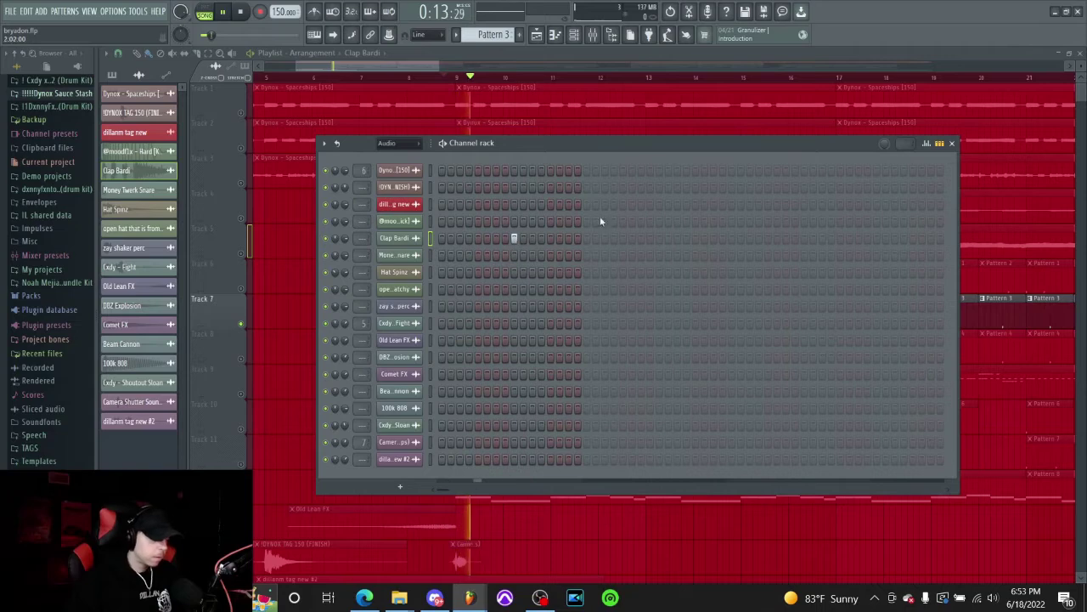
{"action": "left_click", "coordinate": [952, 144]}
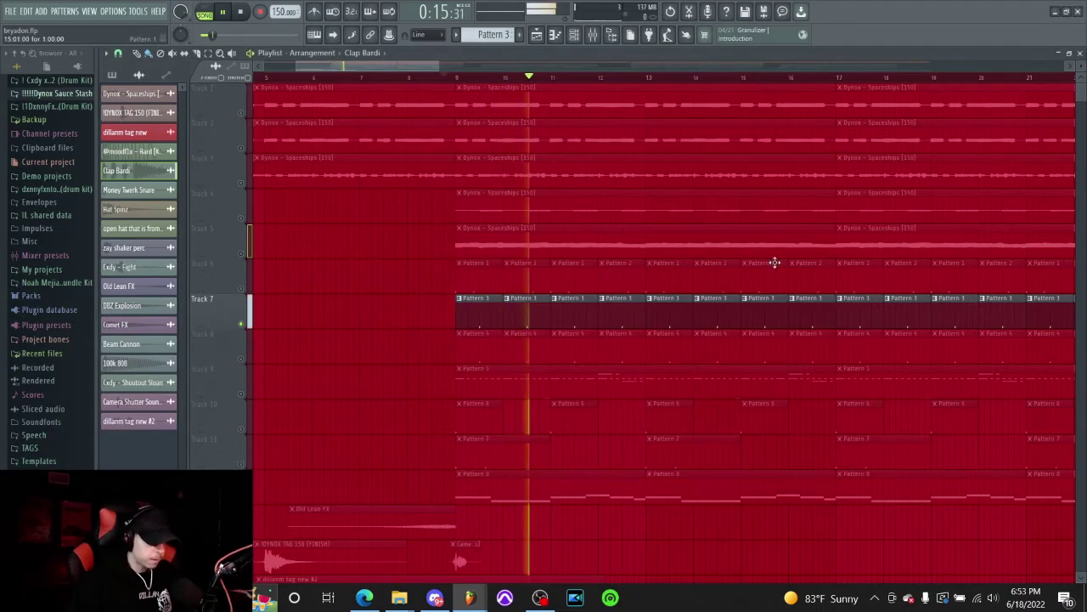
{"action": "key", "text": "space"}
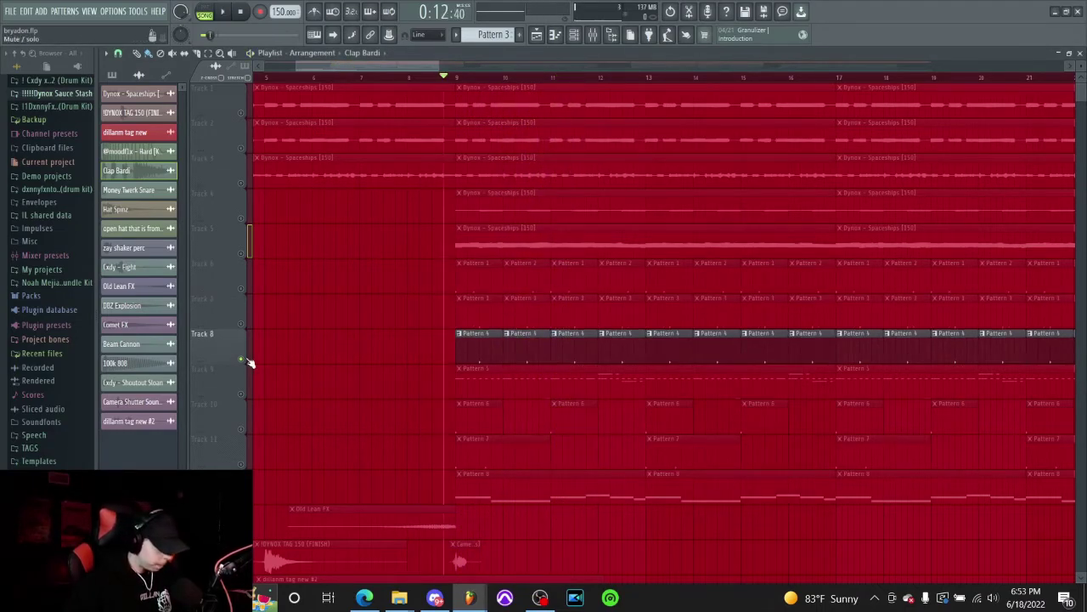
Play the soloed track 8 with Pattern 4 and open the Money Twerk Snare channel settings from the channel rack.
{"action": "key", "text": "space"}
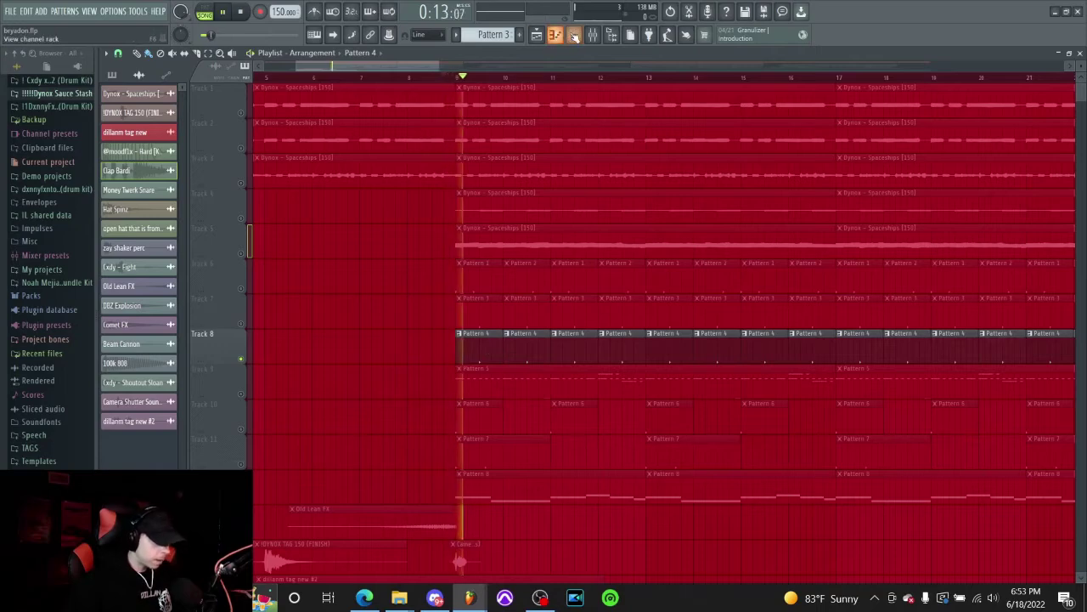
{"action": "key", "text": "F6"}
{"action": "left_click", "coordinate": [394, 255]}
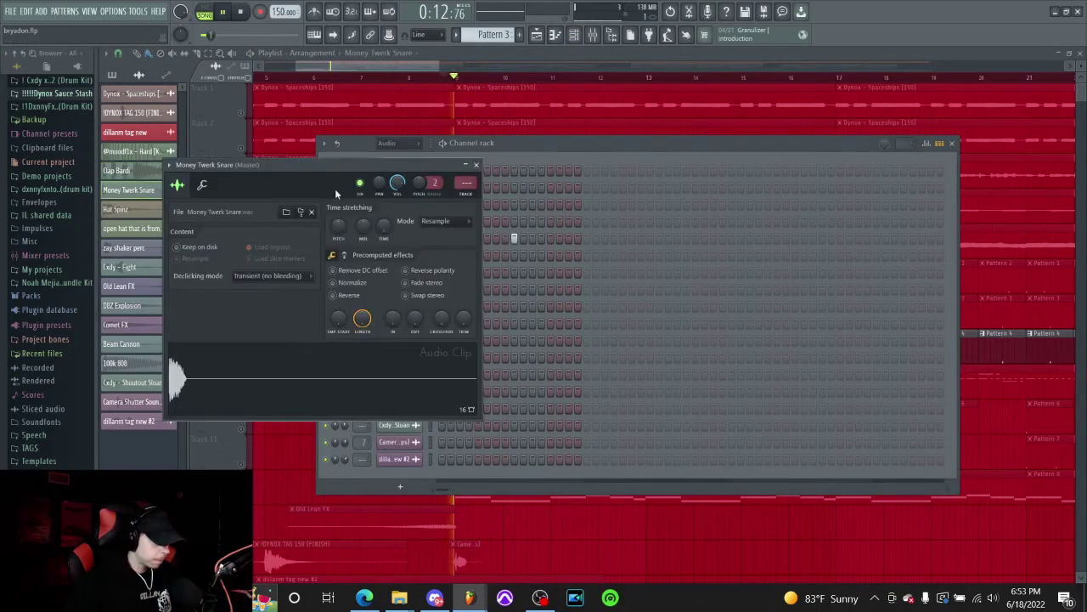
{"action": "left_click_drag", "start_coordinate": [200, 163], "coordinate": [316, 214]}
{"action": "key", "text": "space"}
Locate the Money Twerk Snare sample in the Dynox Sauce Stash kit's Snares folder, and collapse the kit folders.
{"action": "left_click", "coordinate": [61, 96]}
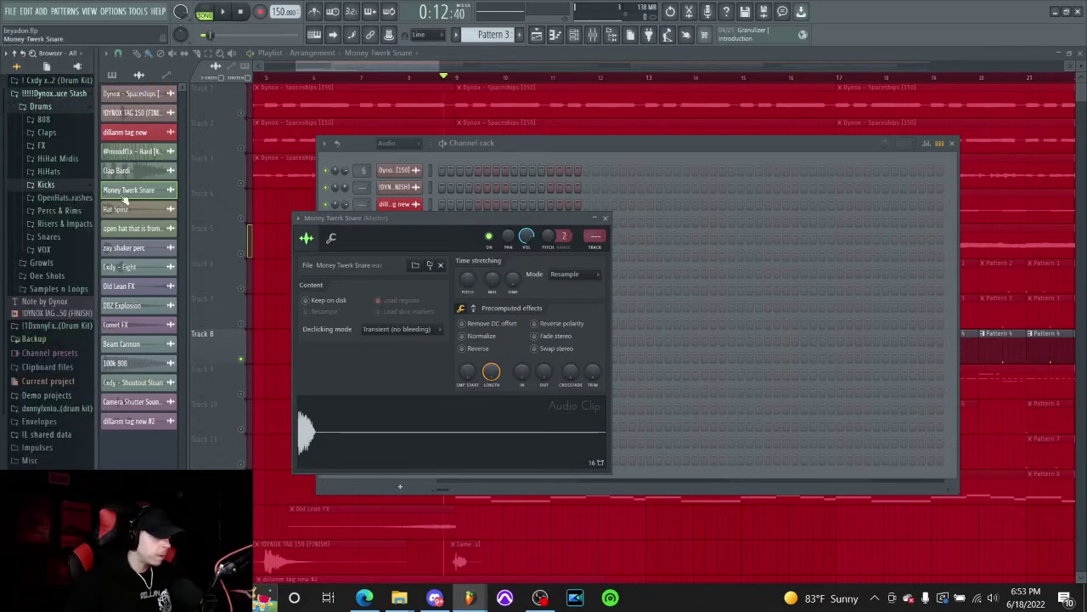
{"action": "left_click", "coordinate": [51, 238]}
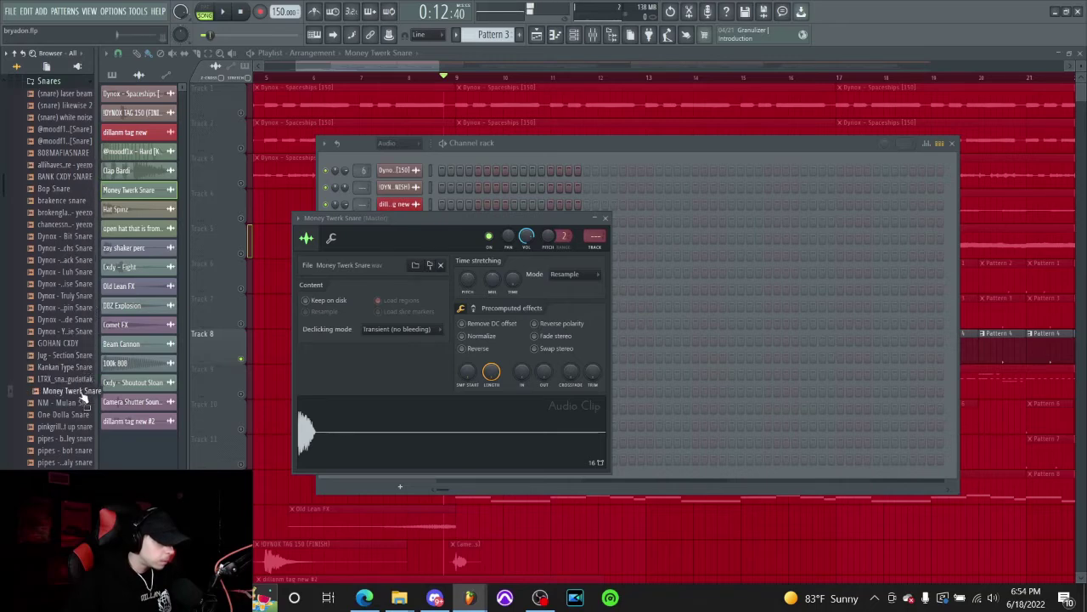
{"action": "scroll", "coordinate": [53, 201], "scroll_direction": "up", "scroll_amount": 4}
{"action": "left_click", "coordinate": [58, 237]}
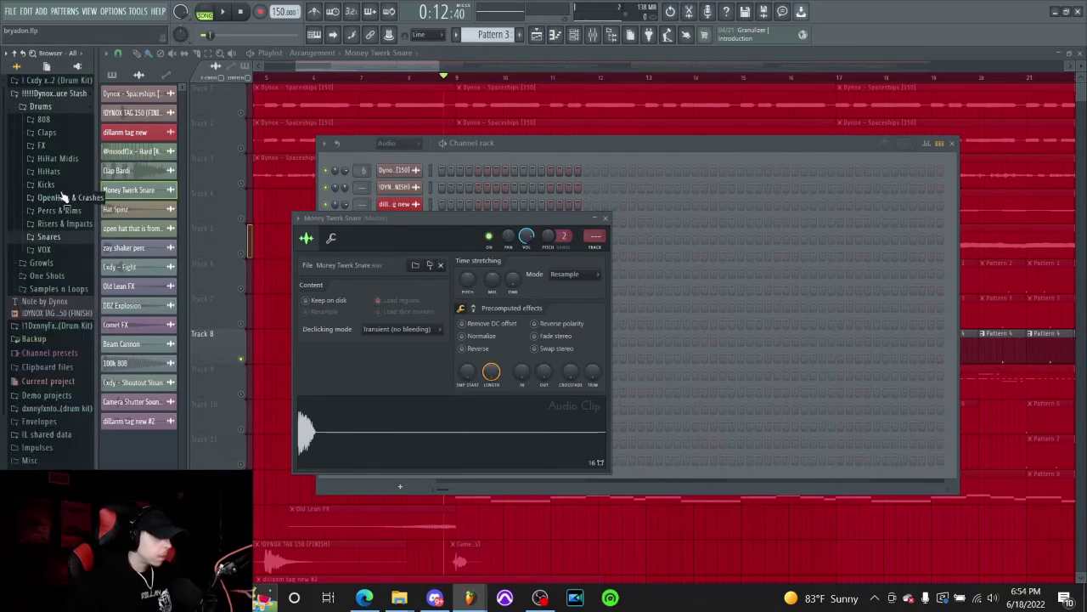
{"action": "left_click", "coordinate": [70, 96]}
Close the Money Twerk Snare channel settings and the channel rack.
{"action": "left_click_drag", "start_coordinate": [583, 219], "coordinate": [631, 251]}
{"action": "left_click", "coordinate": [650, 251]}
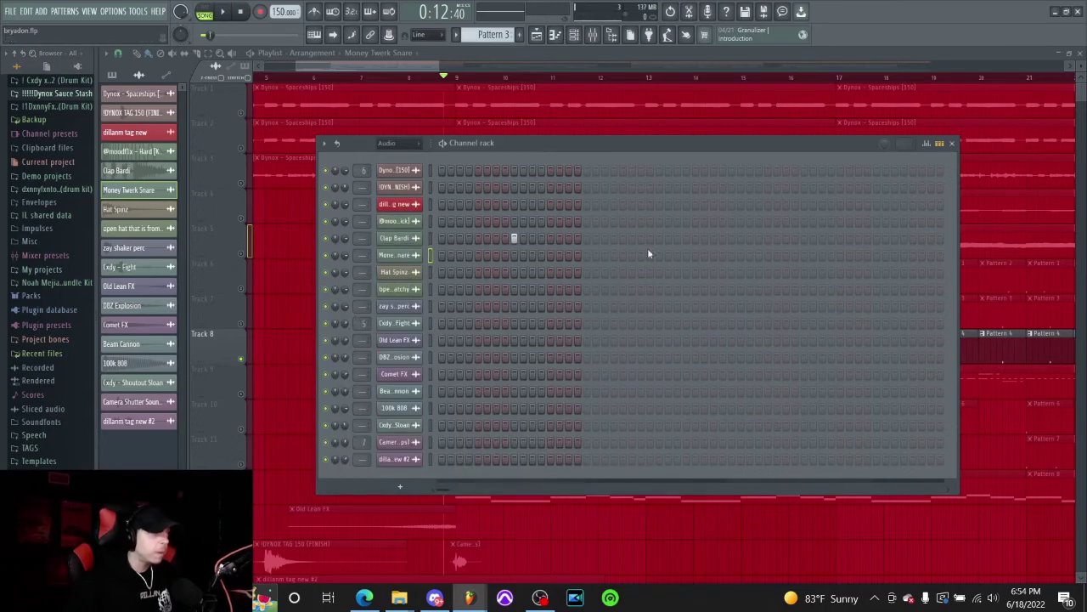
{"action": "left_click", "coordinate": [954, 143]}
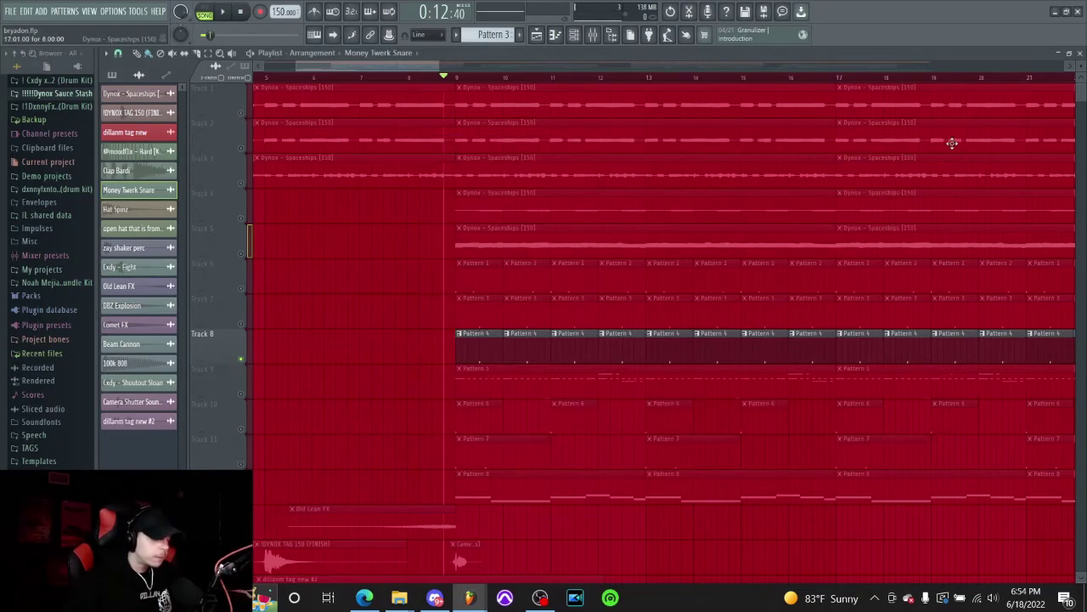
Solo track 9, play its Pattern 5, and bring up the Hat Spinz notes in the piano roll.
{"action": "left_click", "coordinate": [495, 375]}
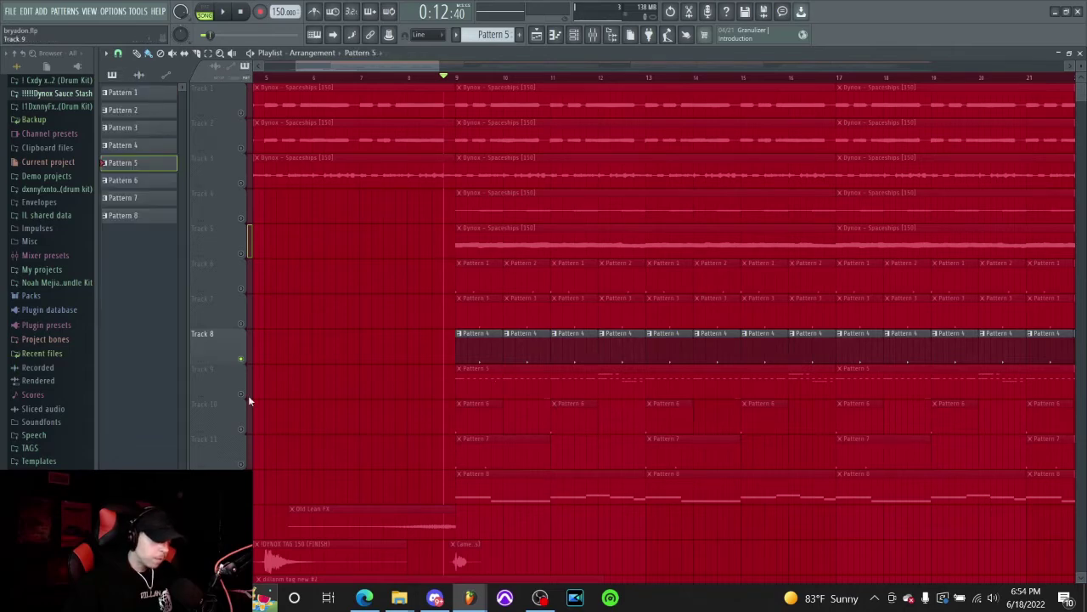
{"action": "right_click", "coordinate": [242, 394]}
{"action": "key", "text": "space"}
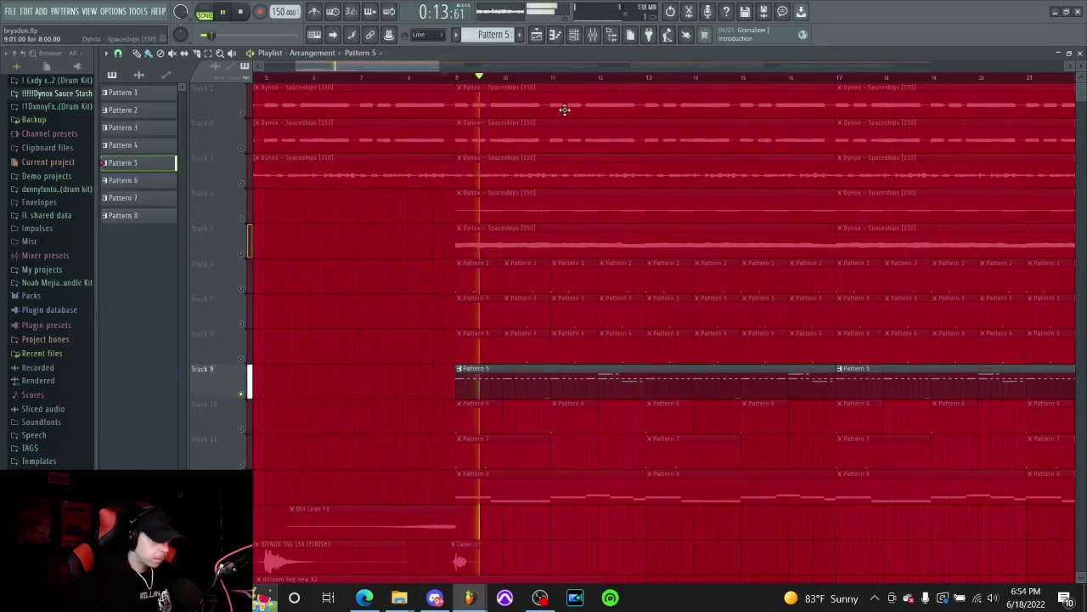
{"action": "left_click", "coordinate": [561, 34]}
{"action": "left_click", "coordinate": [562, 34]}
{"action": "left_click", "coordinate": [554, 34]}
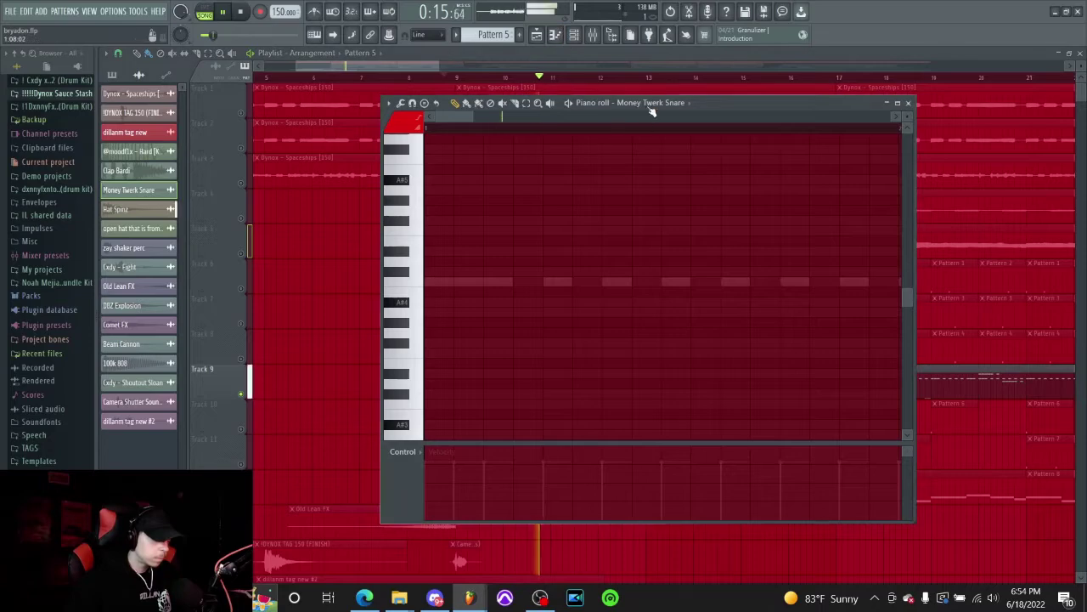
{"action": "left_click", "coordinate": [621, 103]}
{"action": "left_click", "coordinate": [668, 193]}
Examine the Hat Spinz notes, rolls, pitch changes and velocities across Pattern 5, and close the piano roll.
{"action": "scroll", "coordinate": [582, 297], "scroll_direction": "down", "scroll_amount": 6}
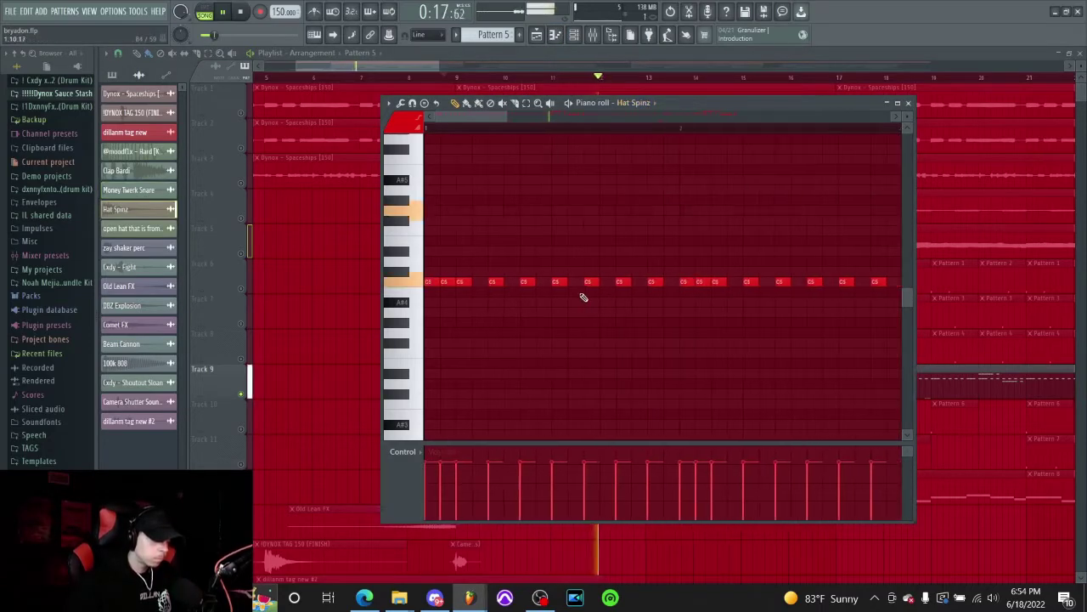
{"action": "scroll", "coordinate": [520, 305], "scroll_direction": "up", "scroll_amount": 1}
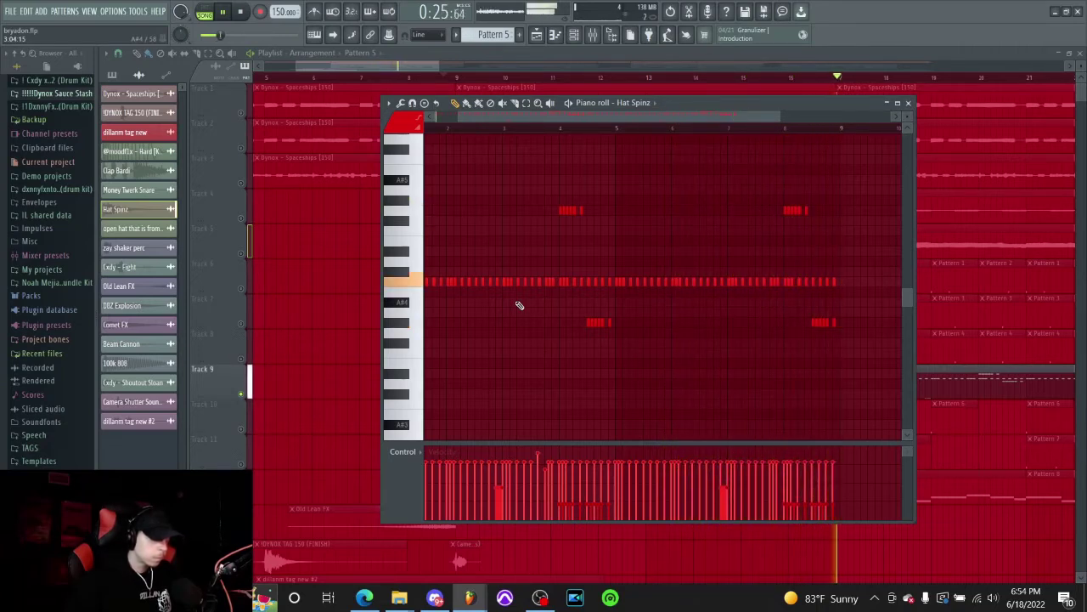
{"action": "left_click_drag", "start_coordinate": [518, 305], "coordinate": [834, 340]}
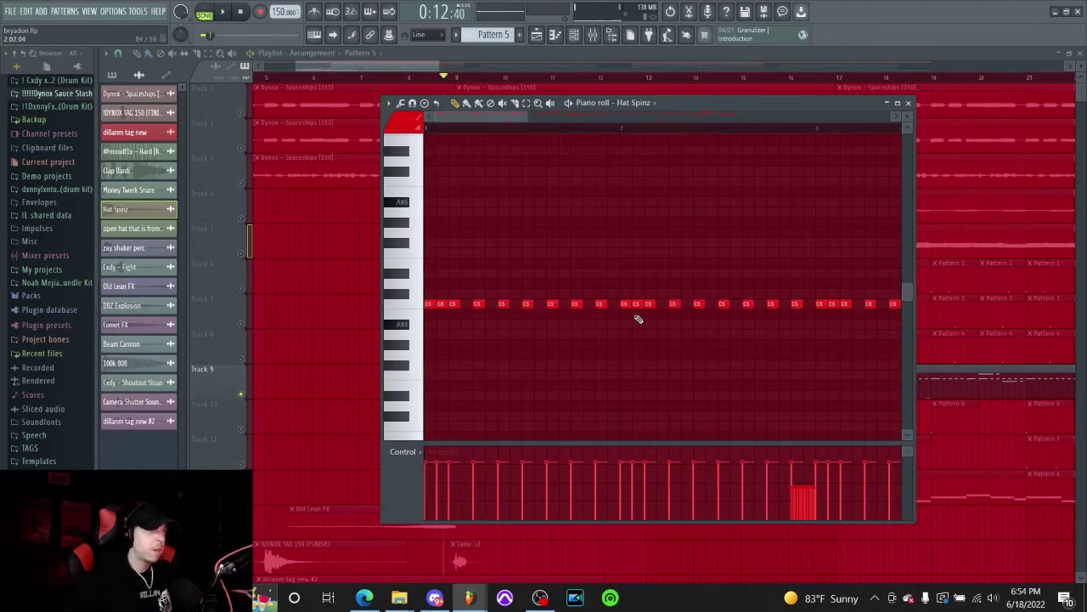
{"action": "scroll", "coordinate": [638, 318], "scroll_direction": "down", "scroll_amount": 3}
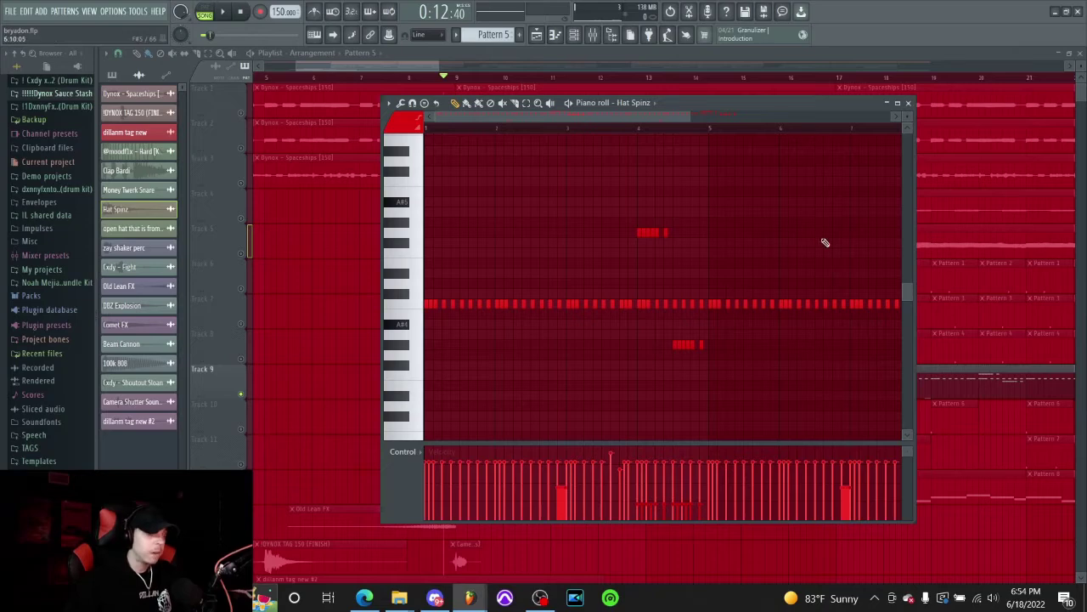
{"action": "left_click", "coordinate": [908, 103]}
Show the Hat Spinz channel in the channel rack and locate its sample in the kit's HiHats folder, collapsing that folder.
{"action": "left_click", "coordinate": [575, 34]}
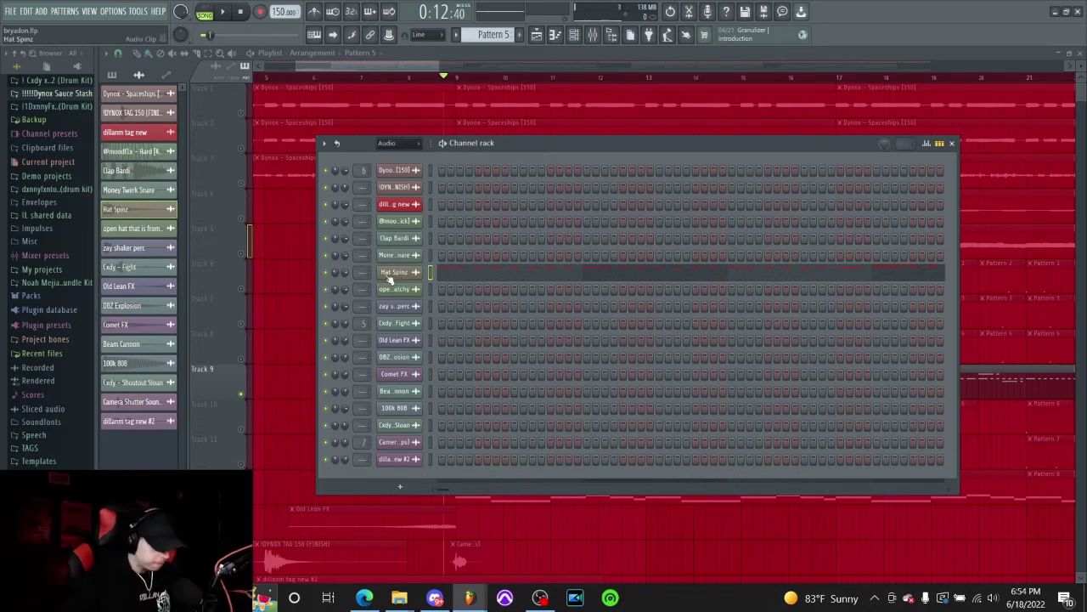
{"action": "left_click", "coordinate": [43, 94]}
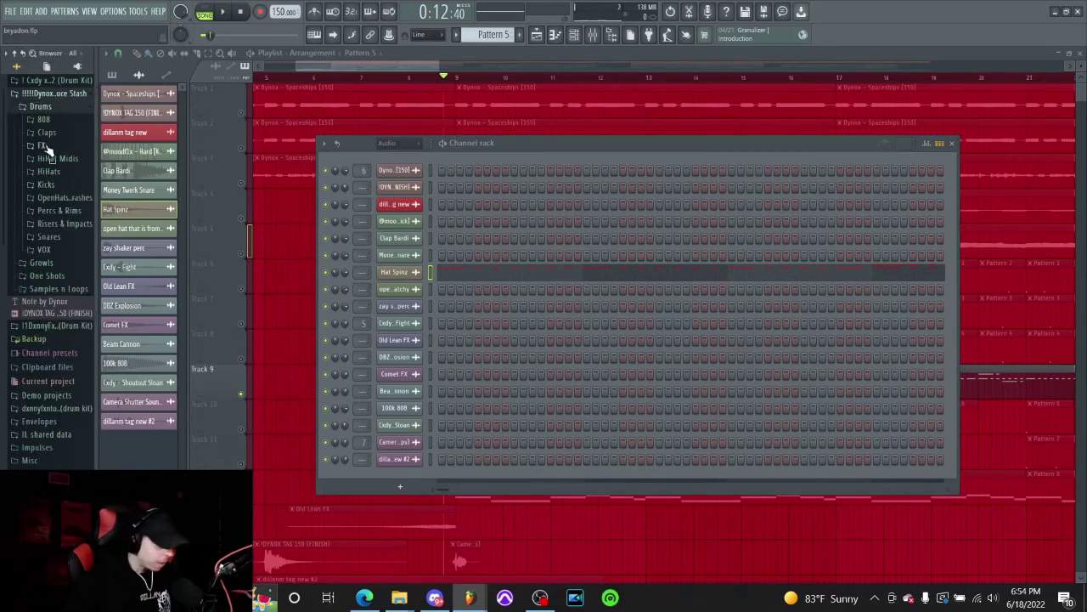
{"action": "left_click", "coordinate": [71, 172]}
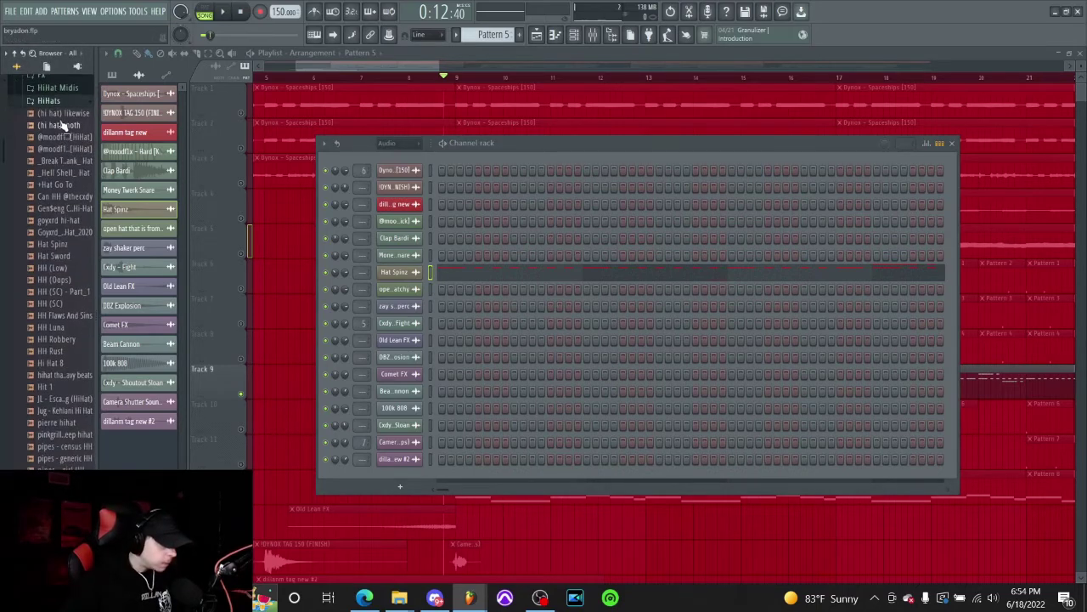
{"action": "left_click", "coordinate": [75, 244]}
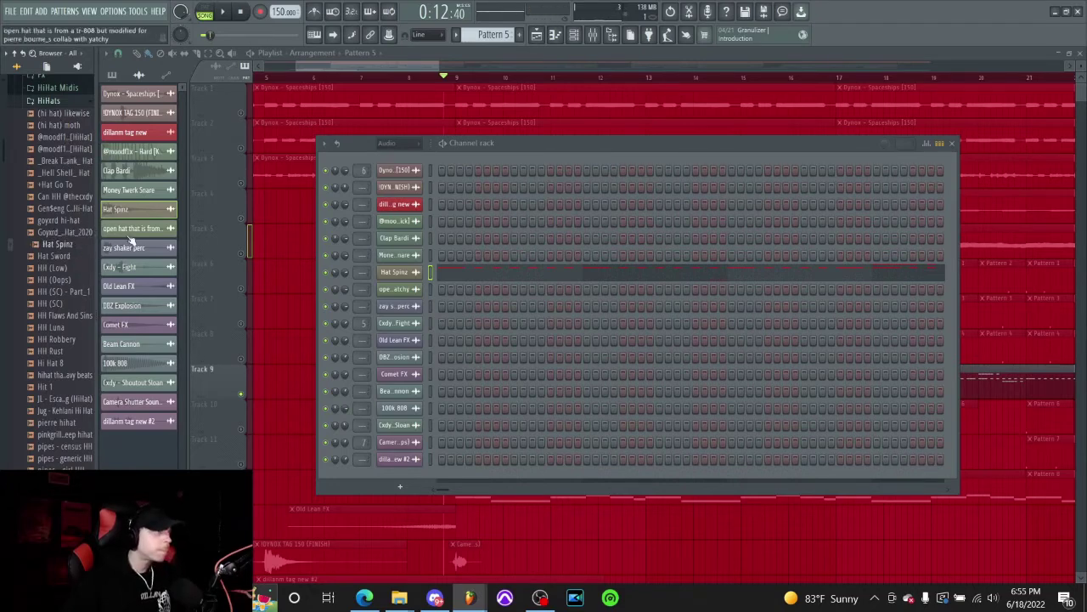
{"action": "left_click", "coordinate": [83, 103]}
{"action": "scroll", "coordinate": [83, 109], "scroll_direction": "up", "scroll_amount": 2}
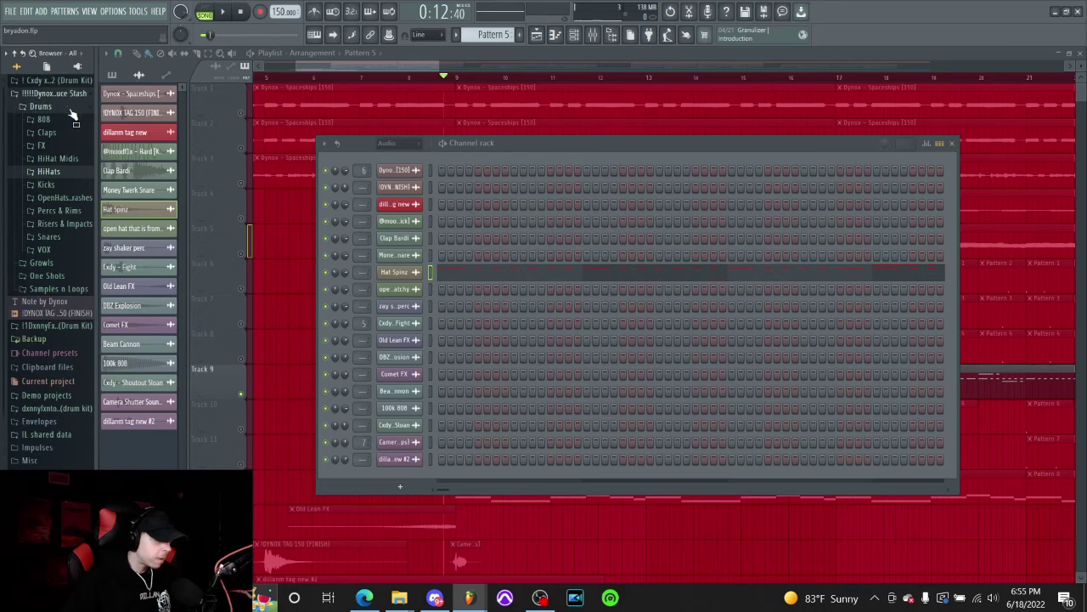
Collapse the Dynox Sauce Stash folder, hide the channel rack, and solo track 10 to play its Pattern 6.
{"action": "left_click", "coordinate": [75, 94]}
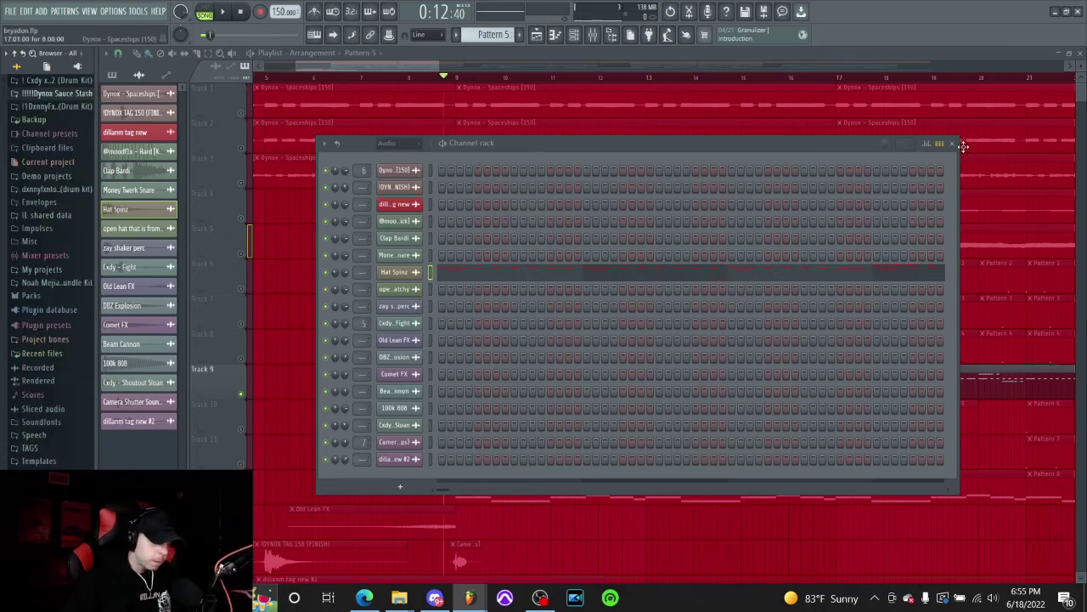
{"action": "left_click", "coordinate": [952, 144]}
{"action": "left_click", "coordinate": [469, 348]}
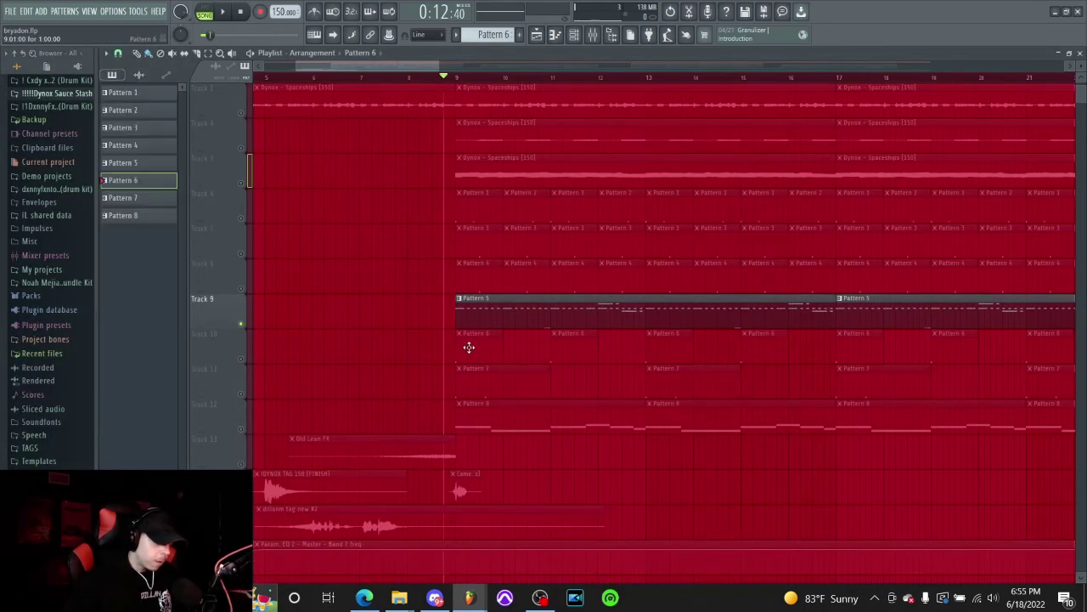
{"action": "left_click", "coordinate": [241, 359], "text": "ctrl"}
{"action": "key", "text": "space"}
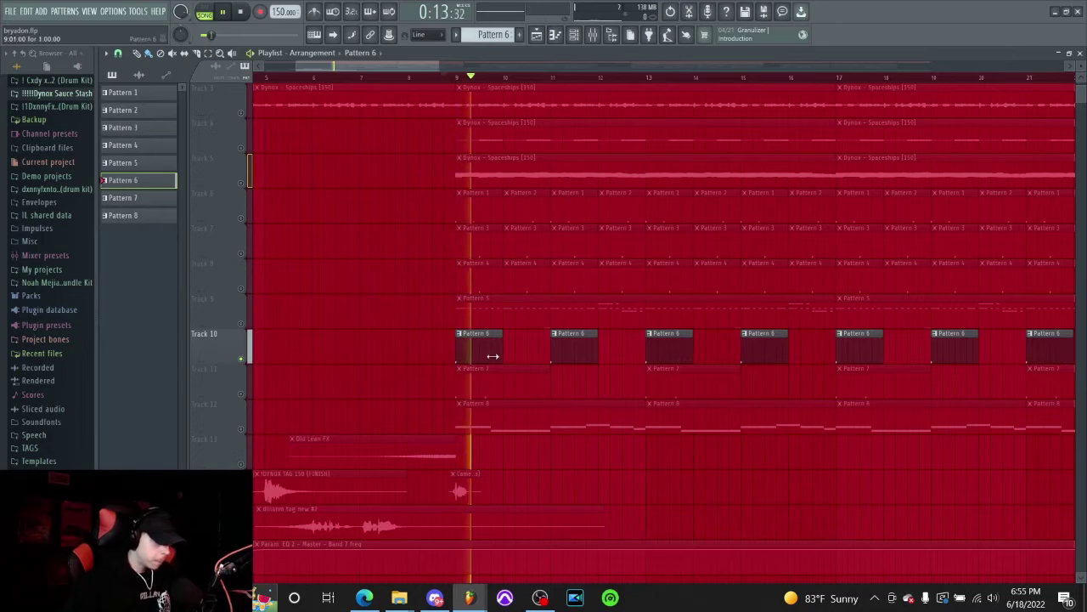
Examine Pattern 6 in the channel rack and the open hat channel's sample settings, and close both windows.
{"action": "left_click", "coordinate": [574, 35]}
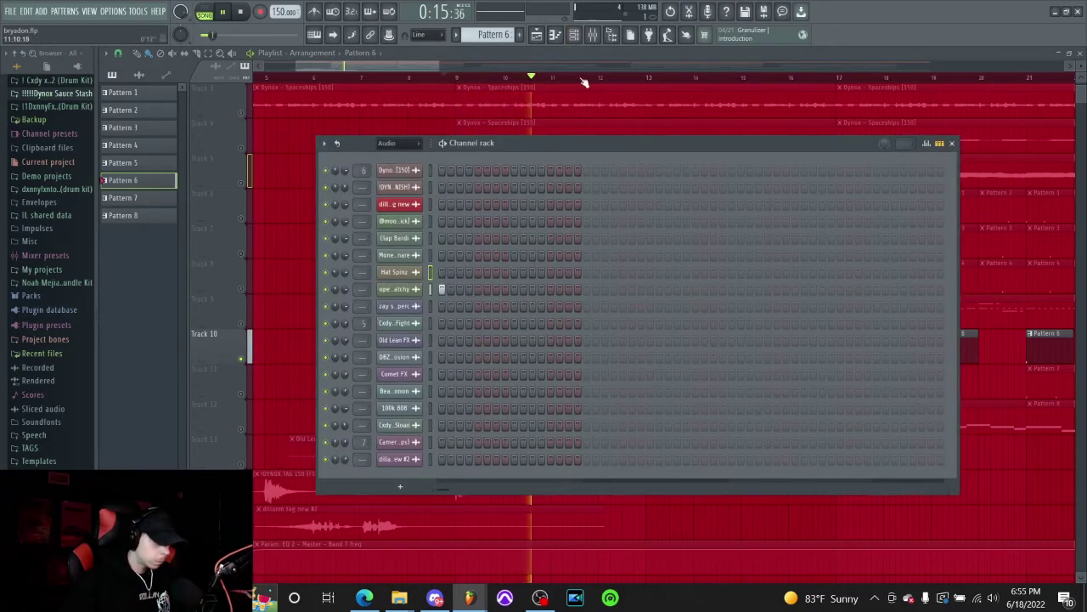
{"action": "key", "text": "space"}
{"action": "left_click", "coordinate": [409, 290]}
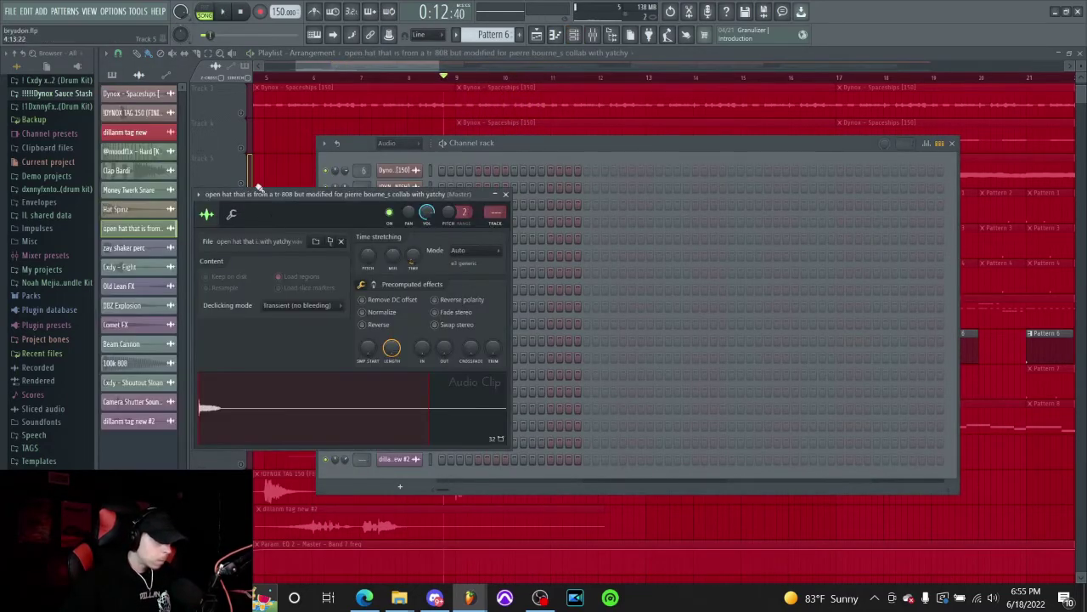
{"action": "left_click_drag", "start_coordinate": [251, 199], "coordinate": [530, 195]}
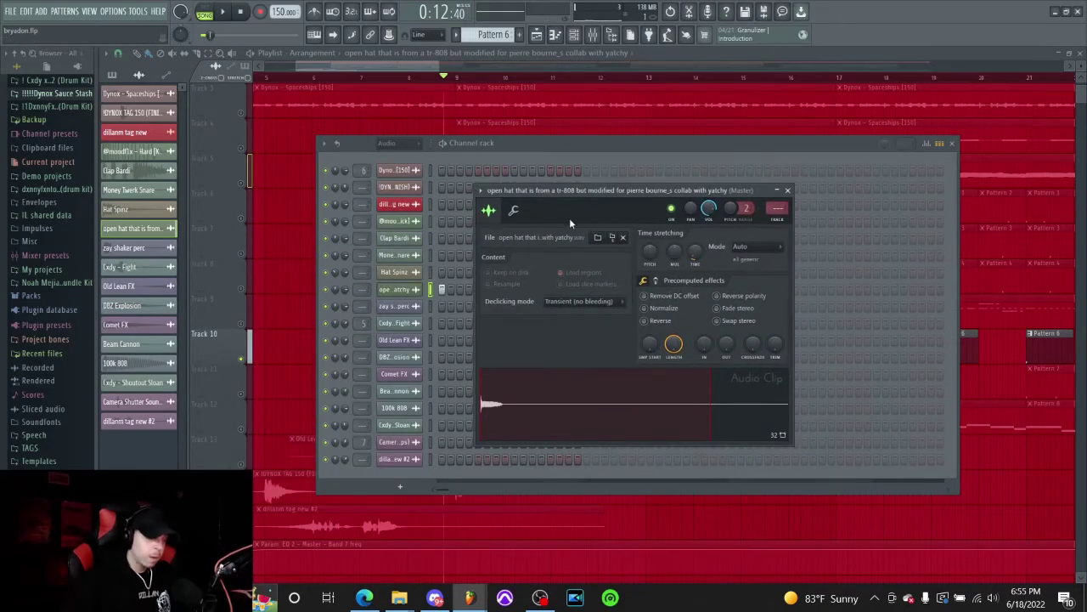
{"action": "left_click", "coordinate": [788, 191]}
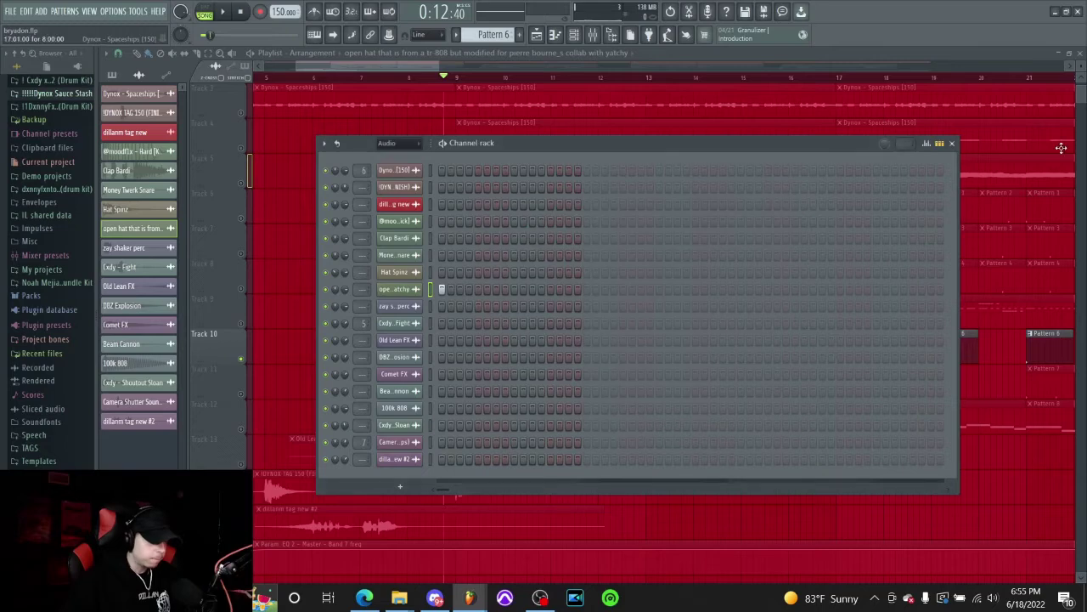
{"action": "left_click", "coordinate": [953, 145]}
Solo track 11, select its Pattern 7 and play it back.
{"action": "scroll", "coordinate": [468, 323], "scroll_direction": "down", "scroll_amount": 1}
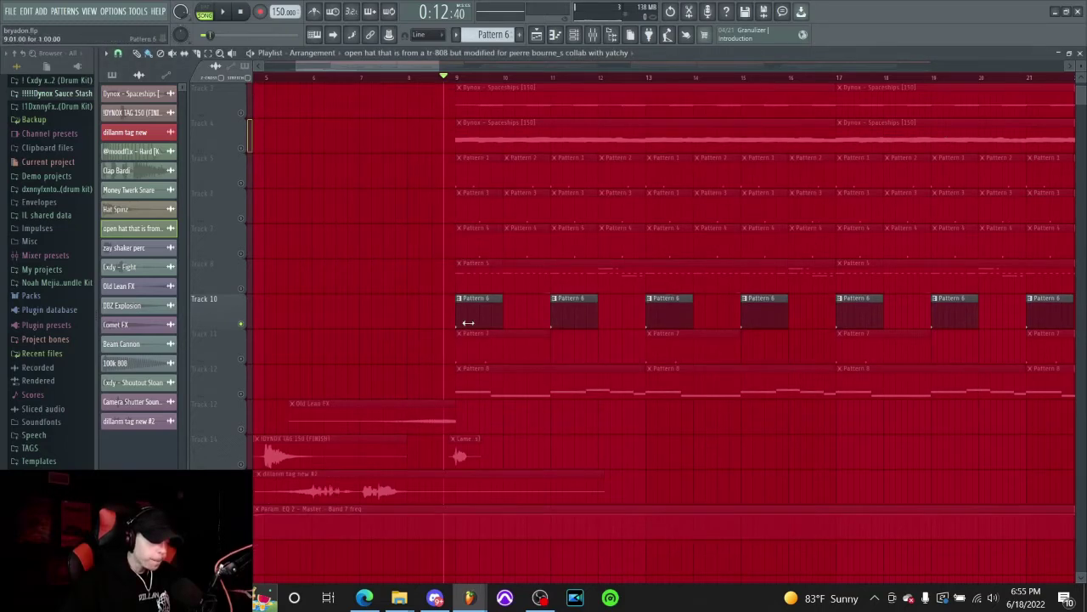
{"action": "right_click", "coordinate": [242, 360]}
{"action": "key", "text": "space"}
{"action": "left_click", "coordinate": [499, 347]}
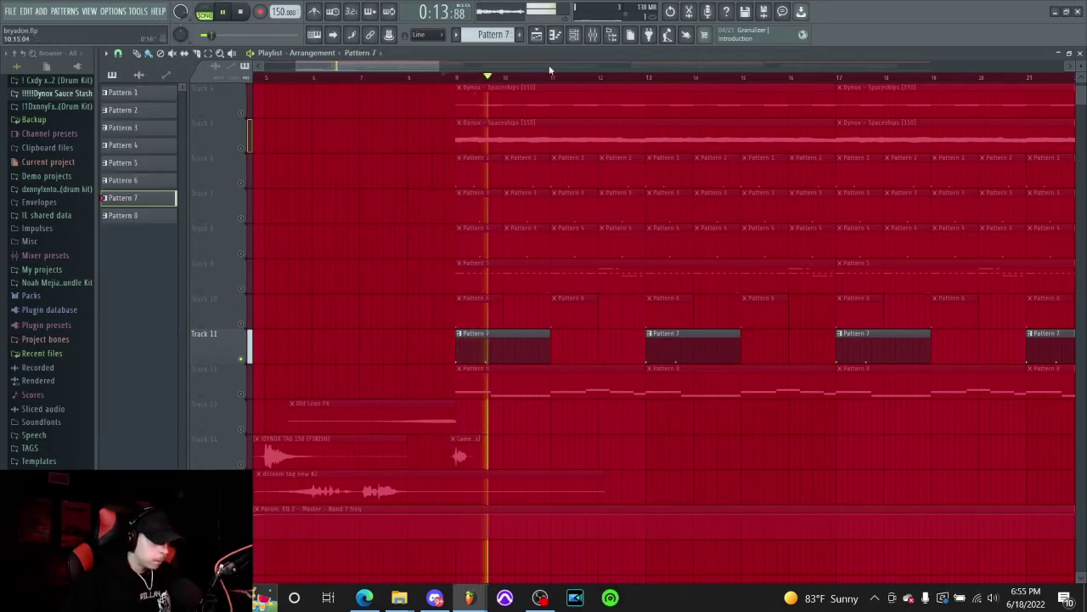
{"action": "key", "text": "space"}
Show Pattern 7 in the channel rack and bring up the zay shaker perc channel's settings in a clear spot.
{"action": "key", "text": "F6"}
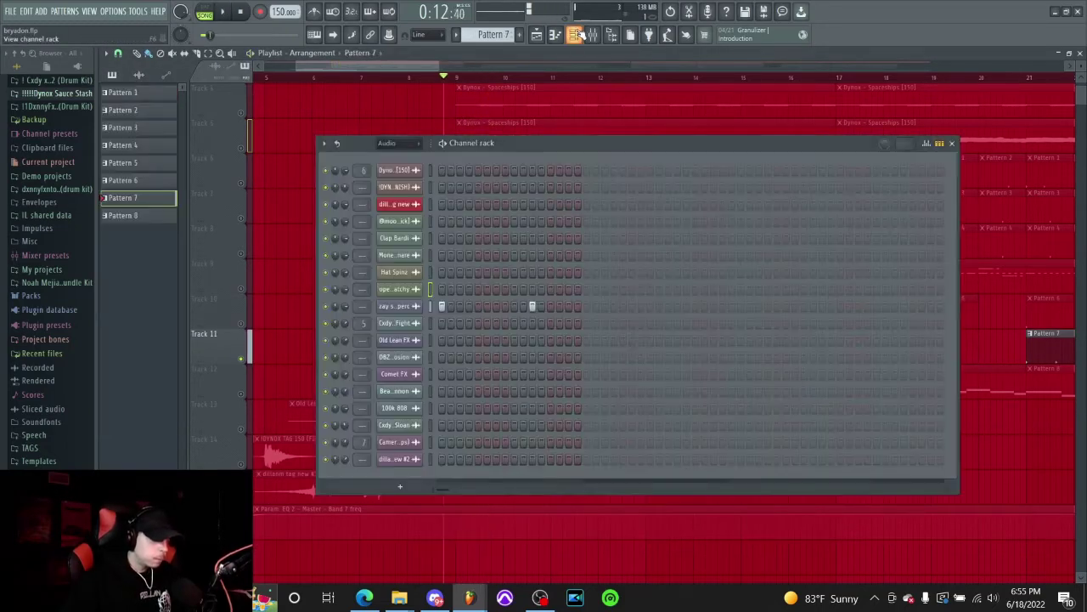
{"action": "left_click", "coordinate": [396, 305]}
{"action": "left_click_drag", "start_coordinate": [310, 208], "coordinate": [450, 237]}
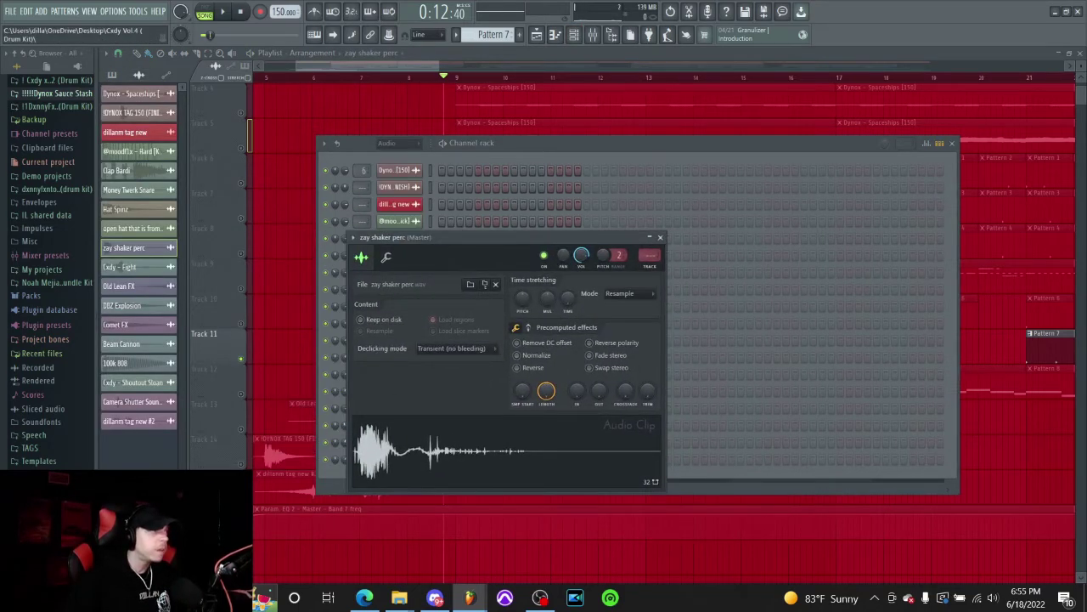
Audition the samples in the percs folder of the Cxdy x Khemics drum kit, and collapse the kit.
{"action": "left_click", "coordinate": [65, 81]}
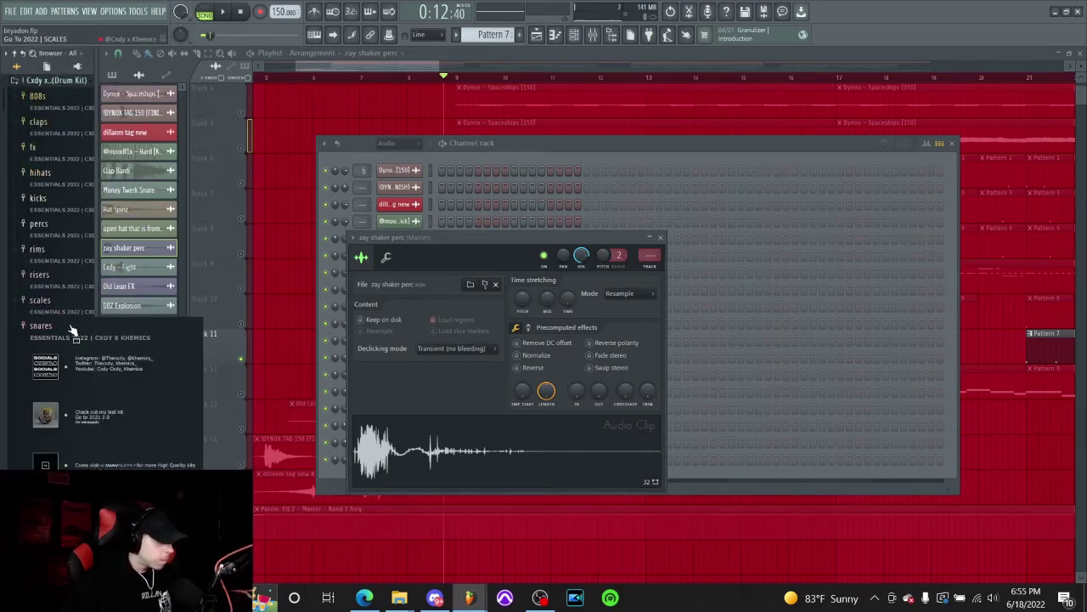
{"action": "left_click", "coordinate": [66, 224]}
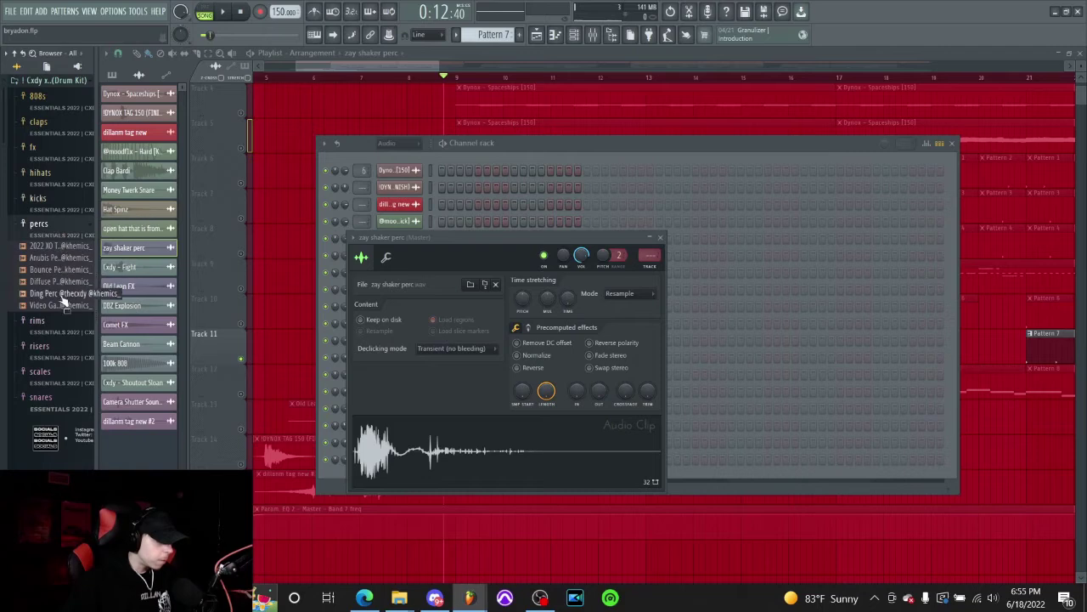
{"action": "left_click", "coordinate": [65, 307]}
{"action": "left_click", "coordinate": [61, 294]}
{"action": "left_click", "coordinate": [58, 282]}
{"action": "left_click", "coordinate": [54, 270]}
{"action": "left_click", "coordinate": [50, 259]}
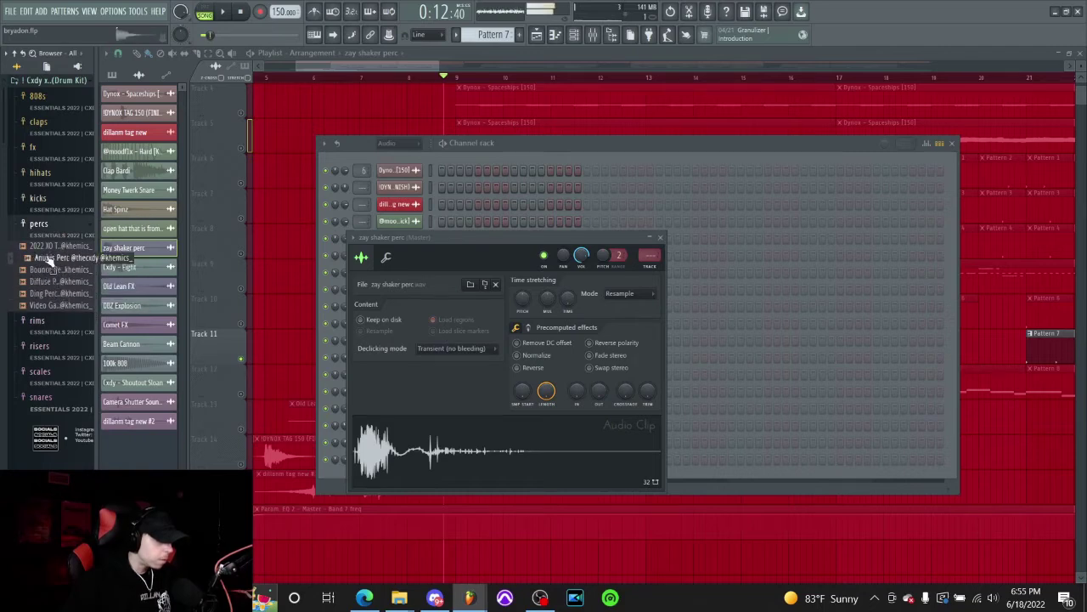
{"action": "left_click", "coordinate": [46, 249]}
{"action": "left_click", "coordinate": [48, 81]}
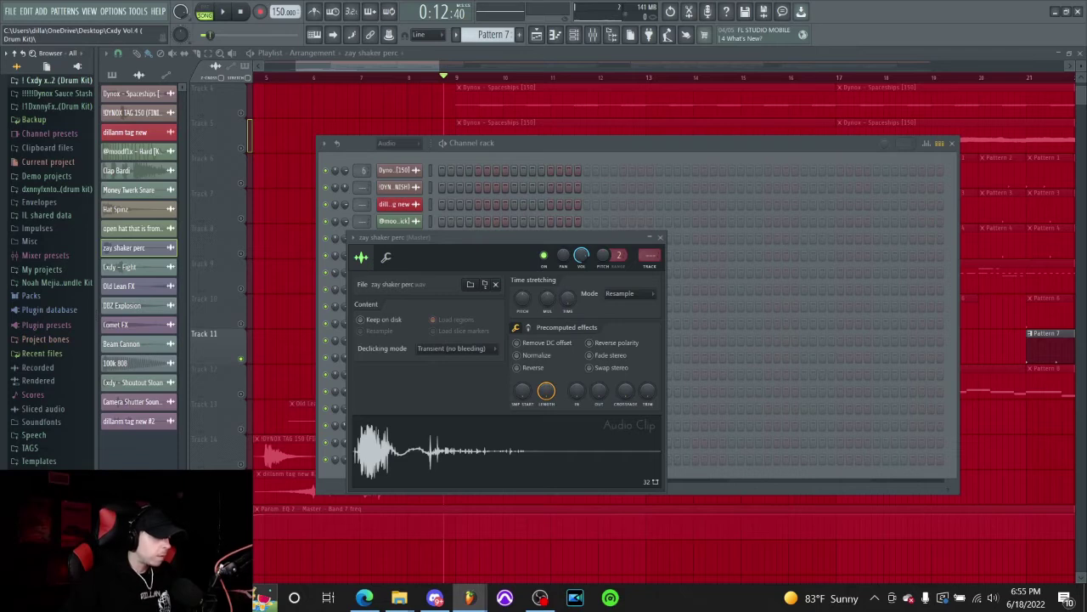
Look for the Cxdy Vol.4 drum kit in the browser, and close the zay shaker perc settings and the channel rack.
{"action": "scroll", "coordinate": [51, 451], "scroll_direction": "down", "scroll_amount": 2}
{"action": "scroll", "coordinate": [51, 450], "scroll_direction": "up", "scroll_amount": 2}
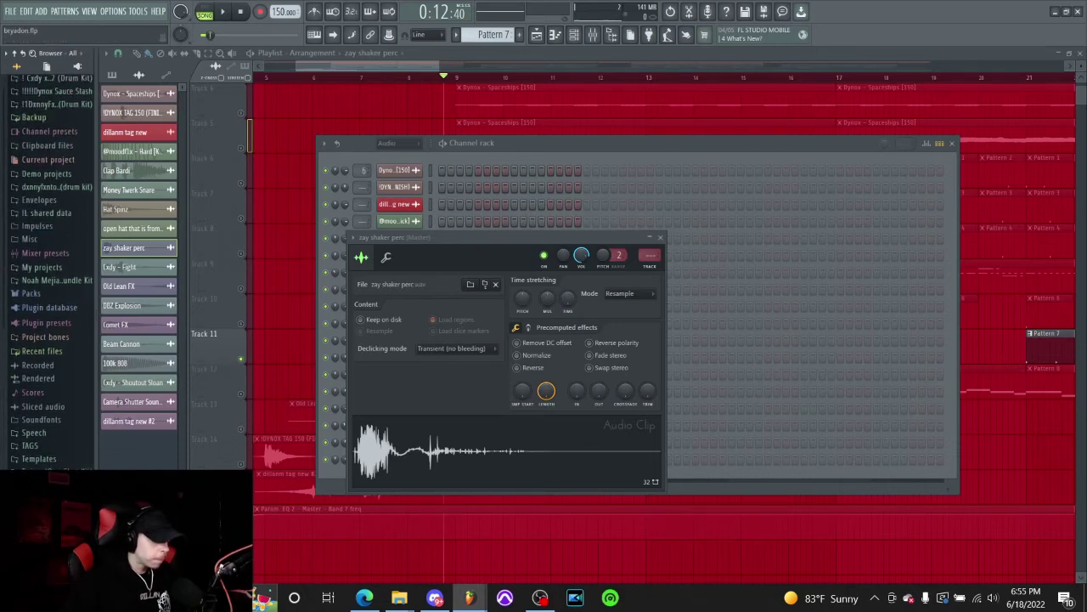
{"action": "scroll", "coordinate": [51, 450], "scroll_direction": "down", "scroll_amount": 2}
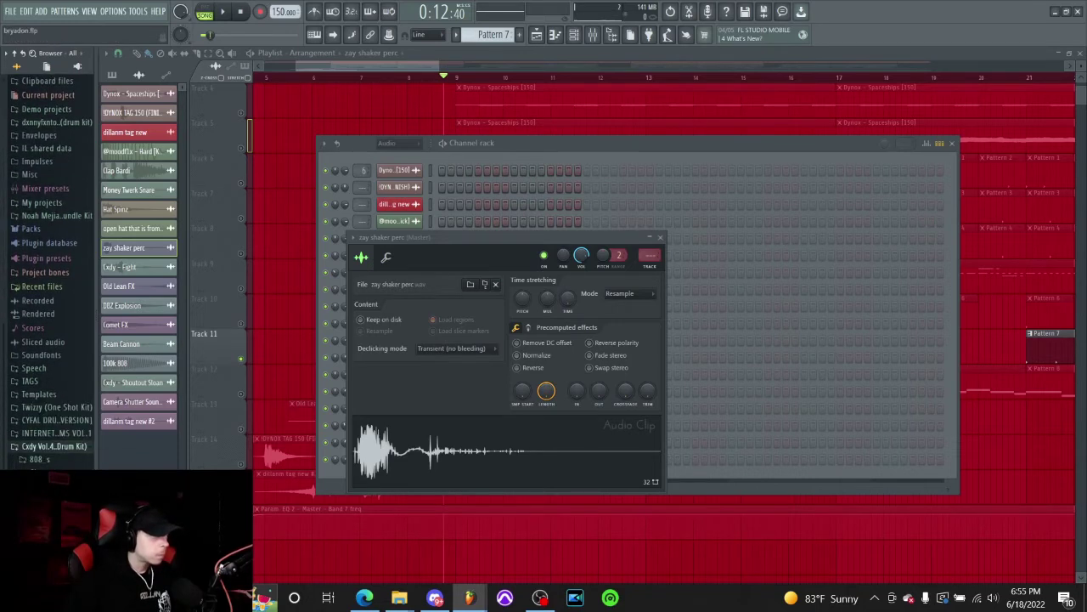
{"action": "scroll", "coordinate": [58, 456], "scroll_direction": "up", "scroll_amount": 2}
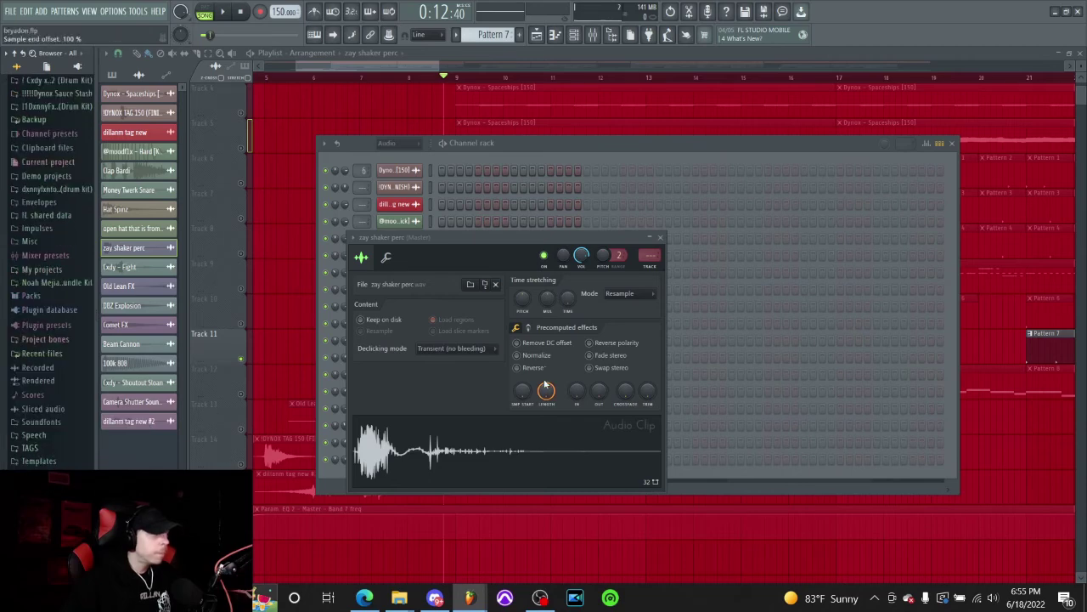
{"action": "left_click_drag", "start_coordinate": [494, 233], "coordinate": [441, 253]}
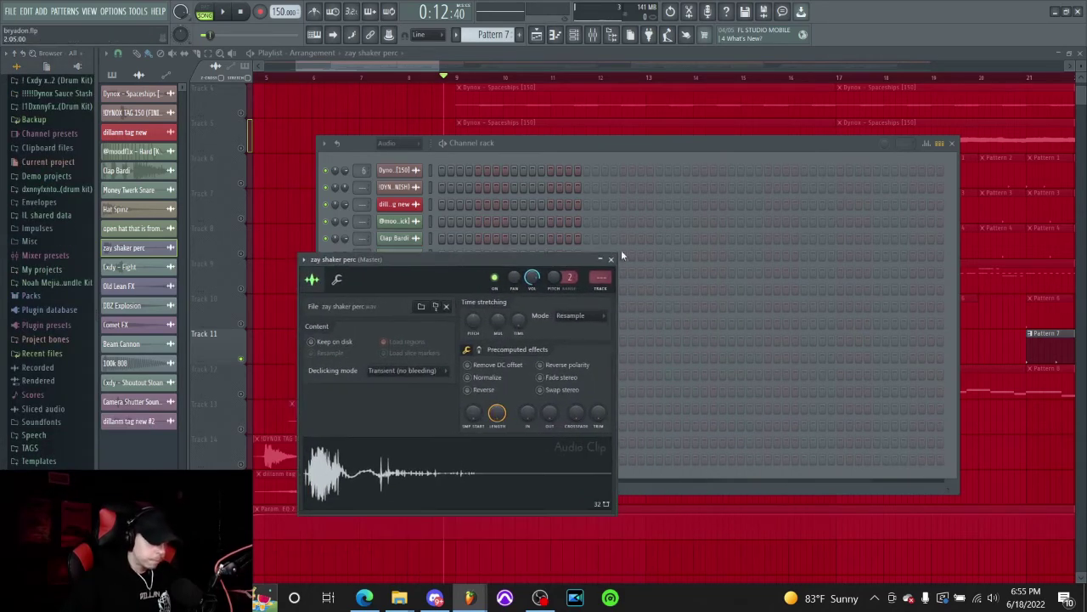
{"action": "left_click", "coordinate": [615, 254]}
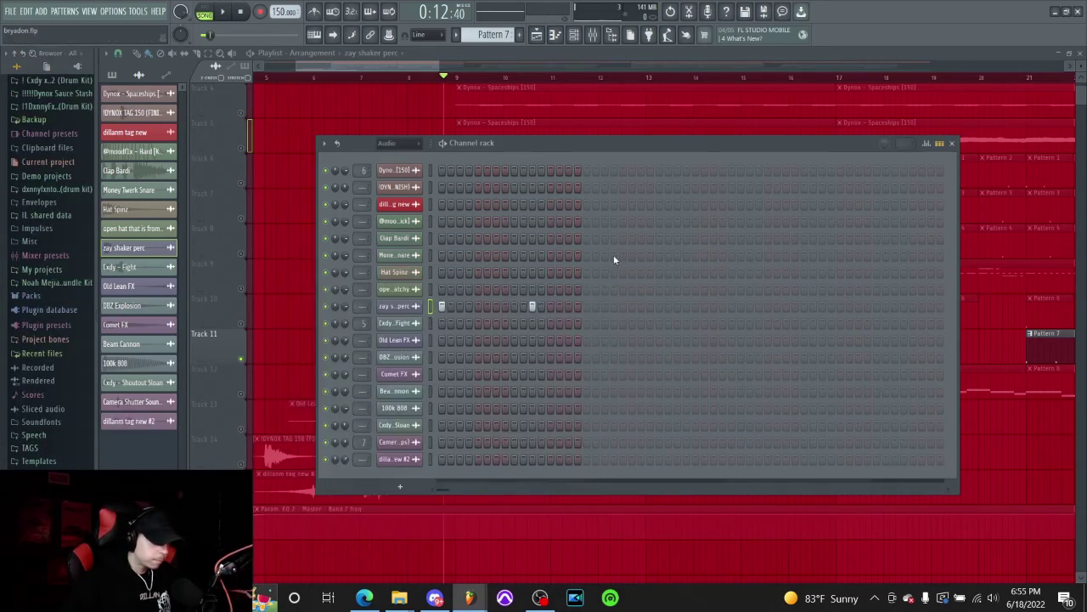
{"action": "left_click", "coordinate": [954, 144]}
Solo track 12, play it and select its Pattern 8.
{"action": "right_click", "coordinate": [241, 395]}
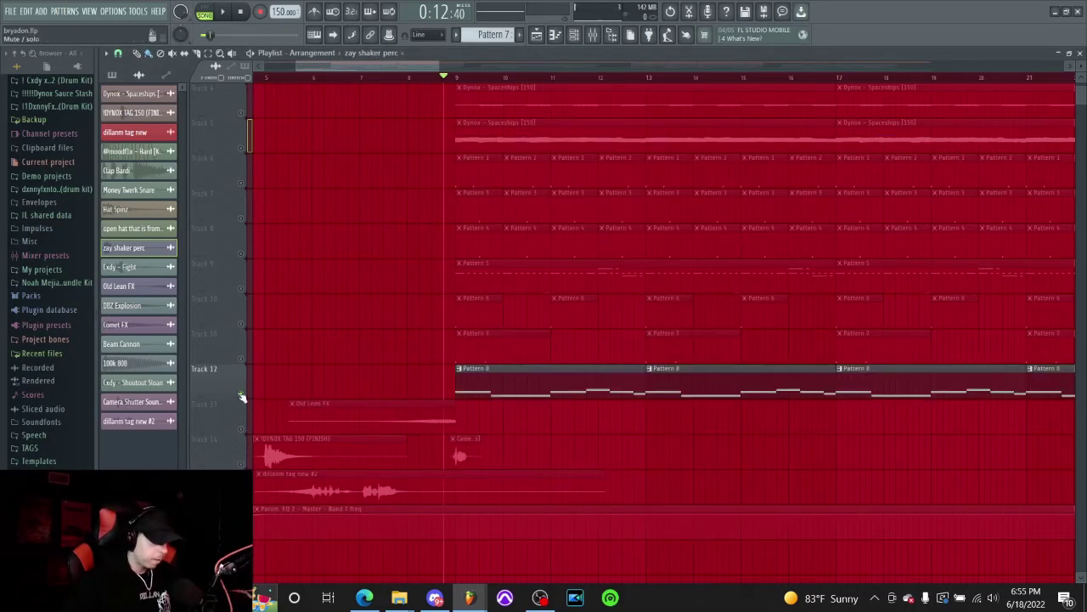
{"action": "key", "text": "space"}
{"action": "left_click", "coordinate": [574, 392]}
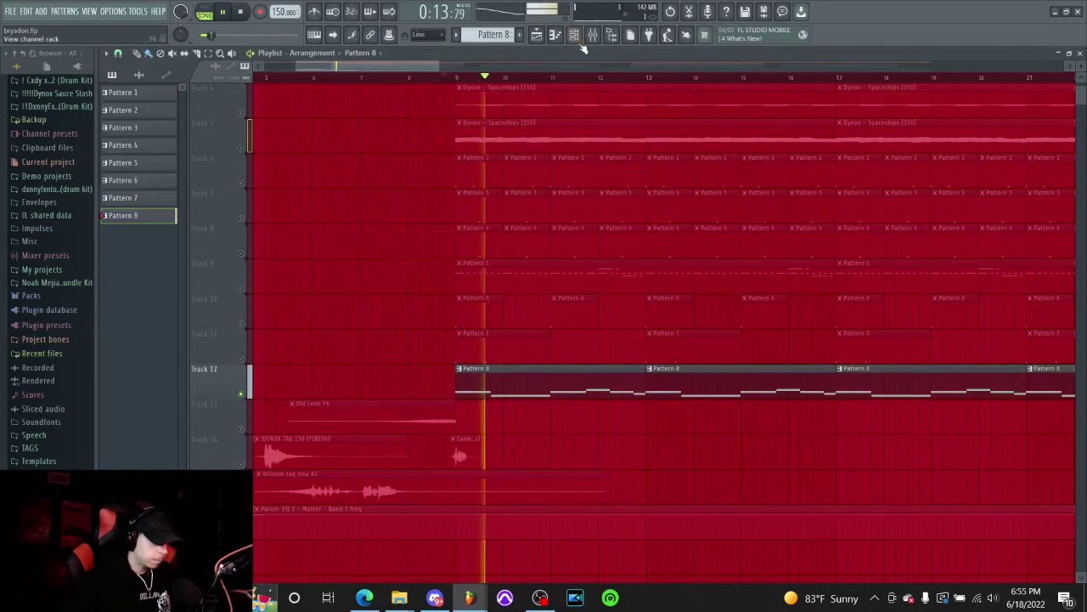
Examine the 100k 808 channel's settings, including the second page of precomputed effects, and close them with the channel rack.
{"action": "left_click", "coordinate": [576, 37]}
{"action": "left_click", "coordinate": [401, 407]}
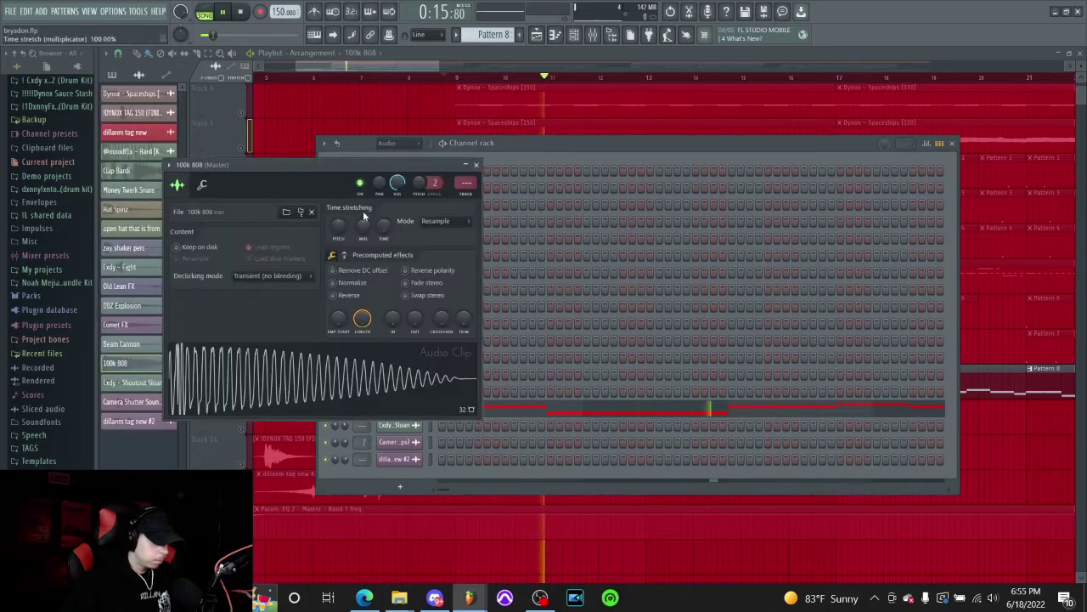
{"action": "left_click", "coordinate": [345, 256]}
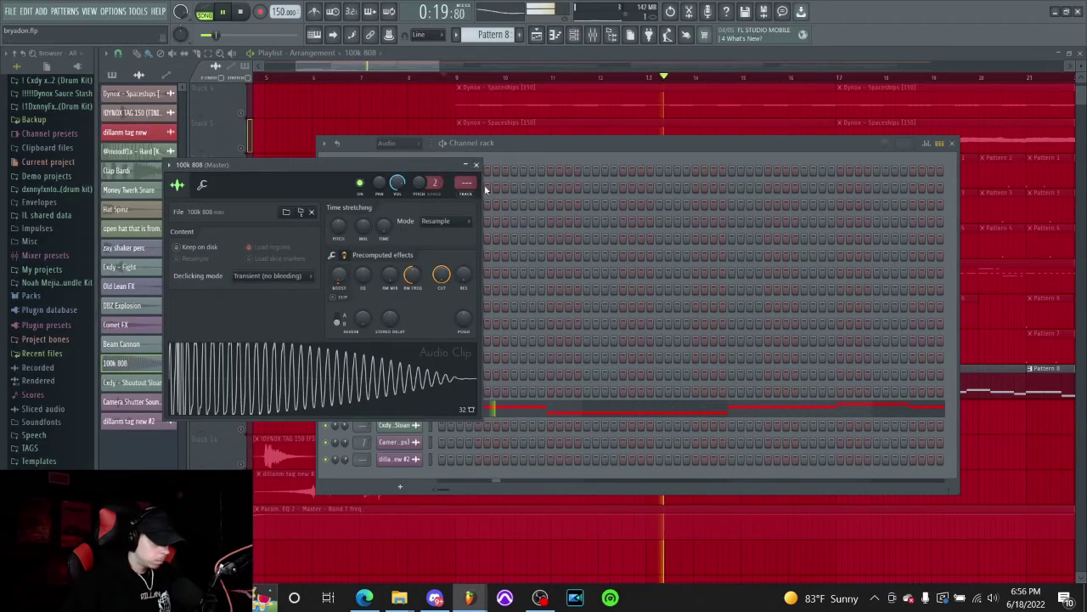
{"action": "left_click", "coordinate": [477, 165]}
{"action": "left_click", "coordinate": [951, 143]}
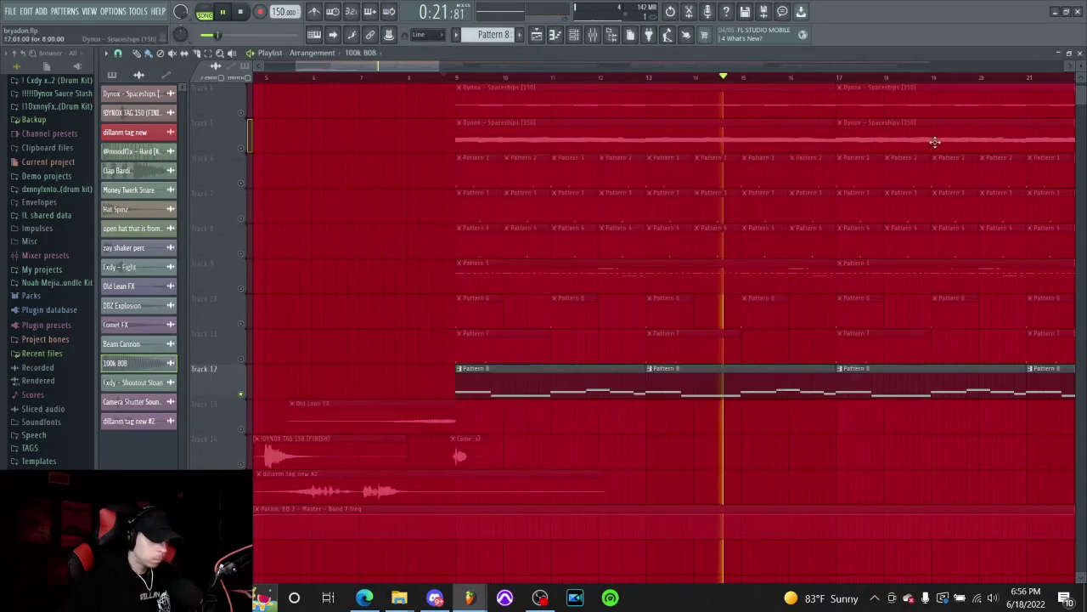
Stop playback, examine the 100k 808 notes of Pattern 8 in the piano roll, and close it.
{"action": "key", "text": "space"}
{"action": "left_click", "coordinate": [557, 35]}
{"action": "scroll", "coordinate": [536, 343], "scroll_direction": "down", "scroll_amount": 3}
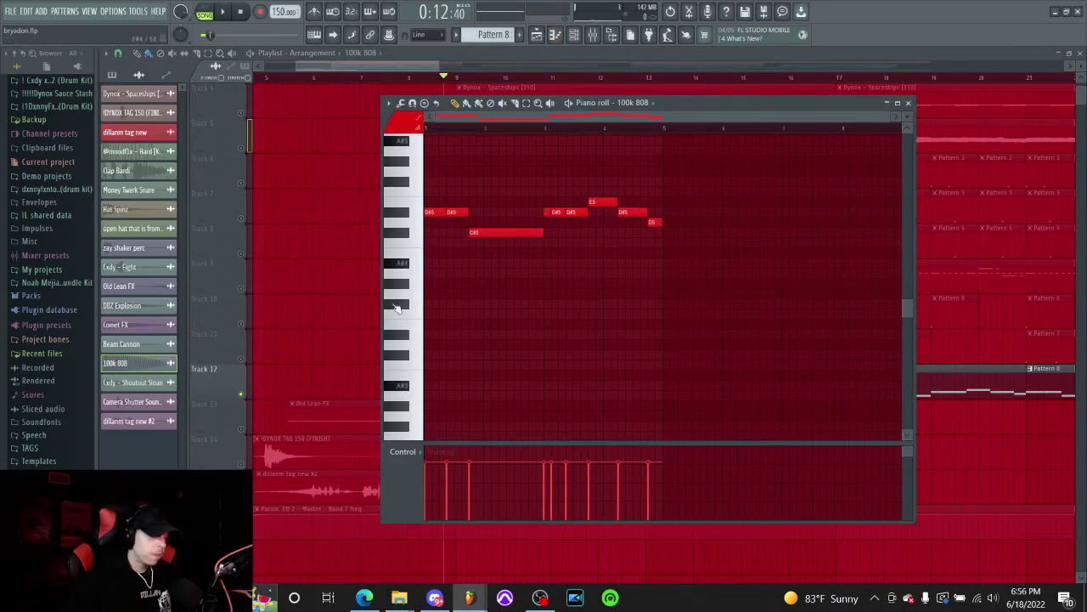
{"action": "left_click_drag", "start_coordinate": [461, 290], "coordinate": [620, 357]}
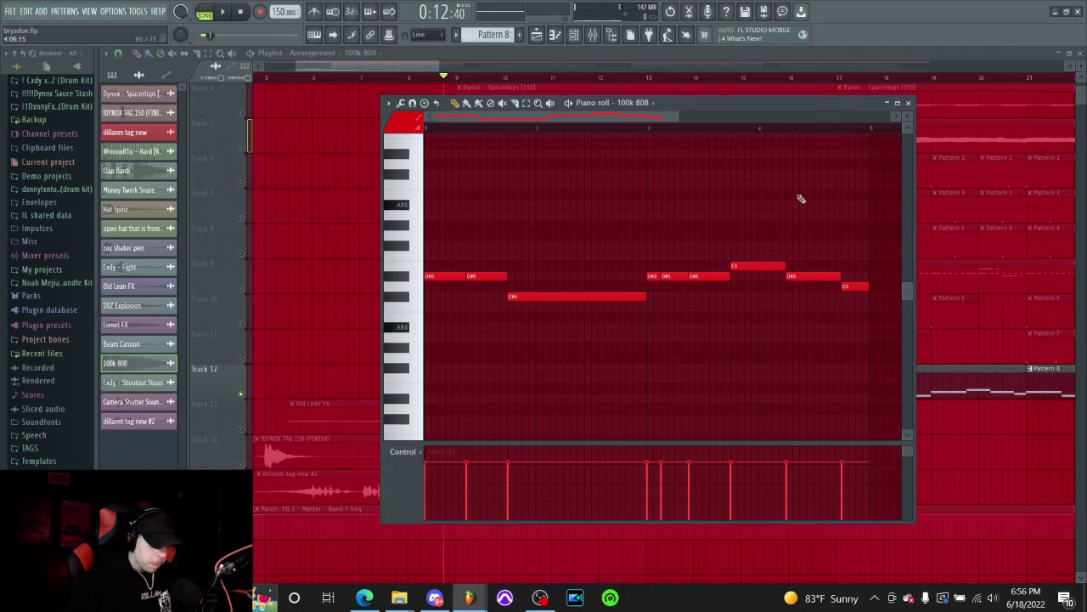
{"action": "left_click", "coordinate": [908, 103]}
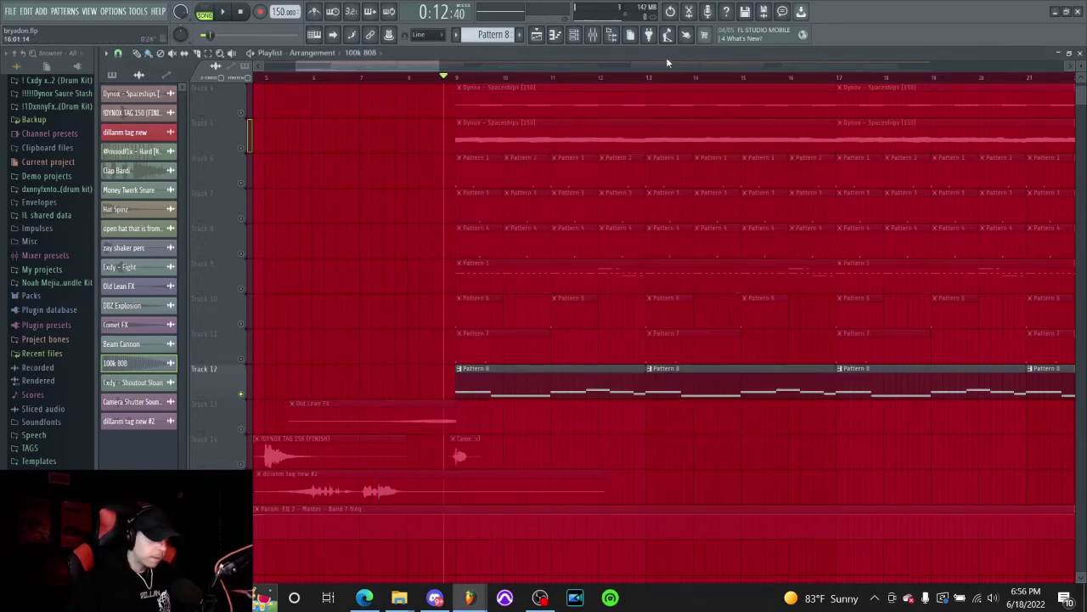
Locate the 100k 808 sample in the Dynox Sauce Stash kit's Drums 808 folder, and collapse the Drums folder.
{"action": "left_click", "coordinate": [42, 93]}
{"action": "left_click", "coordinate": [51, 119]}
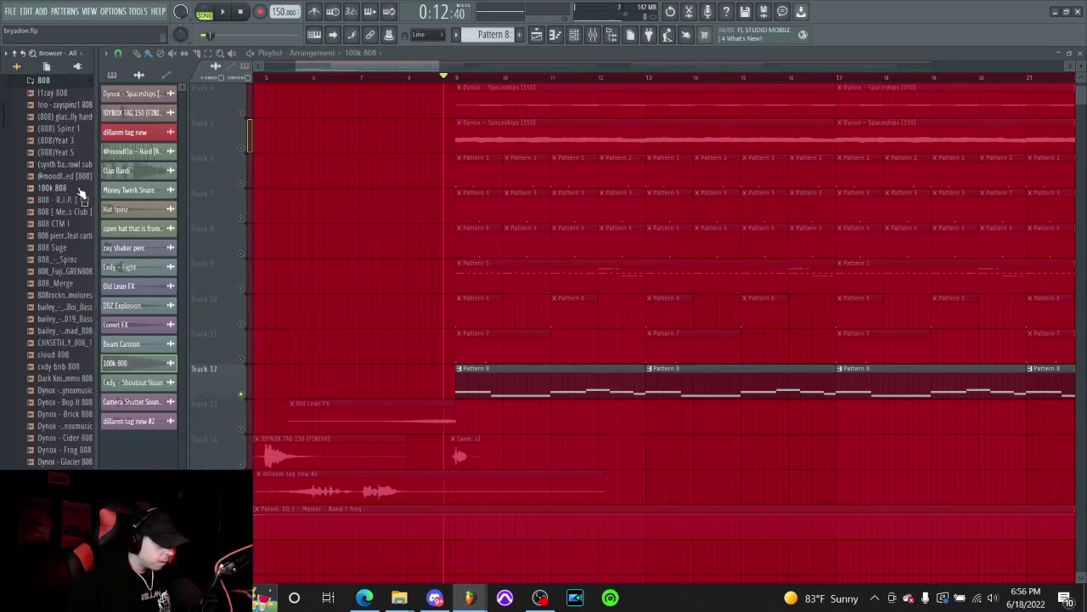
{"action": "scroll", "coordinate": [70, 135], "scroll_direction": "up", "scroll_amount": 2}
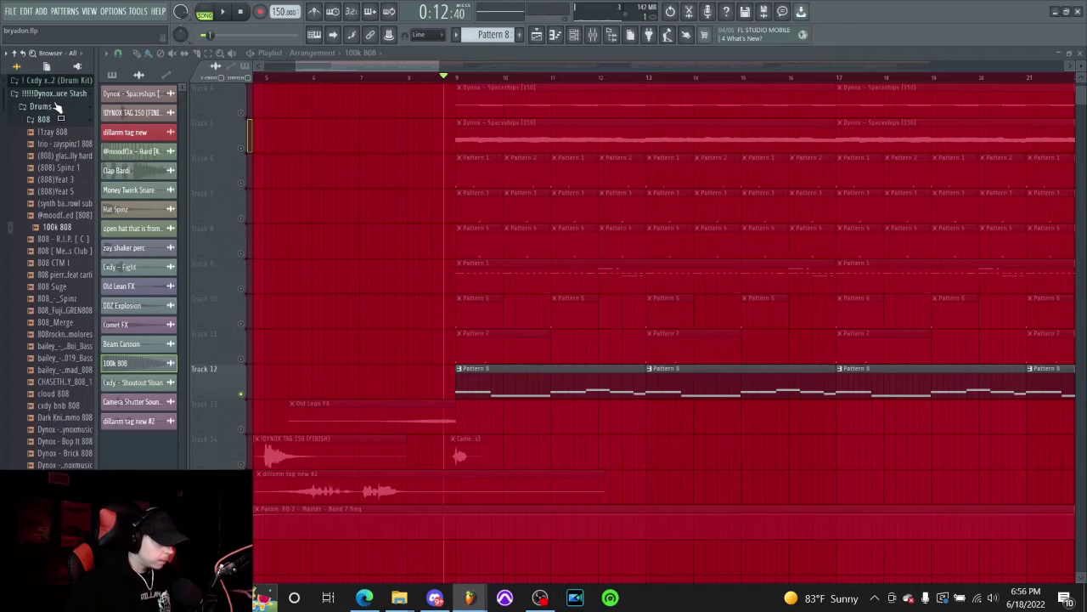
{"action": "left_click", "coordinate": [54, 103]}
Play the soloed 808 track and view the arrangement around the break at bars 25 to 27.
{"action": "key", "text": "space"}
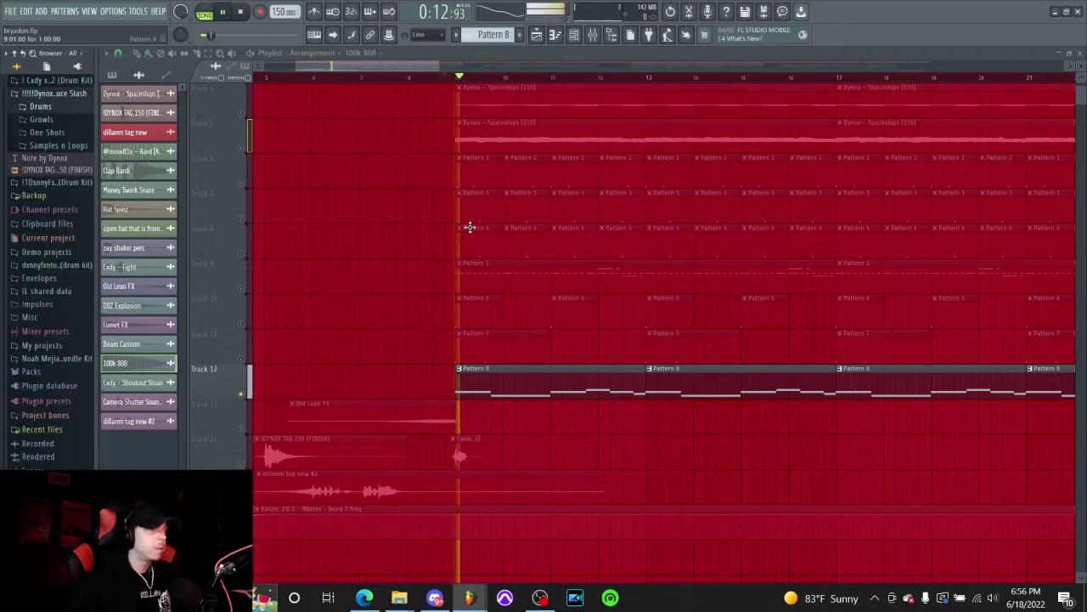
{"action": "scroll", "coordinate": [473, 242], "scroll_direction": "down", "scroll_amount": 6}
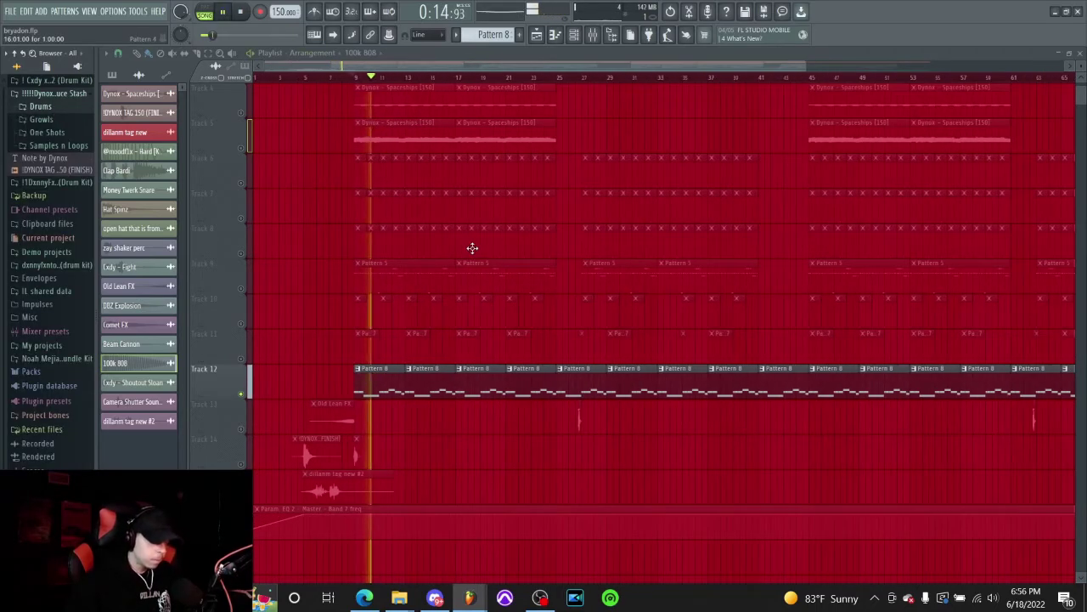
{"action": "scroll", "coordinate": [525, 250], "scroll_direction": "up", "scroll_amount": 7}
{"action": "scroll", "coordinate": [638, 323], "scroll_direction": "up", "scroll_amount": 3}
Park the stopped playhead midway through bar 26 and mute track 12.
{"action": "key", "text": "space"}
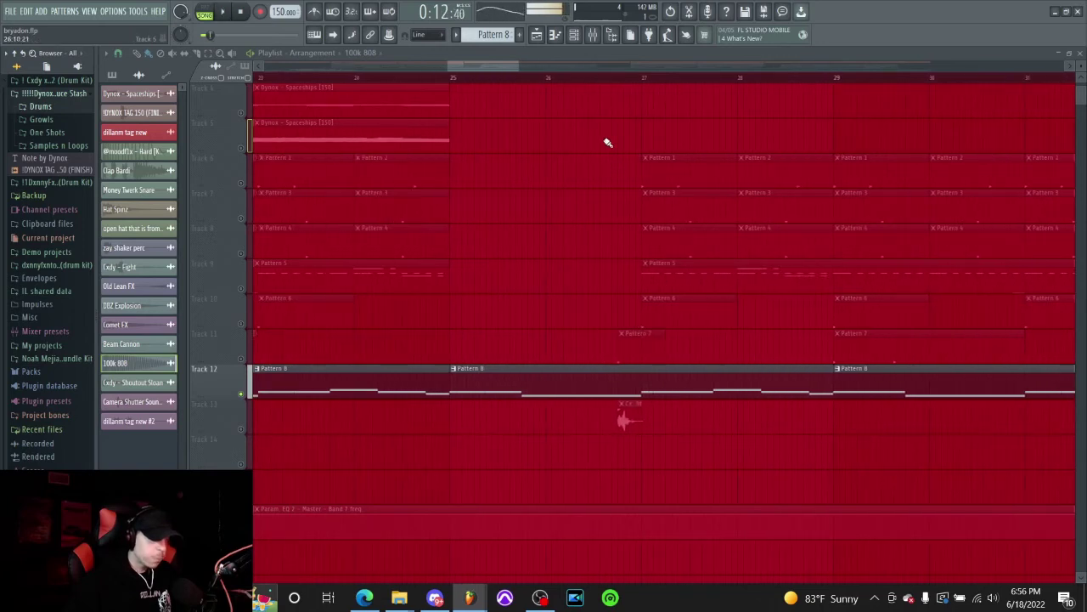
{"action": "left_click", "coordinate": [588, 73]}
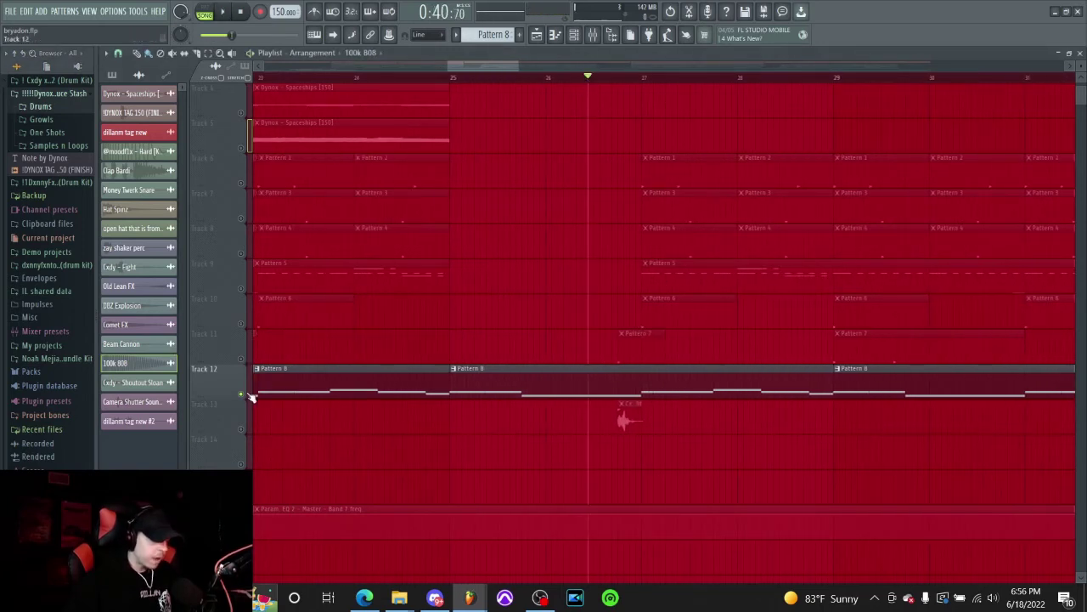
{"action": "left_click", "coordinate": [242, 395]}
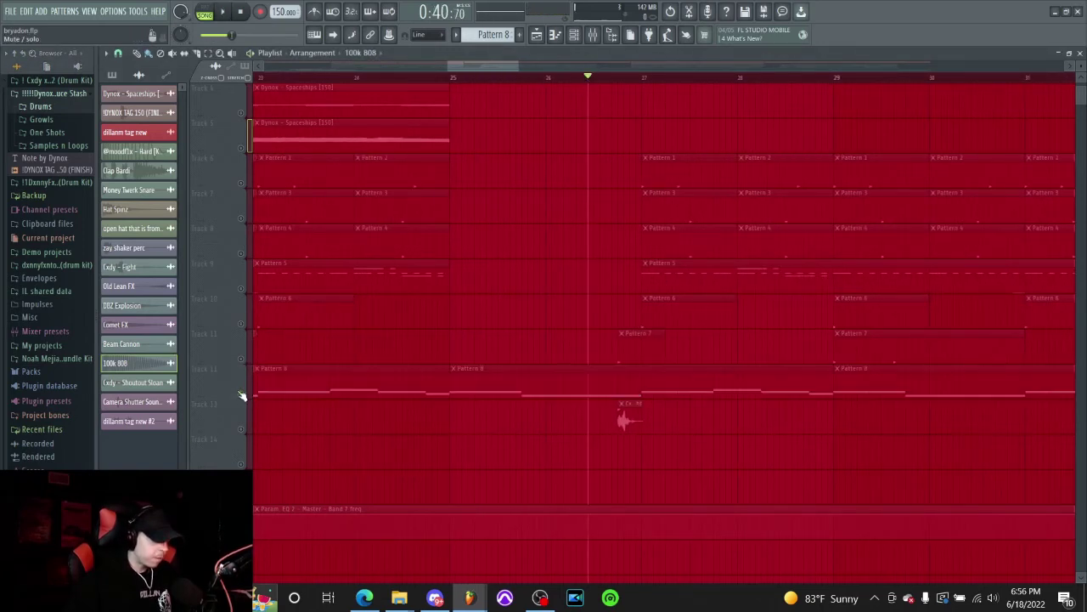
Enable track 11 beside track 13, play the fill around bars 26 to 29 with the other tracks muted, and restore all tracks.
{"action": "scroll", "coordinate": [244, 429], "scroll_direction": "up", "scroll_amount": 1}
{"action": "left_click", "coordinate": [243, 387]}
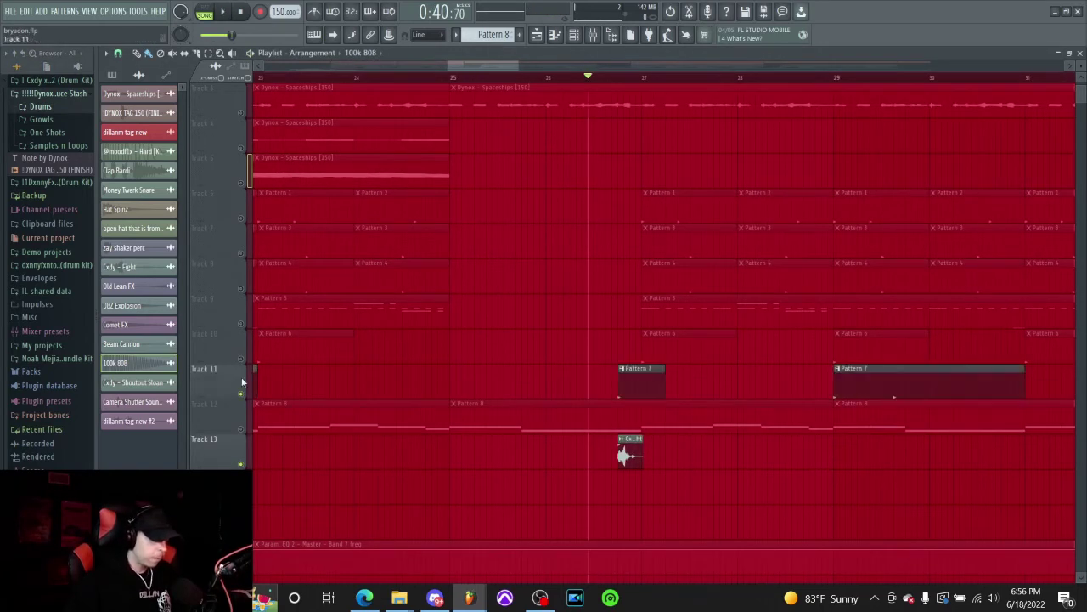
{"action": "key", "text": "space"}
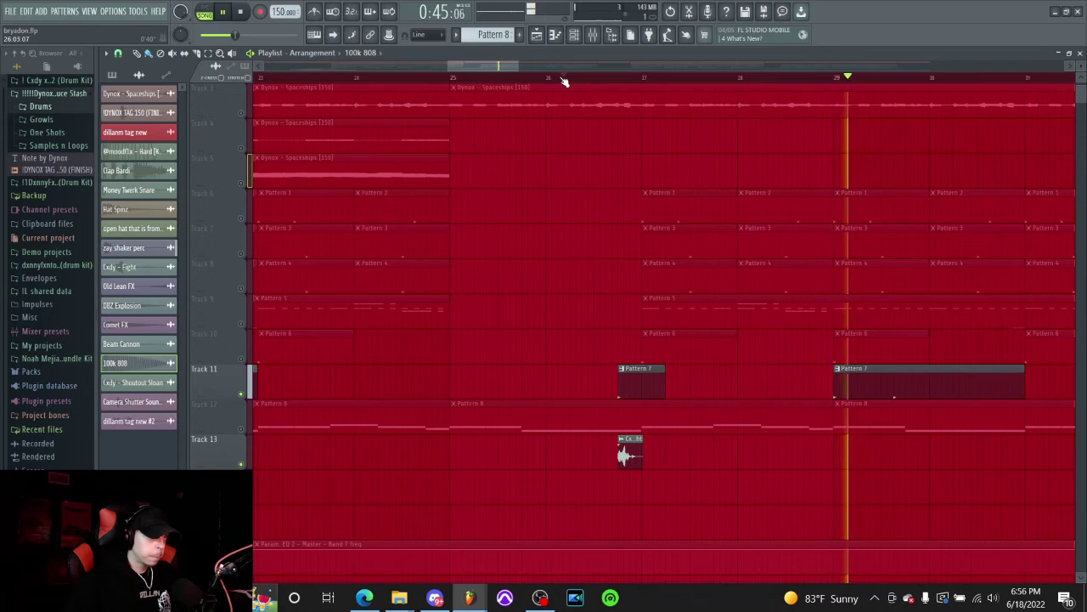
{"action": "key", "text": "space"}
{"action": "right_click", "coordinate": [241, 394]}
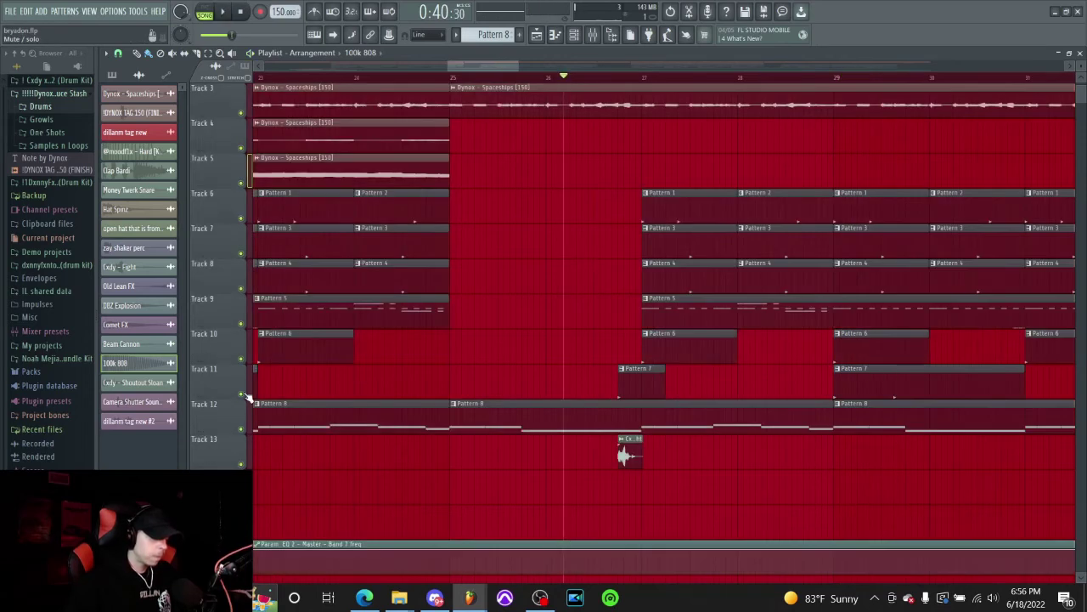
Play the full mix from bar 25 through the break, stop, and inspect the Cxdy - Fight clip leading into bar 27.
{"action": "left_click", "coordinate": [453, 82]}
{"action": "key", "text": "space"}
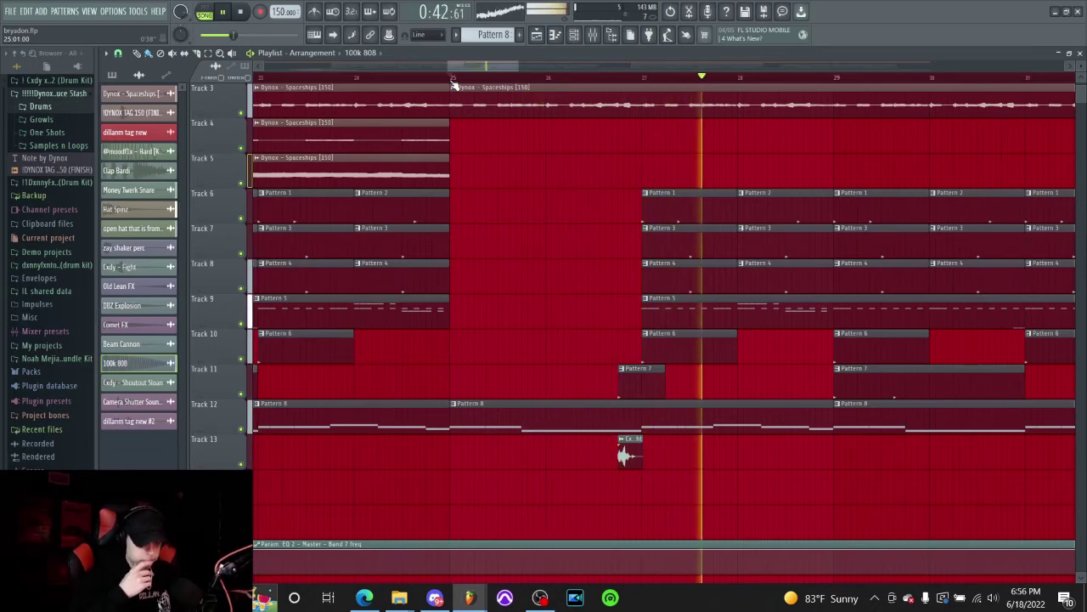
{"action": "key", "text": "space"}
{"action": "scroll", "coordinate": [589, 299], "scroll_direction": "up", "scroll_amount": 3}
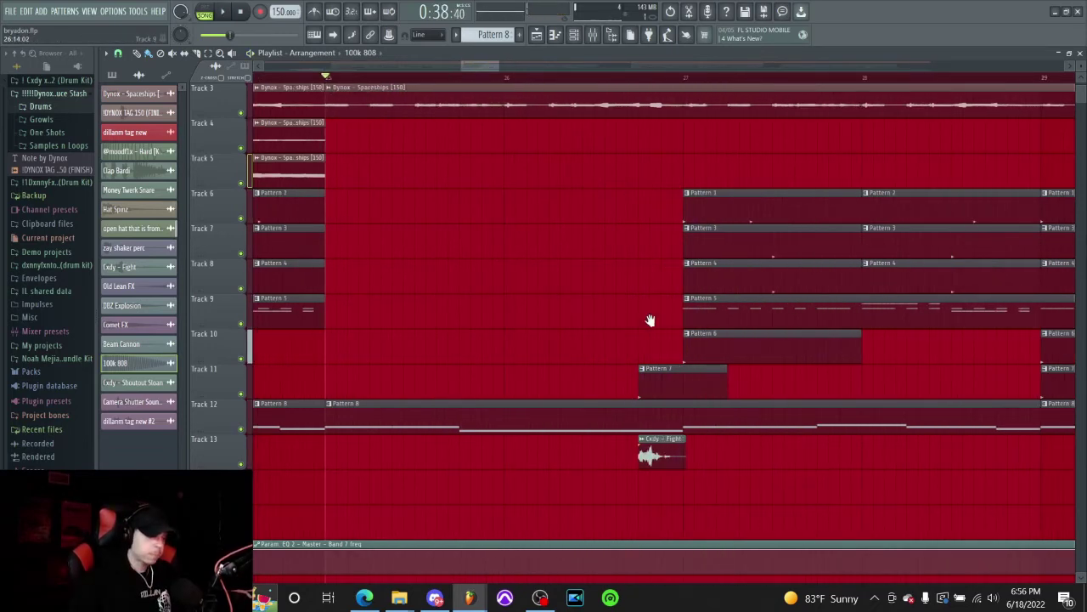
{"action": "left_click_drag", "start_coordinate": [650, 320], "coordinate": [587, 297]}
{"action": "scroll", "coordinate": [74, 434], "scroll_direction": "down", "scroll_amount": 1}
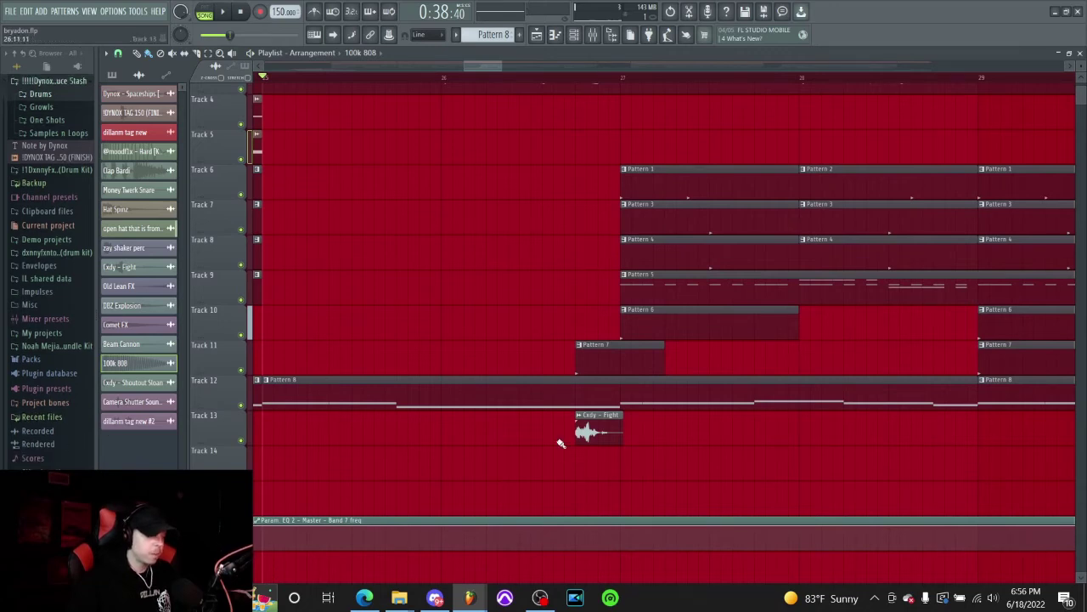
{"action": "scroll", "coordinate": [616, 440], "scroll_direction": "up", "scroll_amount": 4}
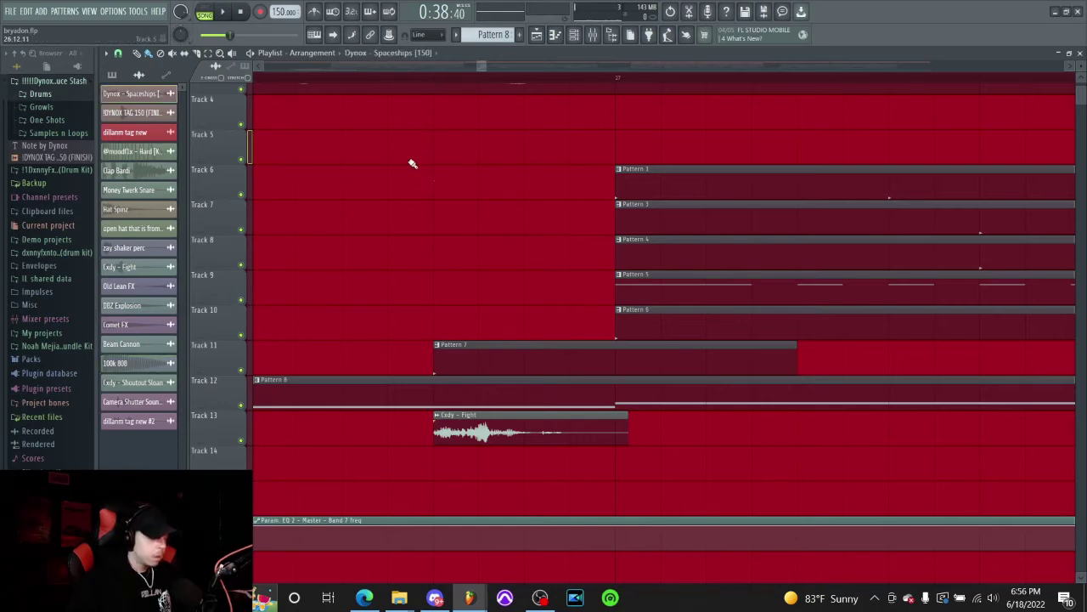
Set the playhead just before the Cxdy - Fight clip on track 13 and play the transition into bar 27.
{"action": "scroll", "coordinate": [431, 108], "scroll_direction": "down", "scroll_amount": 2}
{"action": "scroll", "coordinate": [411, 108], "scroll_direction": "down", "scroll_amount": 5}
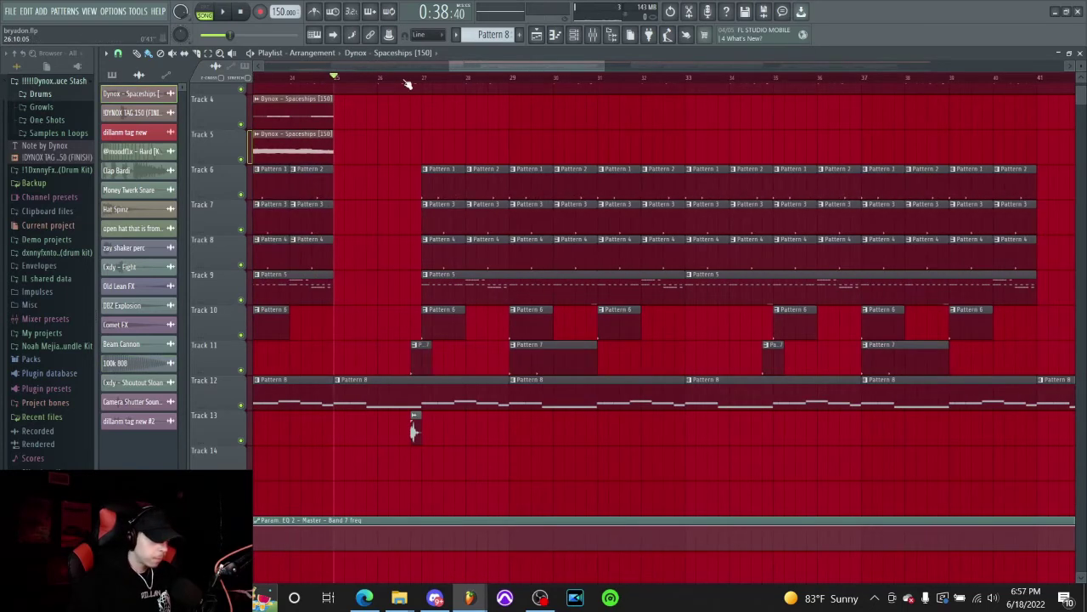
{"action": "scroll", "coordinate": [420, 66], "scroll_direction": "up", "scroll_amount": 4}
{"action": "scroll", "coordinate": [599, 84], "scroll_direction": "up", "scroll_amount": 1}
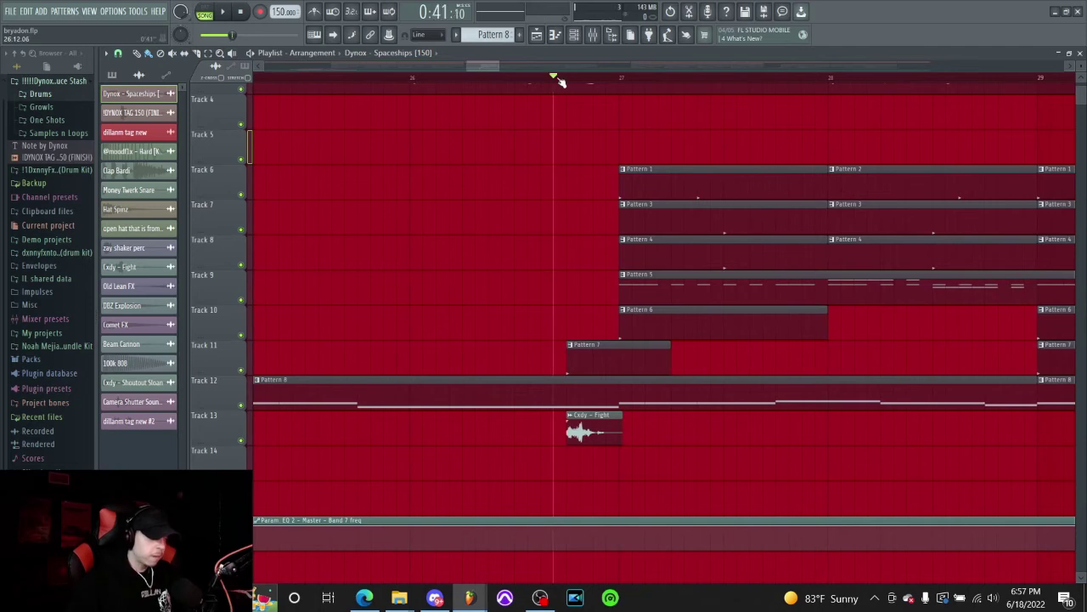
{"action": "key", "text": "space"}
{"action": "key", "text": "space"}
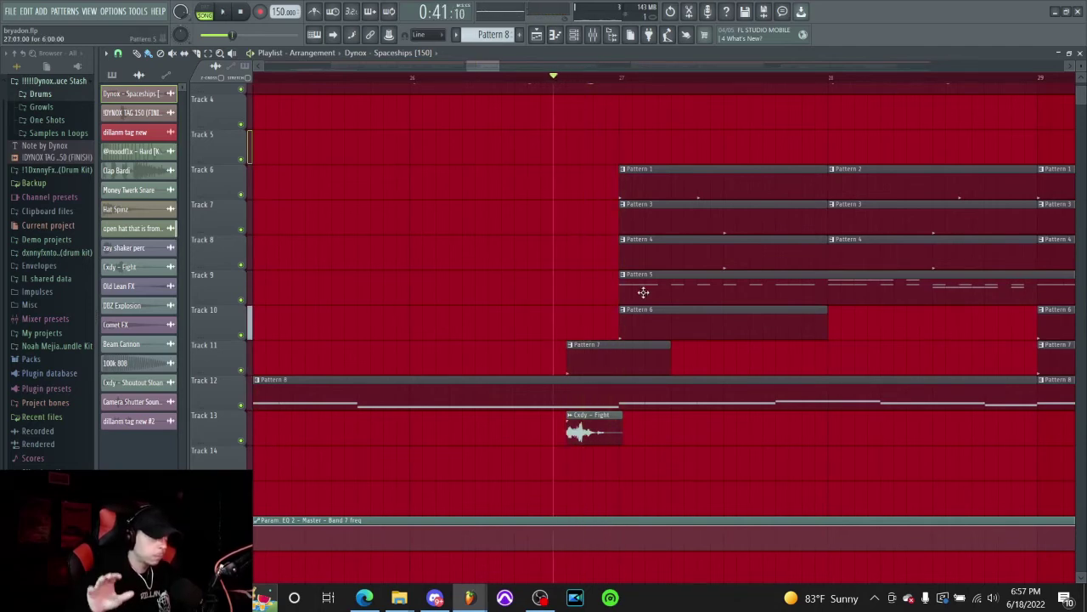
Replay the break with all tracks active, starting from bar 26, and stop after the drums return.
{"action": "scroll", "coordinate": [646, 376], "scroll_direction": "down", "scroll_amount": 3}
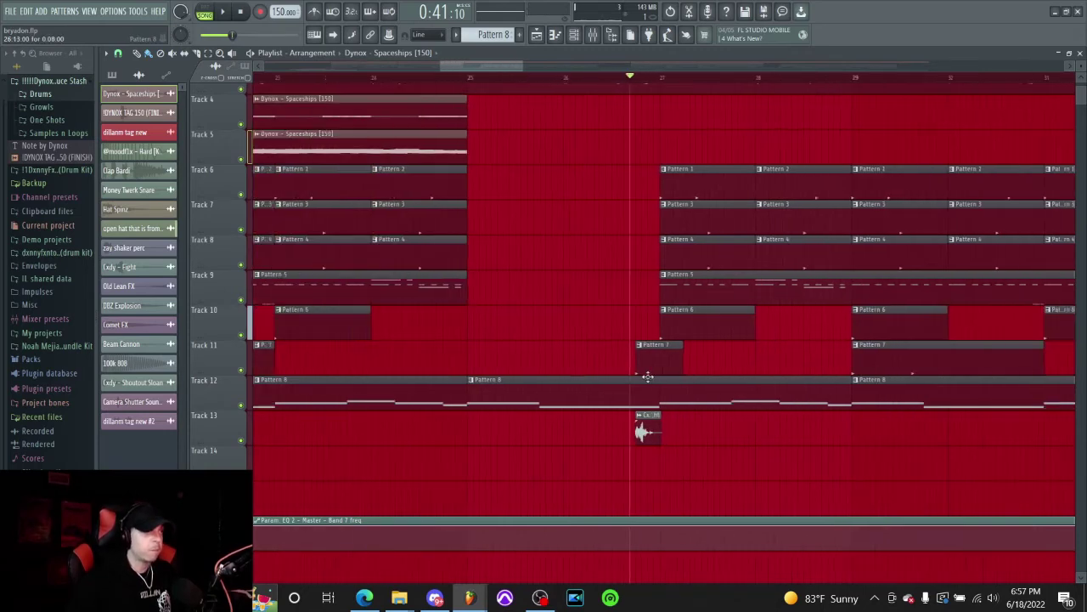
{"action": "scroll", "coordinate": [635, 255], "scroll_direction": "up", "scroll_amount": 2}
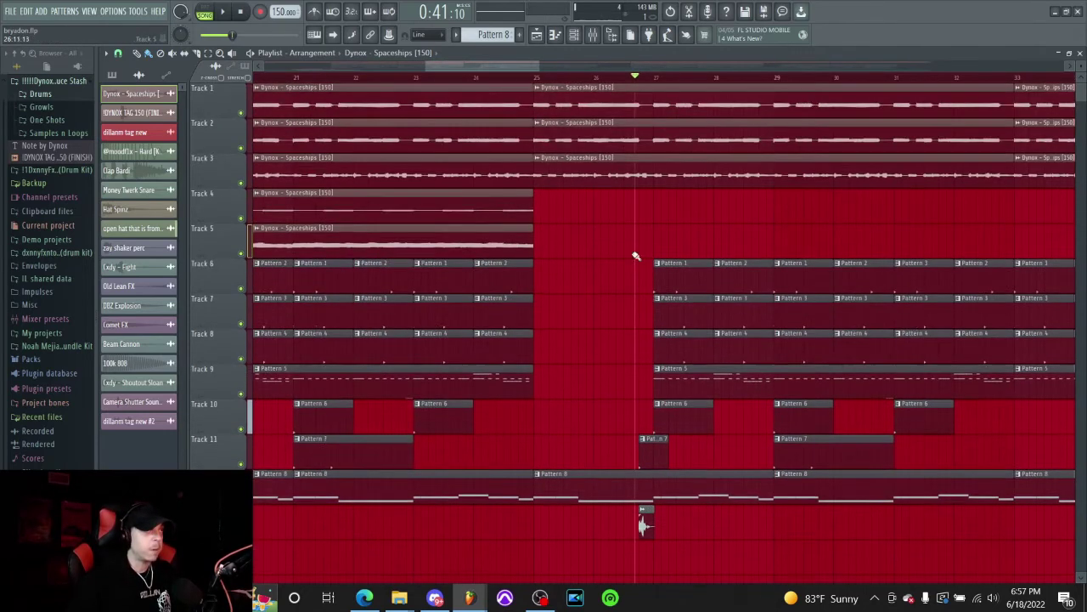
{"action": "key", "text": "space"}
{"action": "left_click", "coordinate": [608, 79]}
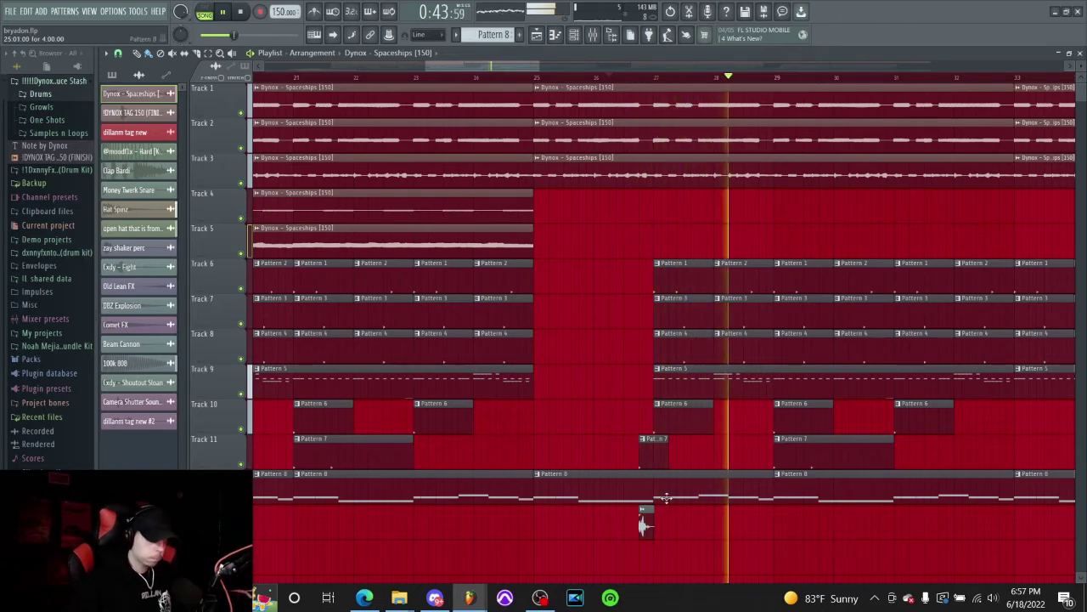
{"action": "key", "text": "space"}
Examine the whole arrangement from the break to its end, including the final section of the Master EQ automation on track 16.
{"action": "scroll", "coordinate": [624, 437], "scroll_direction": "up", "scroll_amount": 5}
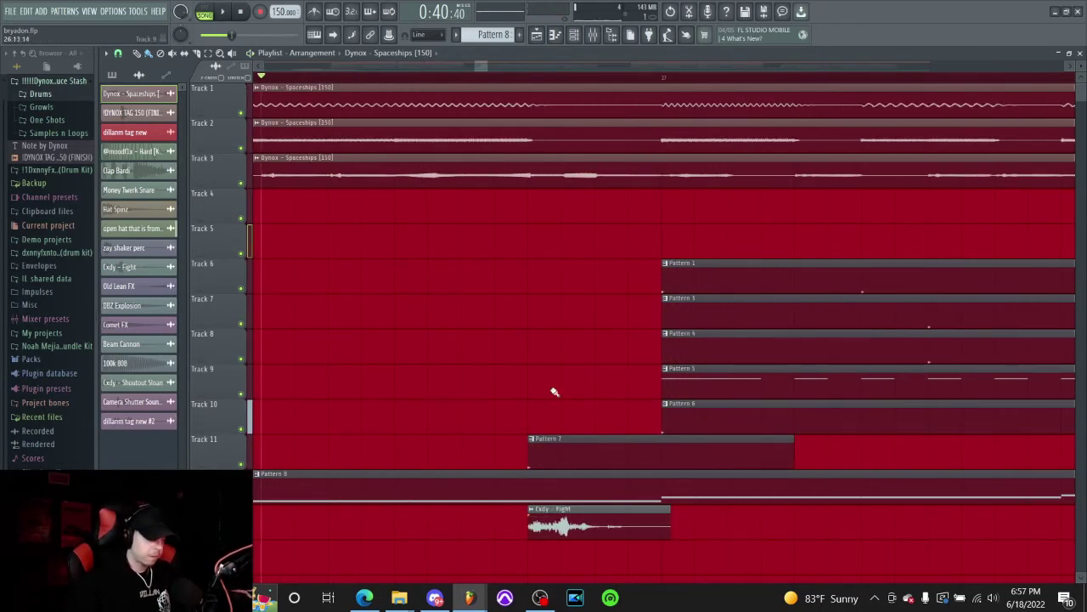
{"action": "scroll", "coordinate": [554, 392], "scroll_direction": "down", "scroll_amount": 8}
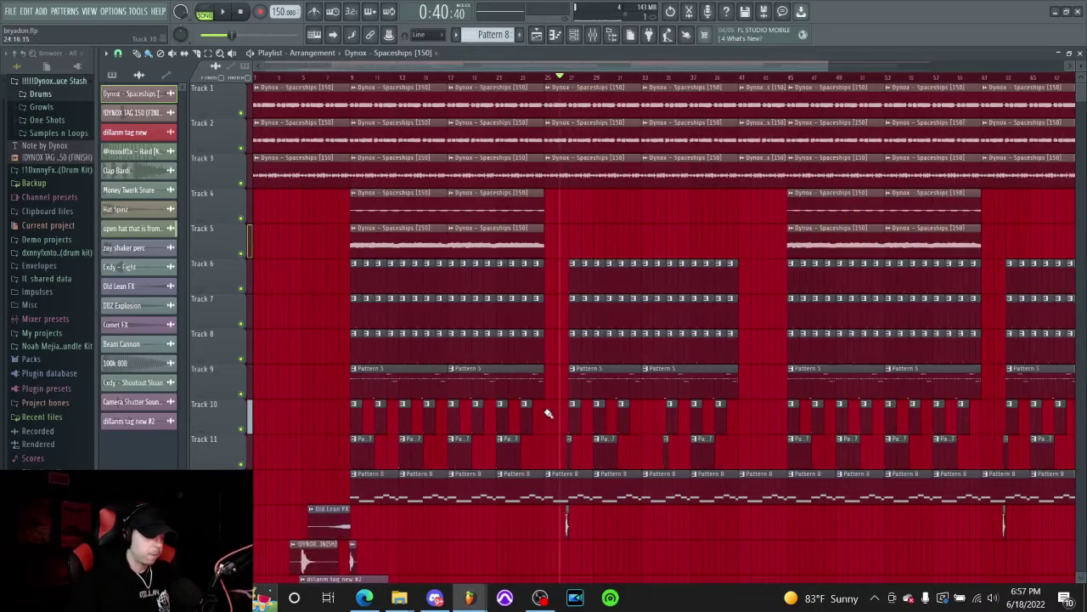
{"action": "scroll", "coordinate": [548, 413], "scroll_direction": "up", "scroll_amount": 3}
{"action": "left_click_drag", "start_coordinate": [732, 424], "coordinate": [95, 461]}
{"action": "left_click_drag", "start_coordinate": [915, 510], "coordinate": [841, 270]}
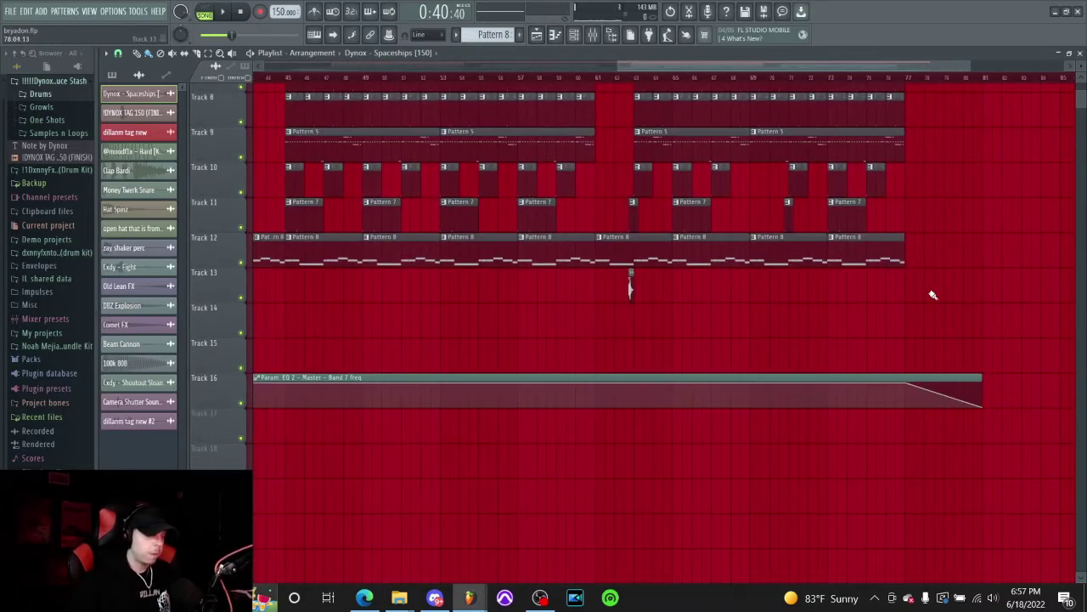
{"action": "scroll", "coordinate": [678, 374], "scroll_direction": "up", "scroll_amount": 2}
{"action": "scroll", "coordinate": [677, 374], "scroll_direction": "down", "scroll_amount": 5}
{"action": "scroll", "coordinate": [307, 150], "scroll_direction": "up", "scroll_amount": 5}
Save the project, and collapse the Dynox Sauce Stash kit folder with the playhead returned to the song start.
{"action": "key", "text": "ctrl+s"}
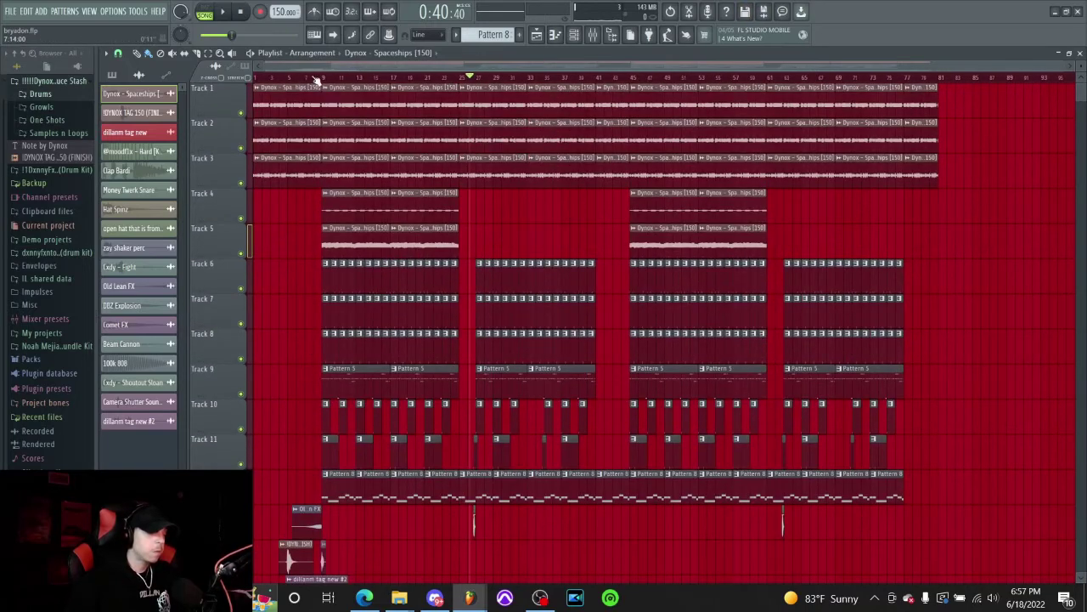
{"action": "left_click", "coordinate": [261, 78]}
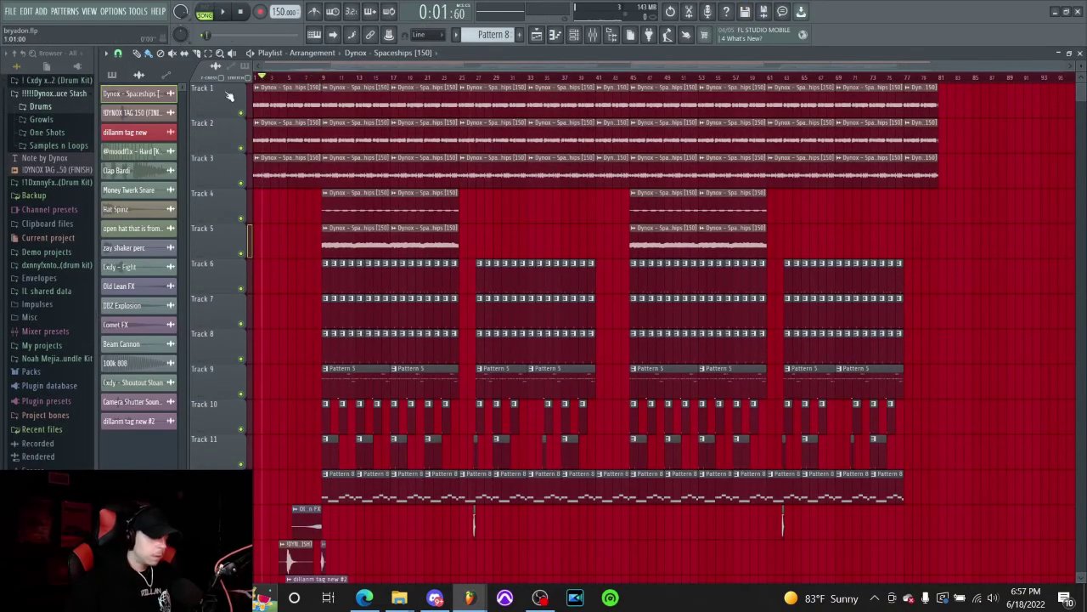
{"action": "left_click", "coordinate": [47, 94]}
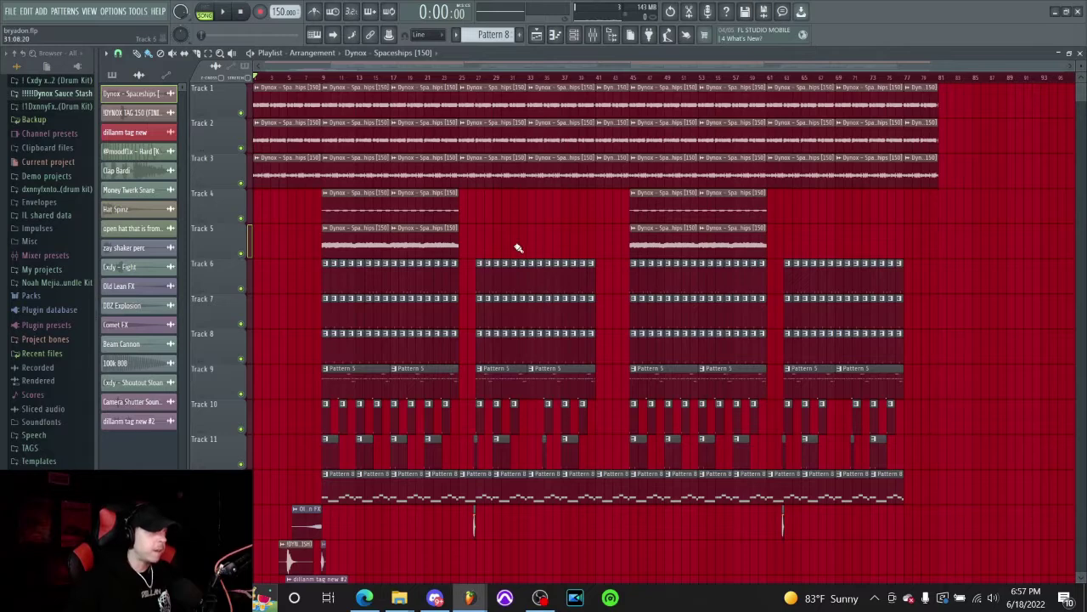
Examine the intro before bar 9, covering the Old Lean FX, the producer tags and the Master EQ automation on track 16.
{"action": "scroll", "coordinate": [496, 245], "scroll_direction": "up", "scroll_amount": 2}
{"action": "left_click_drag", "start_coordinate": [434, 237], "coordinate": [578, 269]}
{"action": "scroll", "coordinate": [481, 258], "scroll_direction": "down", "scroll_amount": 3}
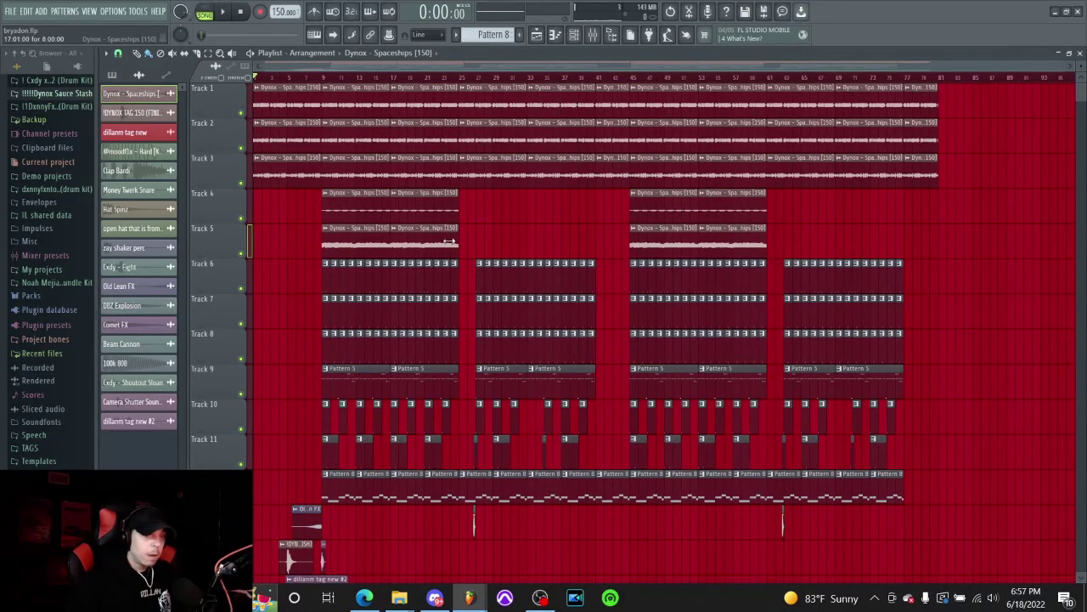
{"action": "scroll", "coordinate": [384, 289], "scroll_direction": "up", "scroll_amount": 5}
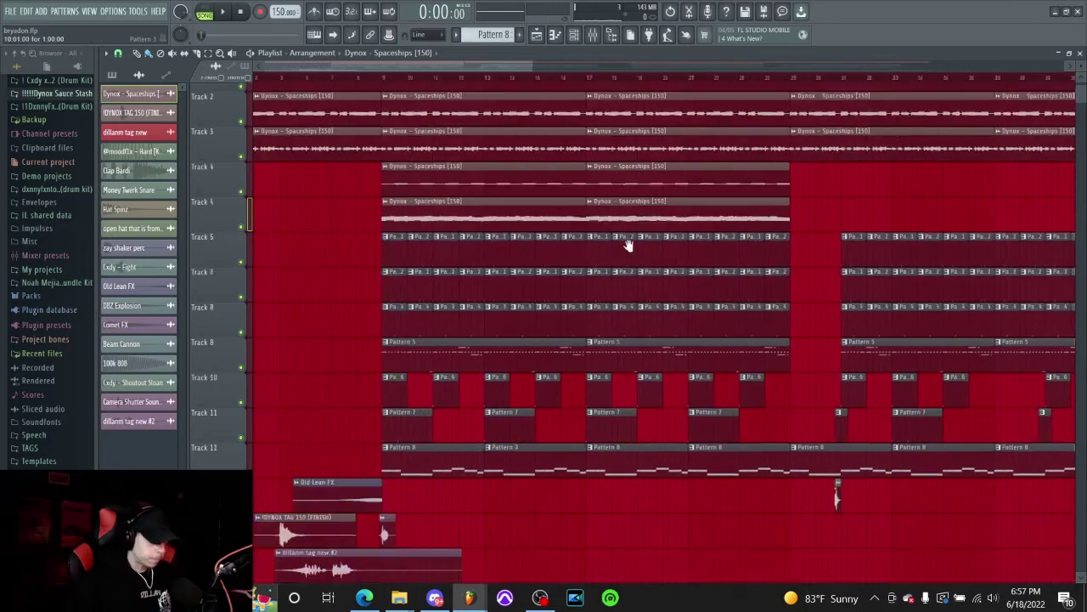
{"action": "scroll", "coordinate": [392, 340], "scroll_direction": "up", "scroll_amount": 1}
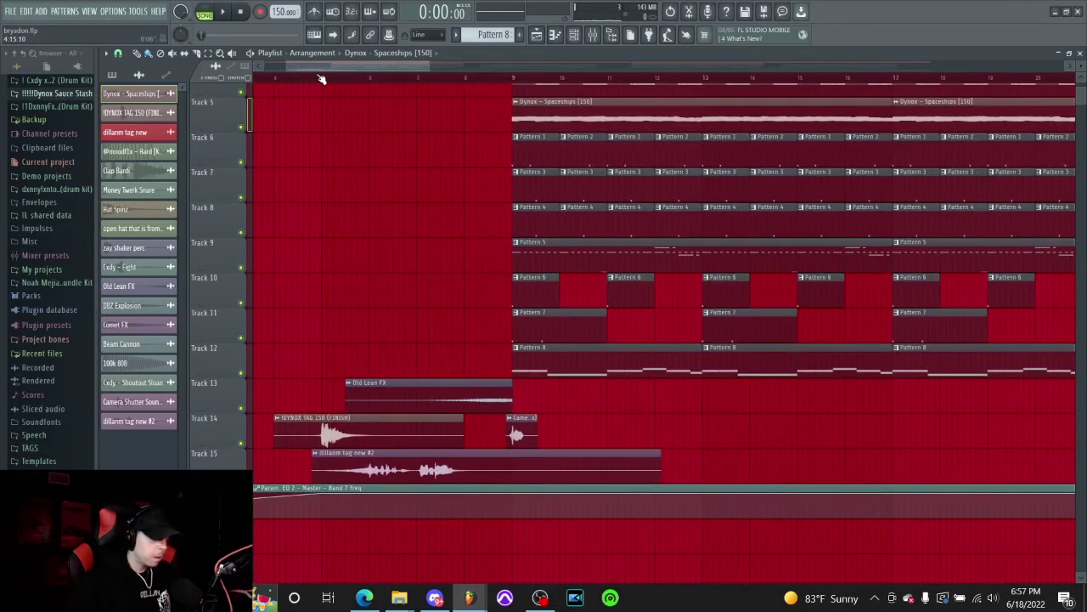
{"action": "left_click_drag", "start_coordinate": [396, 262], "coordinate": [466, 247]}
{"action": "left_click_drag", "start_coordinate": [387, 289], "coordinate": [671, 218]}
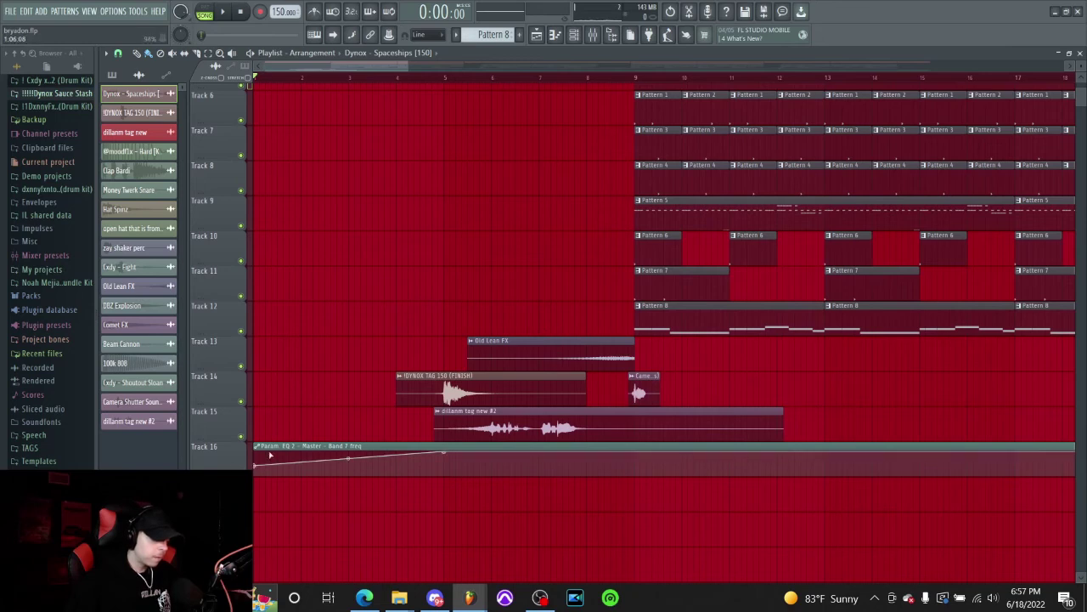
Compare the intro's opening with the Master EQ Band 7 frequency automation on track 16 active, muted, and active again.
{"action": "key", "text": "space"}
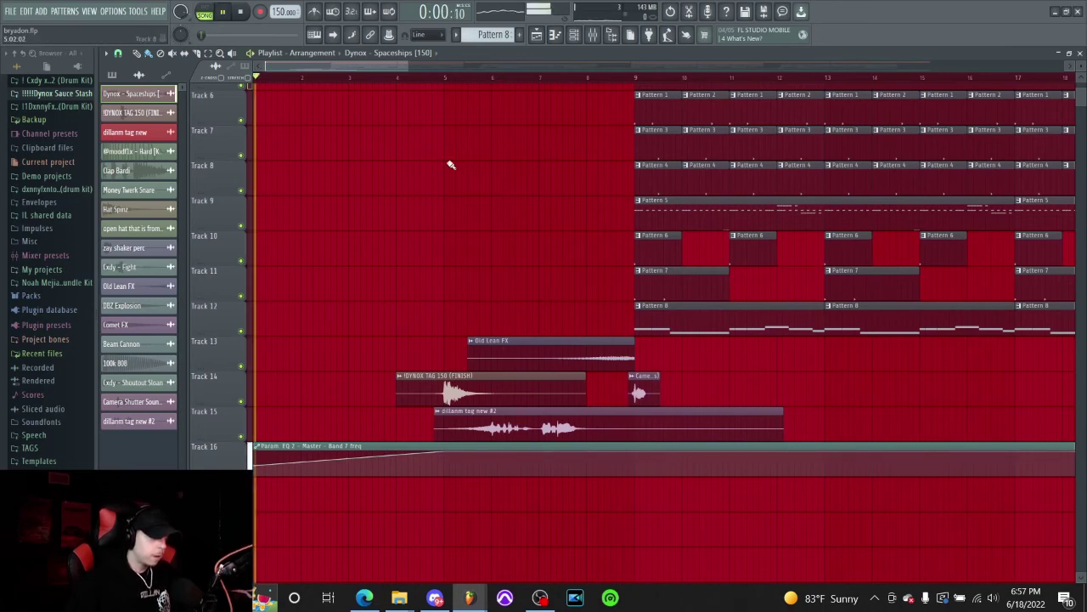
{"action": "key", "text": "space"}
{"action": "left_click", "coordinate": [241, 470]}
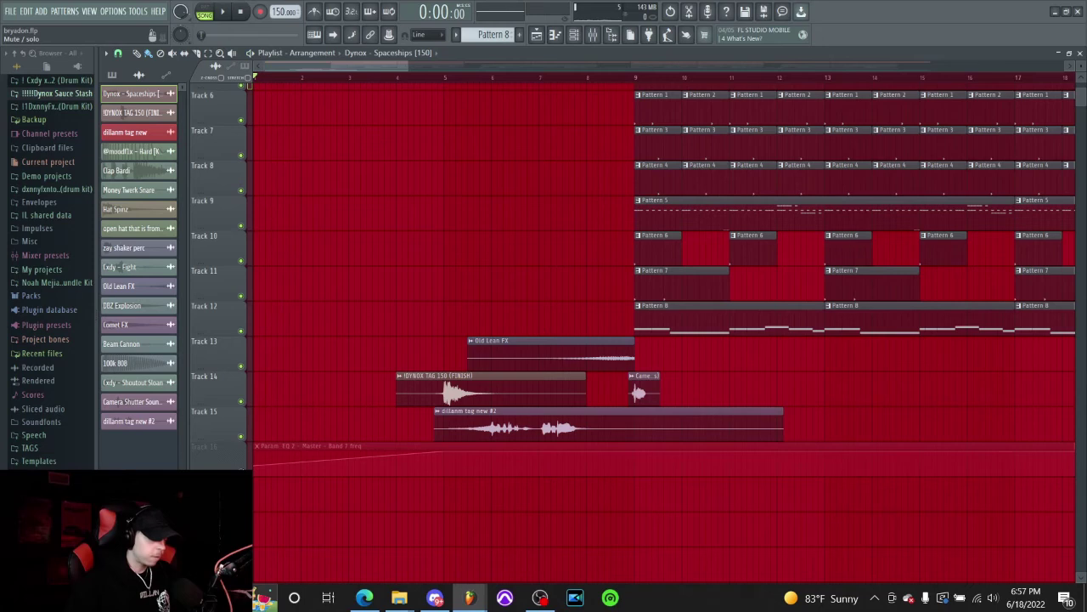
{"action": "key", "text": "space"}
{"action": "key", "text": "space"}
{"action": "left_click", "coordinate": [241, 471]}
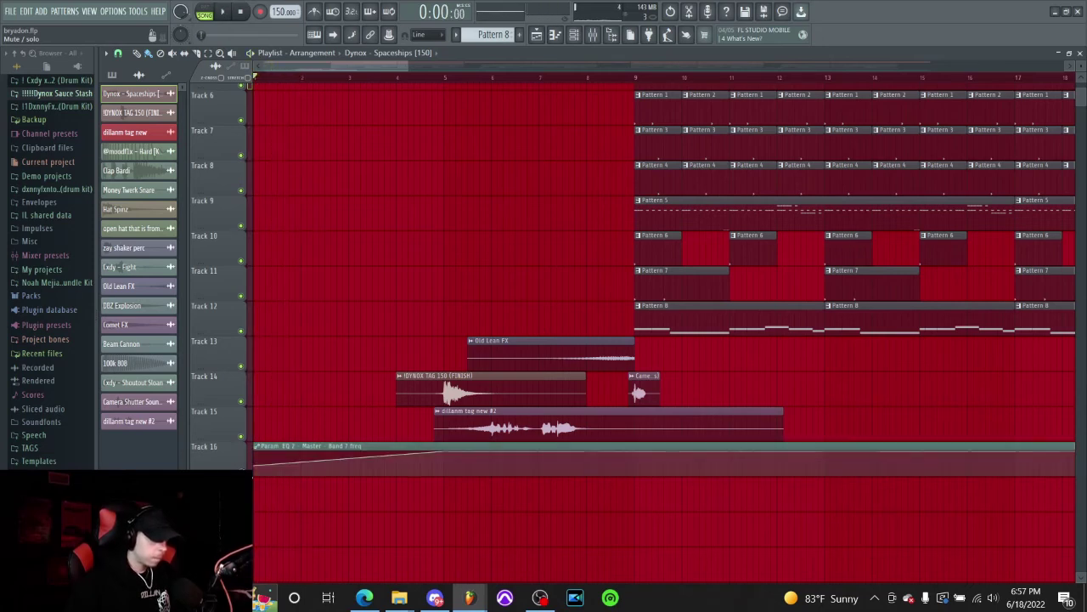
{"action": "key", "text": "space"}
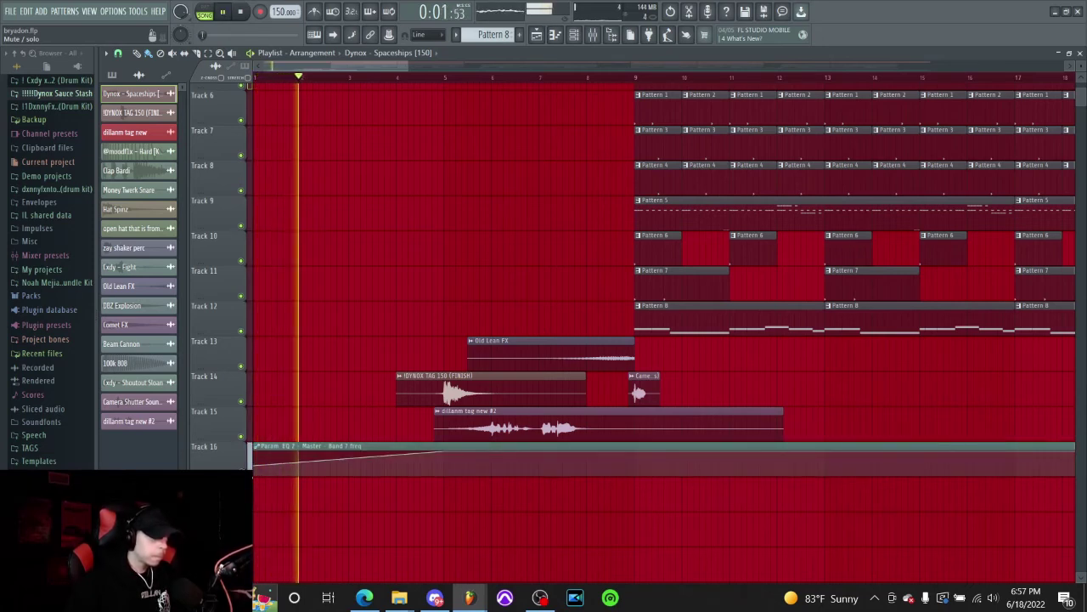
{"action": "key", "text": "space"}
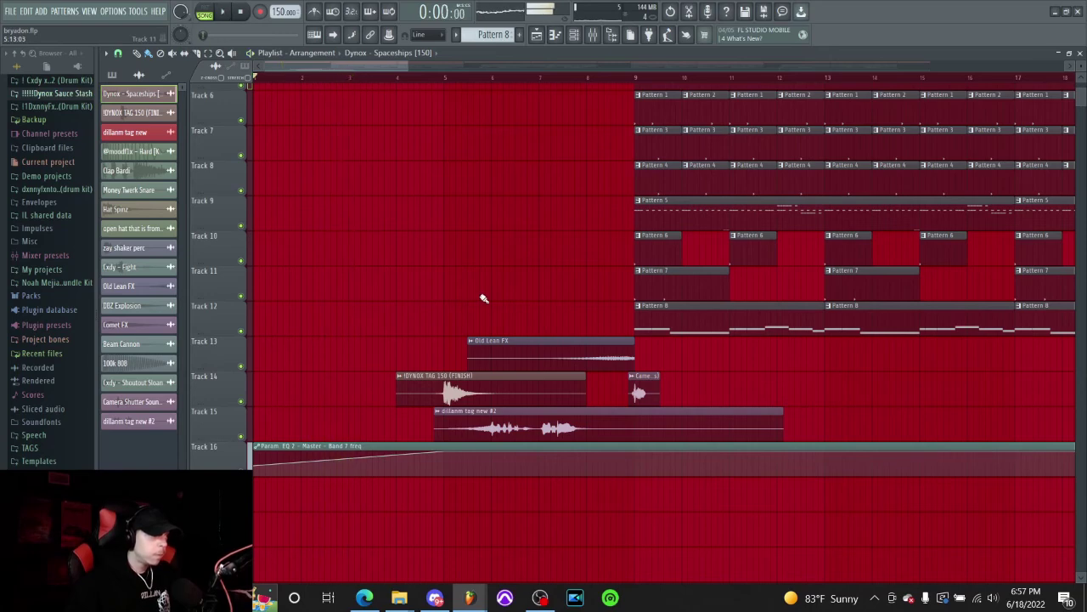
Review the full arrangement, open the mixer, and bring up the Master track's Fruity parametric EQ 2.
{"action": "scroll", "coordinate": [479, 297], "scroll_direction": "down", "scroll_amount": 8}
{"action": "scroll", "coordinate": [405, 339], "scroll_direction": "up", "scroll_amount": 5}
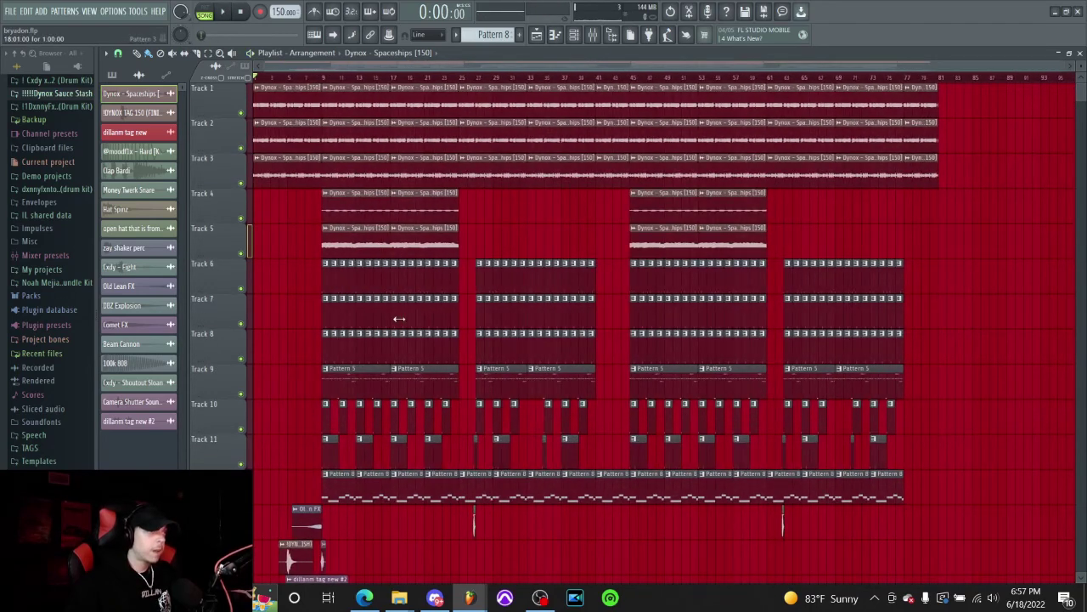
{"action": "scroll", "coordinate": [287, 340], "scroll_direction": "up", "scroll_amount": 4}
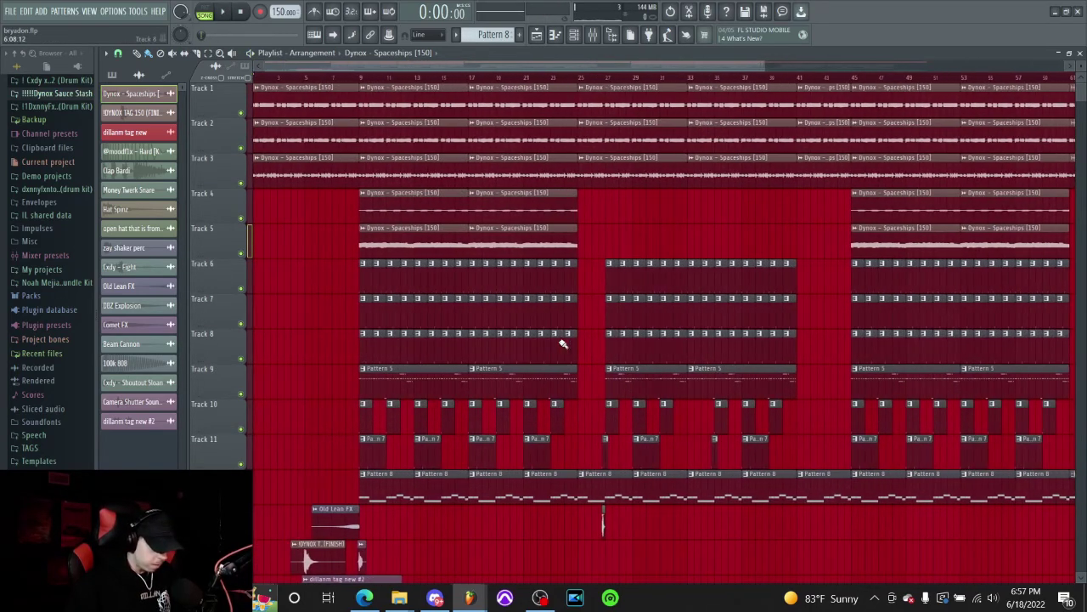
{"action": "scroll", "coordinate": [656, 267], "scroll_direction": "down", "scroll_amount": 3}
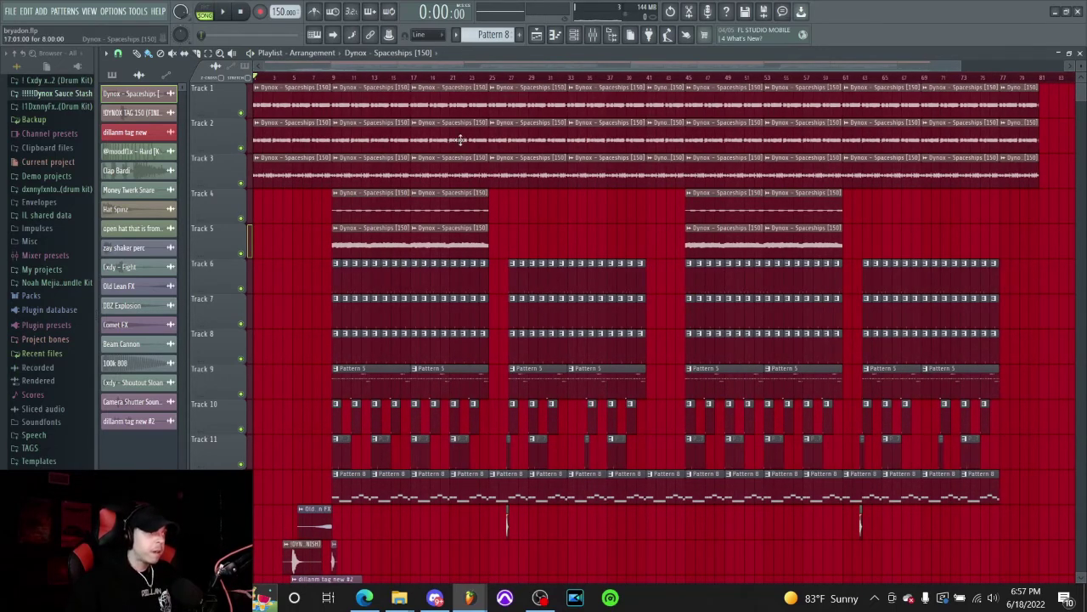
{"action": "left_click", "coordinate": [592, 34]}
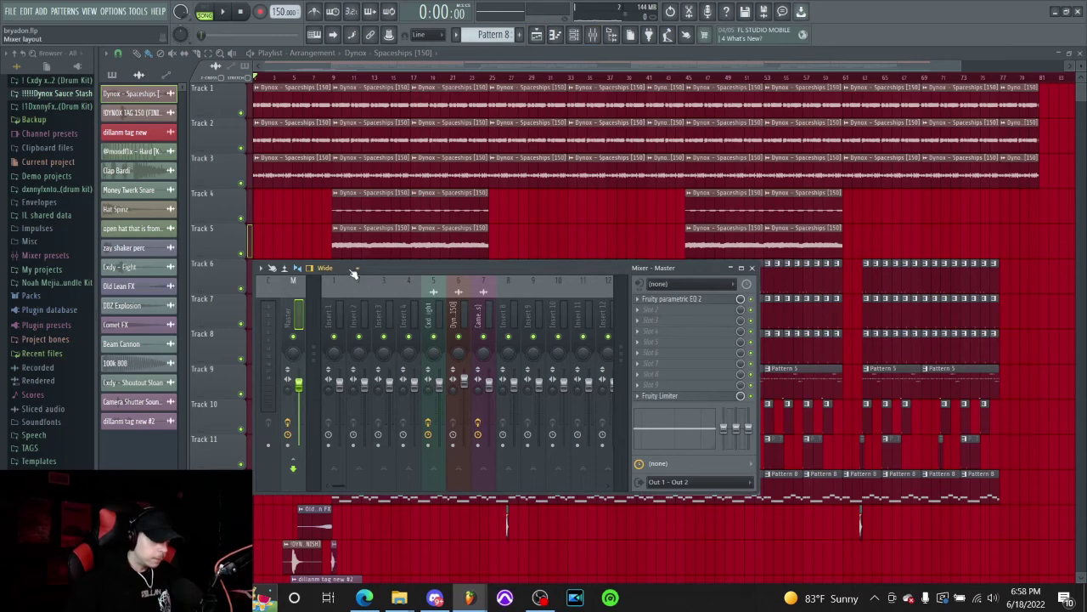
{"action": "left_click_drag", "start_coordinate": [419, 268], "coordinate": [539, 261]}
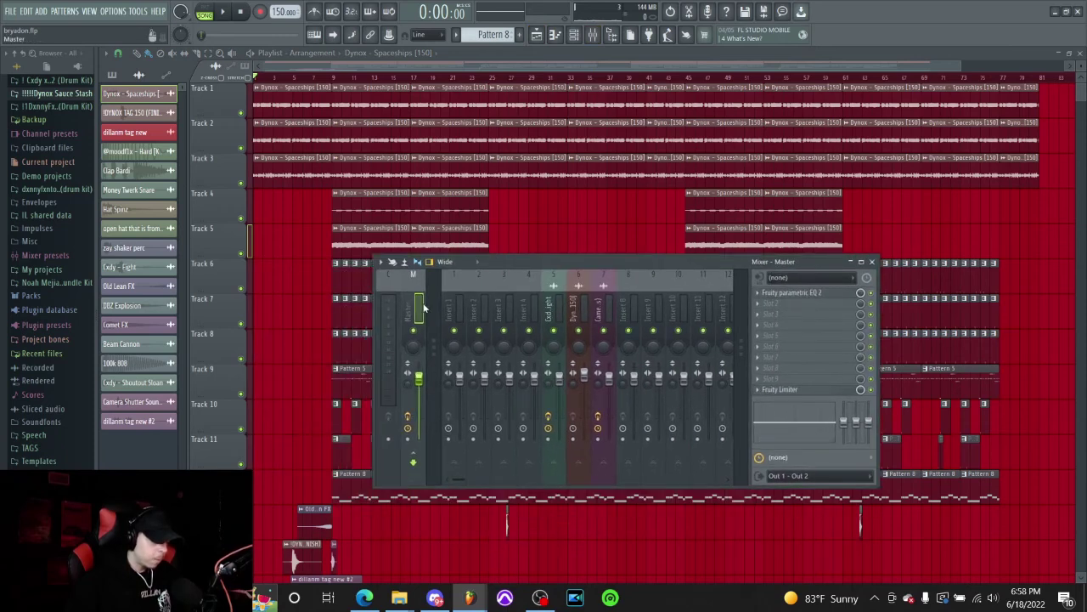
{"action": "left_click", "coordinate": [773, 294]}
{"action": "left_click_drag", "start_coordinate": [487, 285], "coordinate": [580, 253]}
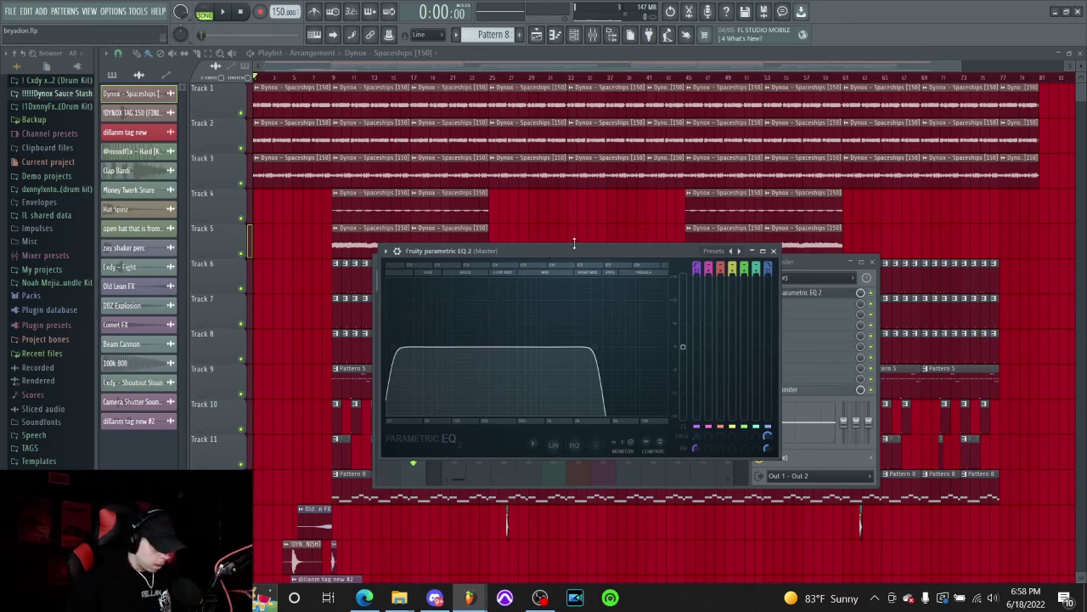
{"action": "left_click_drag", "start_coordinate": [574, 244], "coordinate": [530, 247]}
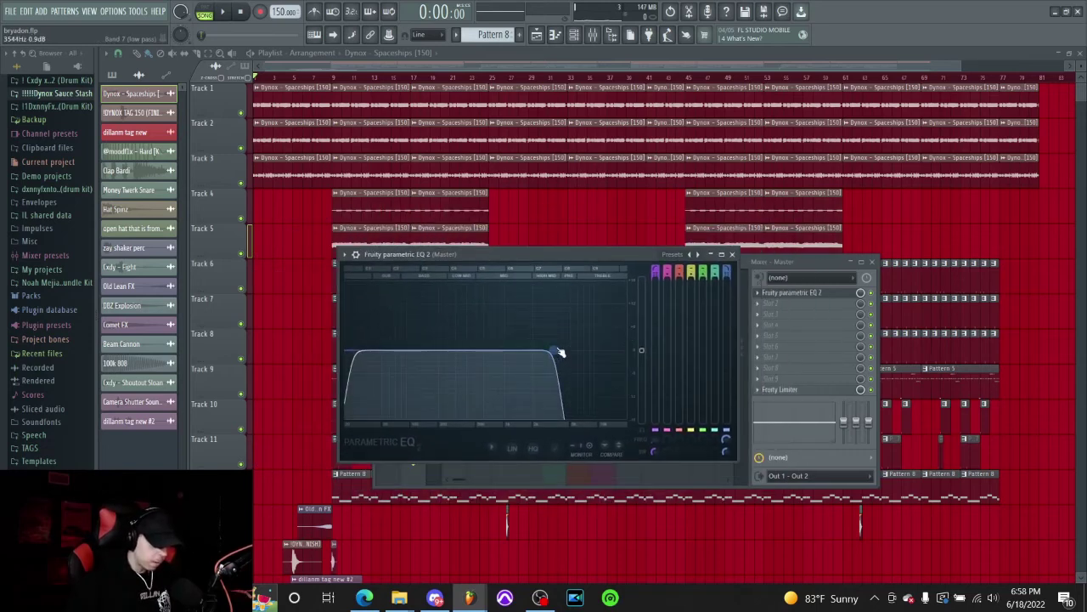
Play the intro while sweeping the Master EQ's Band 7 low-pass frequency, stop, and close the EQ and mixer.
{"action": "key", "text": "space"}
{"action": "left_click_drag", "start_coordinate": [560, 352], "coordinate": [508, 352]}
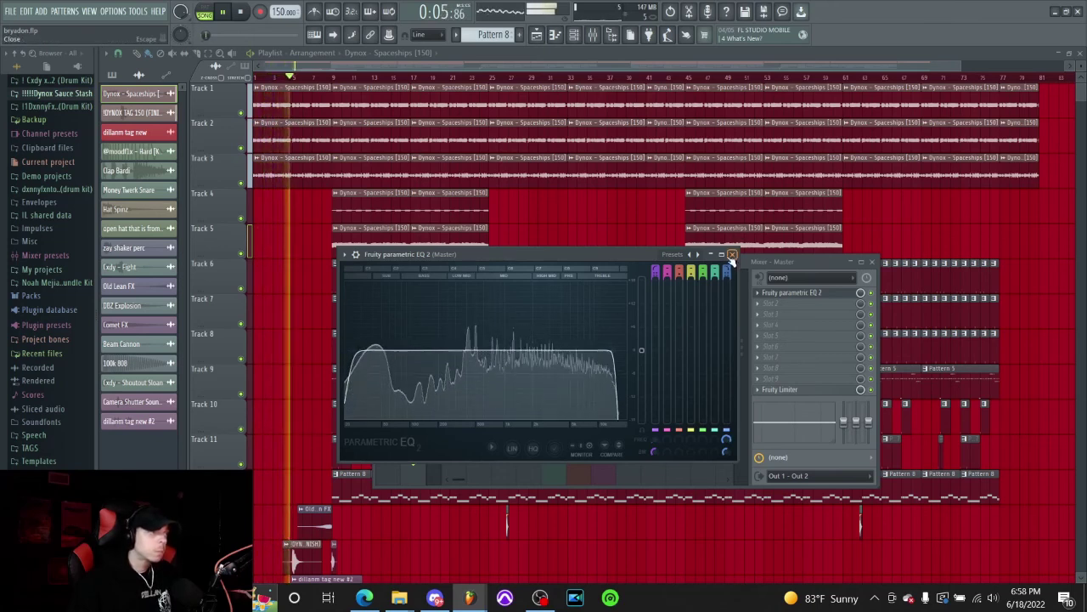
{"action": "key", "text": "space"}
{"action": "left_click", "coordinate": [733, 255]}
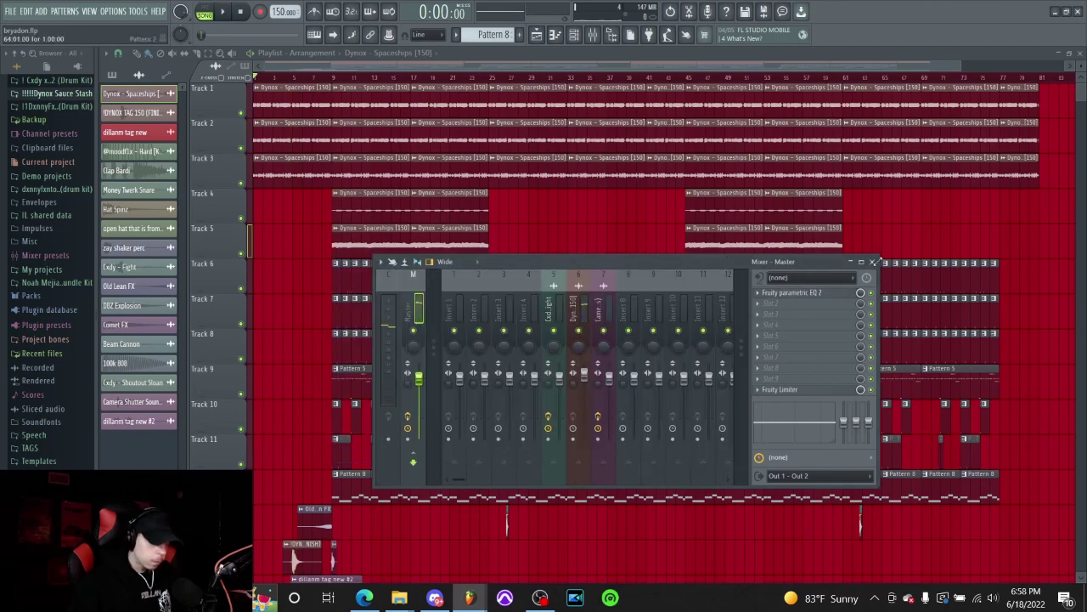
{"action": "left_click", "coordinate": [874, 262]}
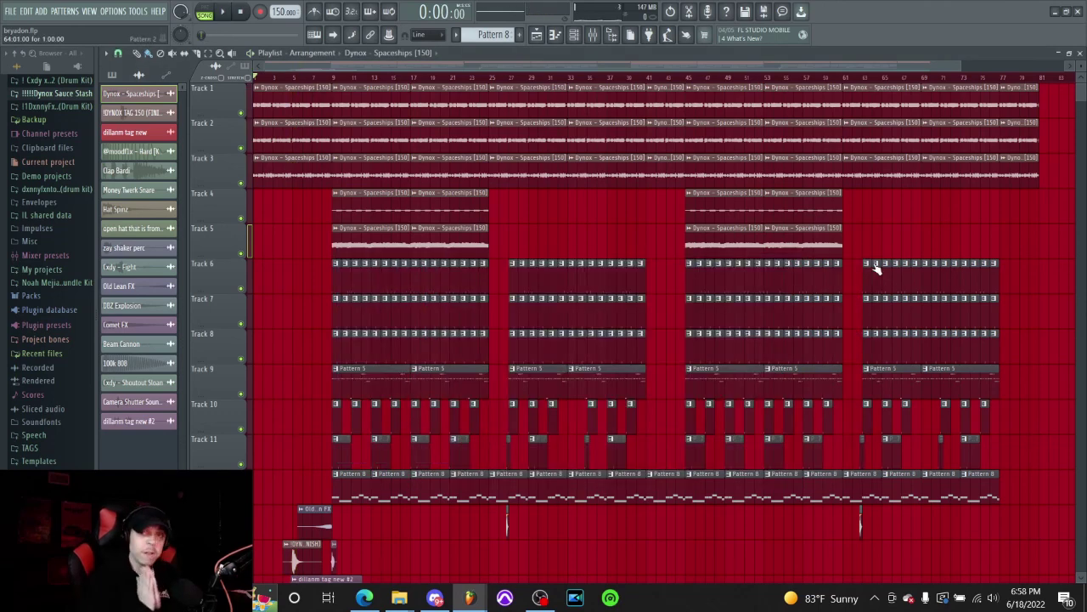